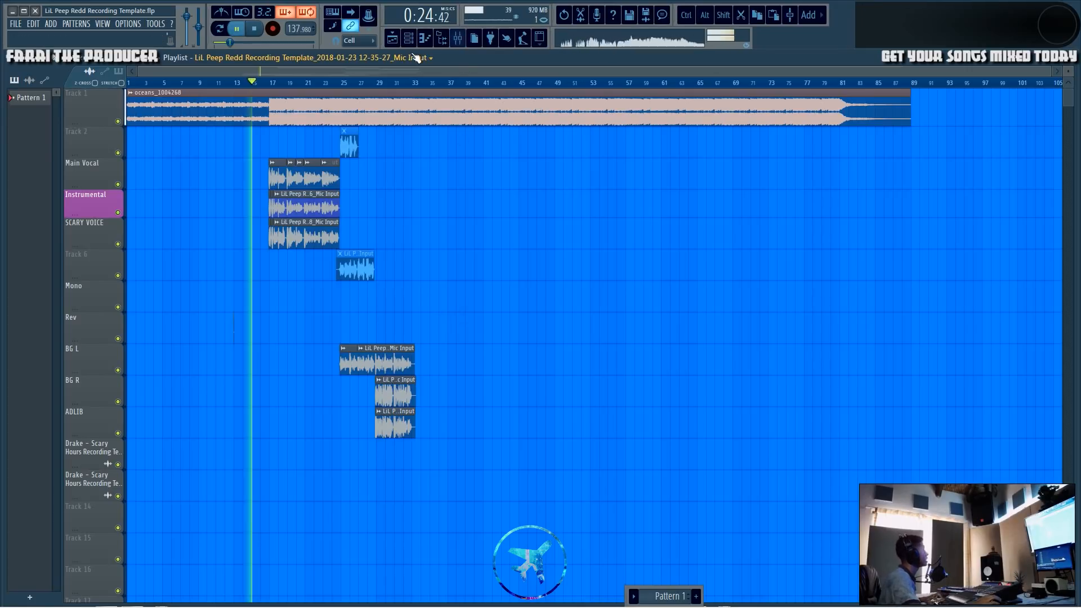
- Clear the custom Drake - Scary Hours names from playlist tracks 12 and 13
left_click(458, 39)
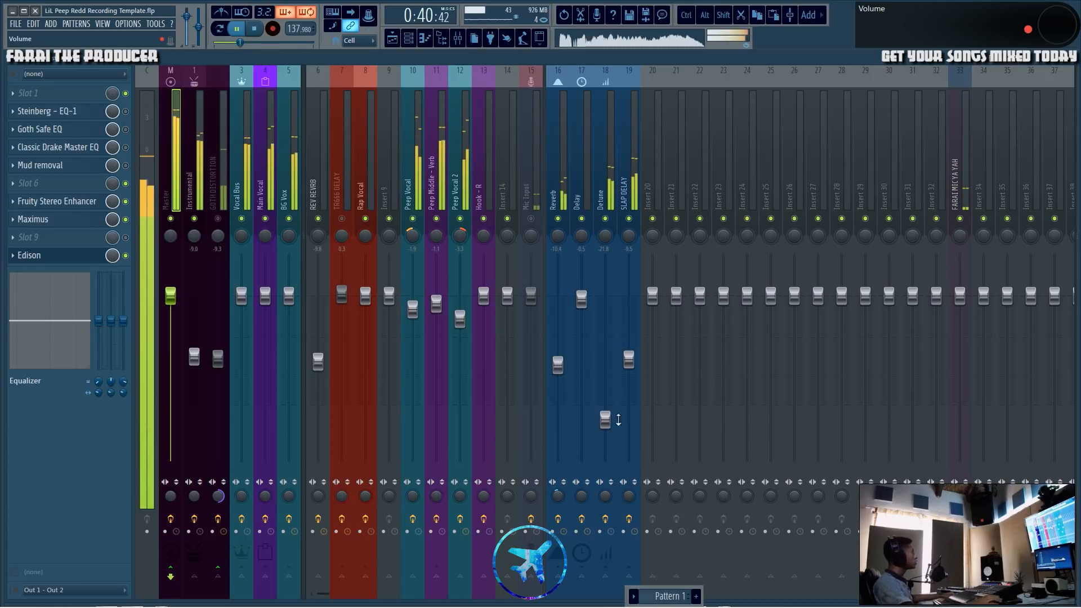
left_click(392, 38)
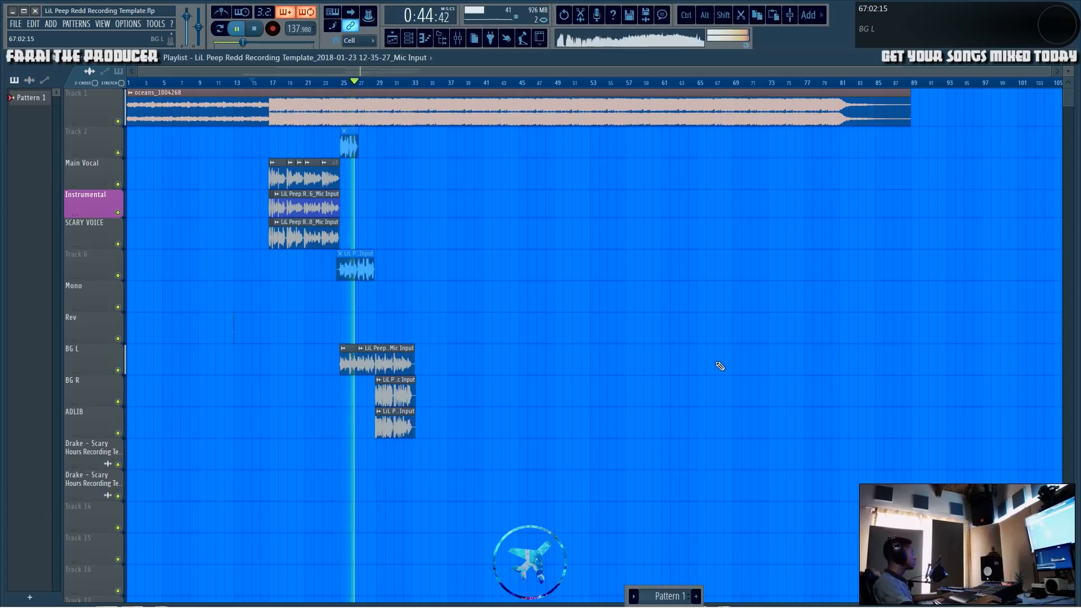
right_click(88, 444)
key("r")
key("BackSpace")
key("Return")
right_click(87, 489)
key("r")
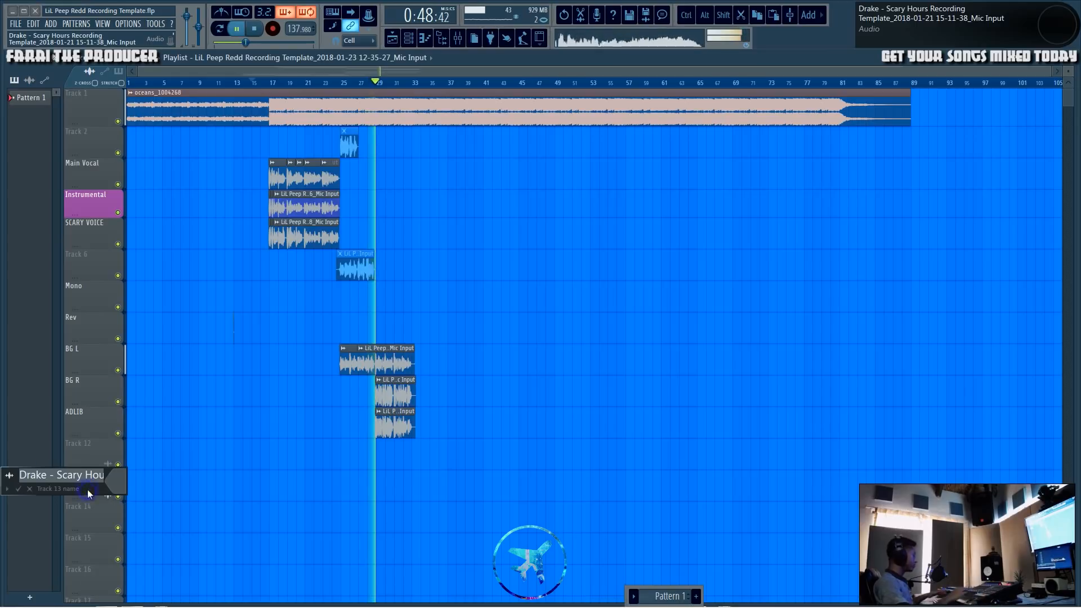
key("BackSpace")
key("Return")
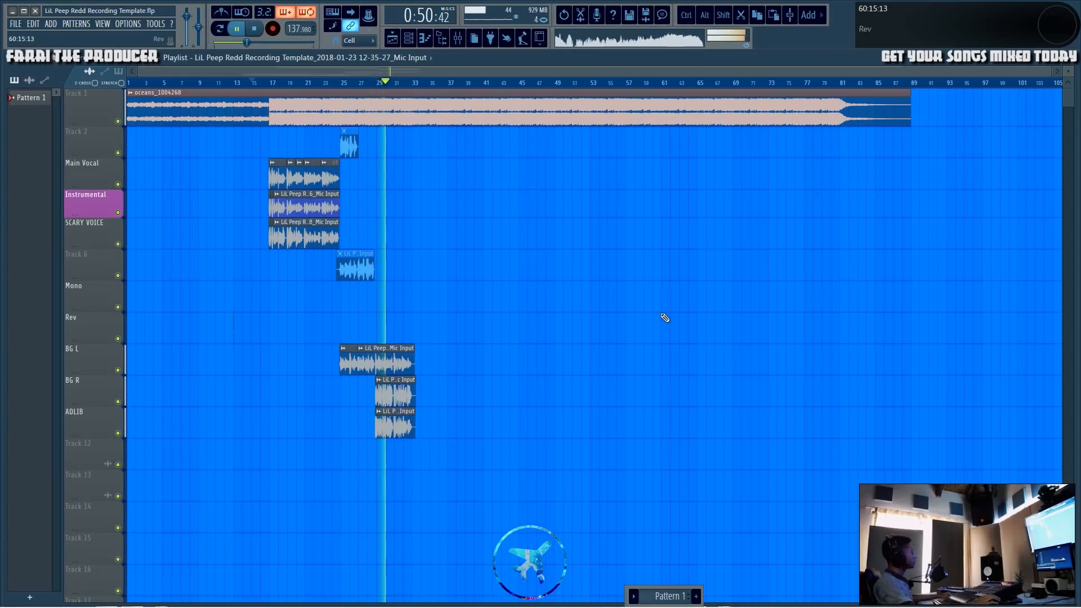
- Move the vocal clips on the BG L, BG R and ADLIB tracks up one track each
left_click_drag(323, 345, 473, 467)
key("shift+Up")
right_click(471, 415)
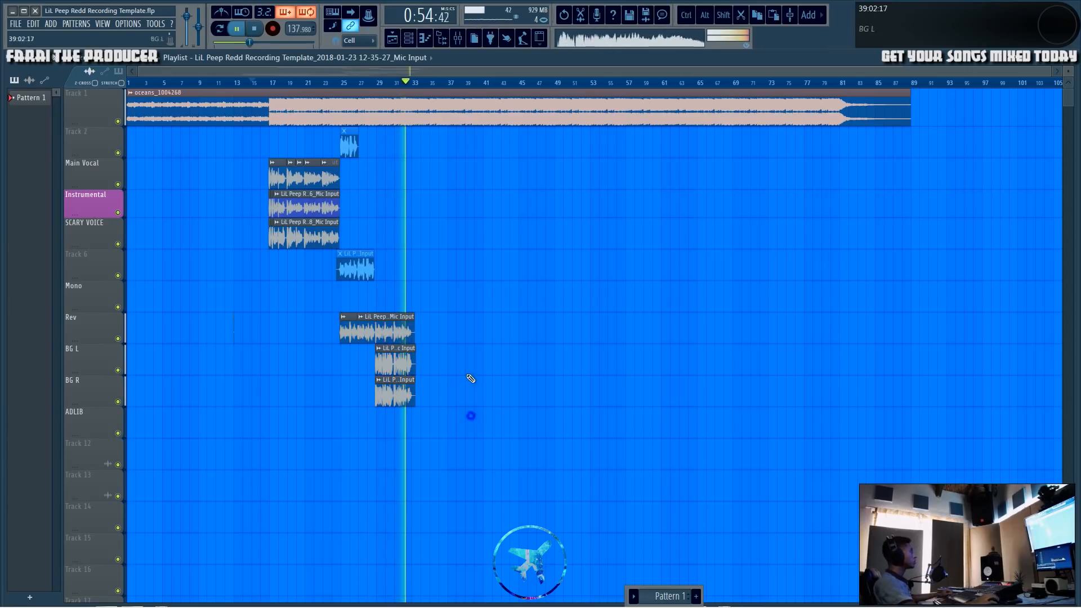
- Stop playback and inspect the effect chains of the Rap Vocal and TR666 DELAY mixer channels
left_click(456, 41)
key("space")
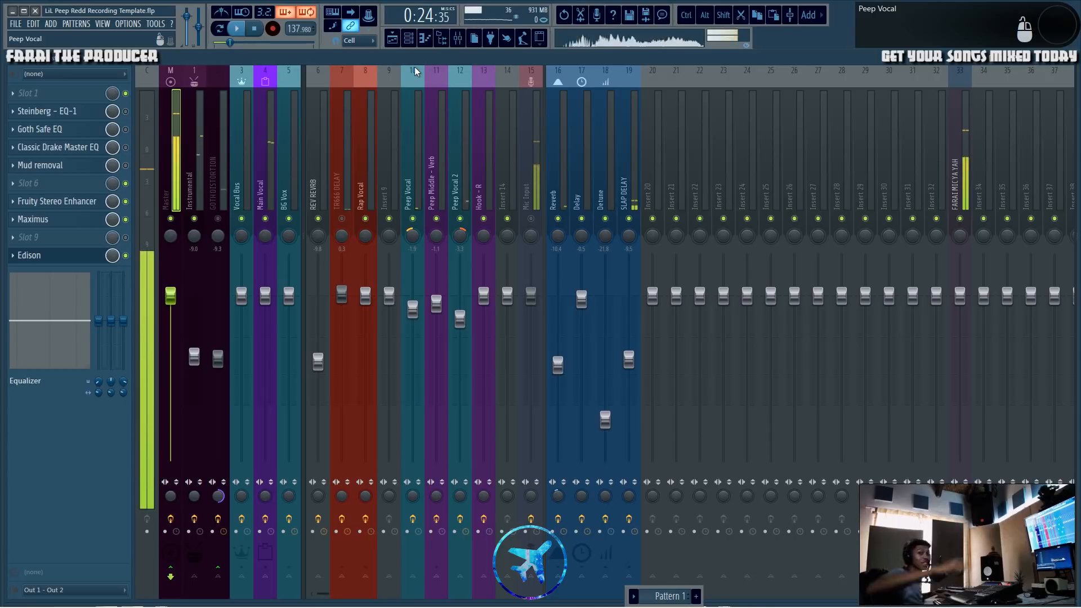
left_click(362, 79)
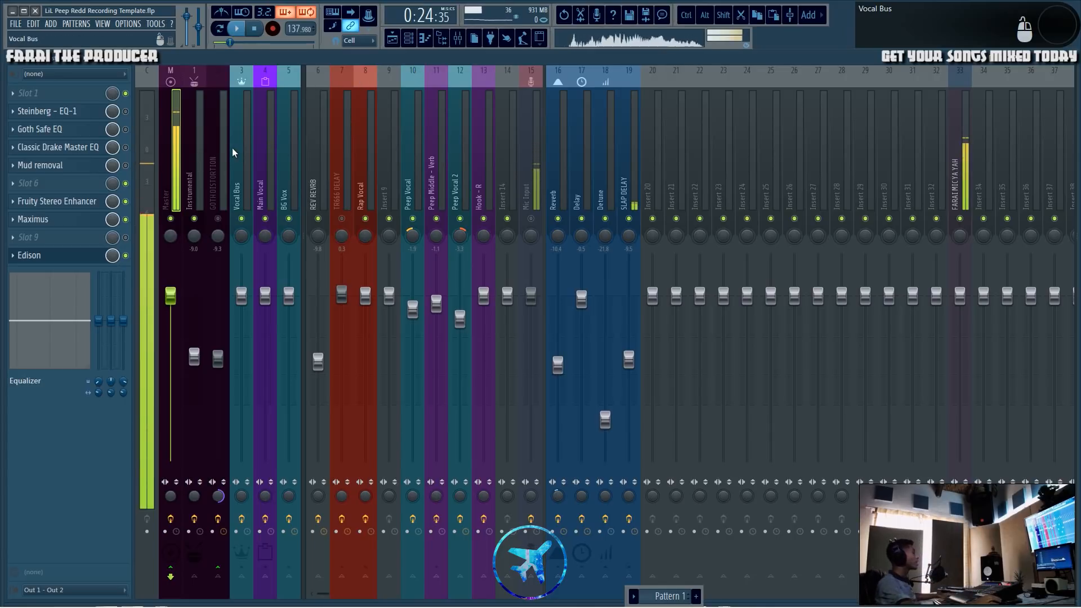
left_click(366, 167)
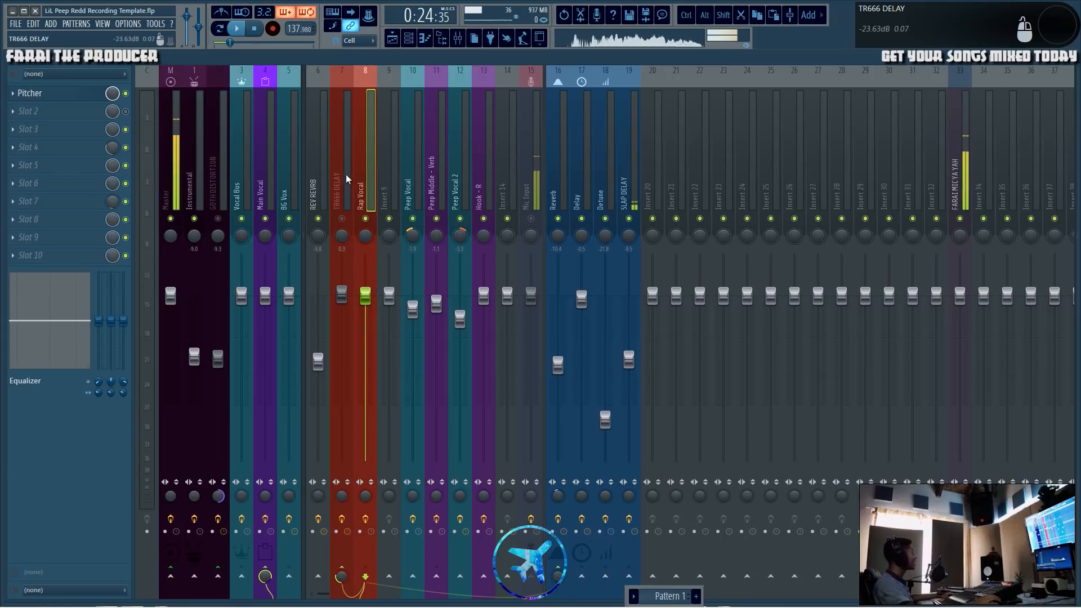
left_click(346, 179)
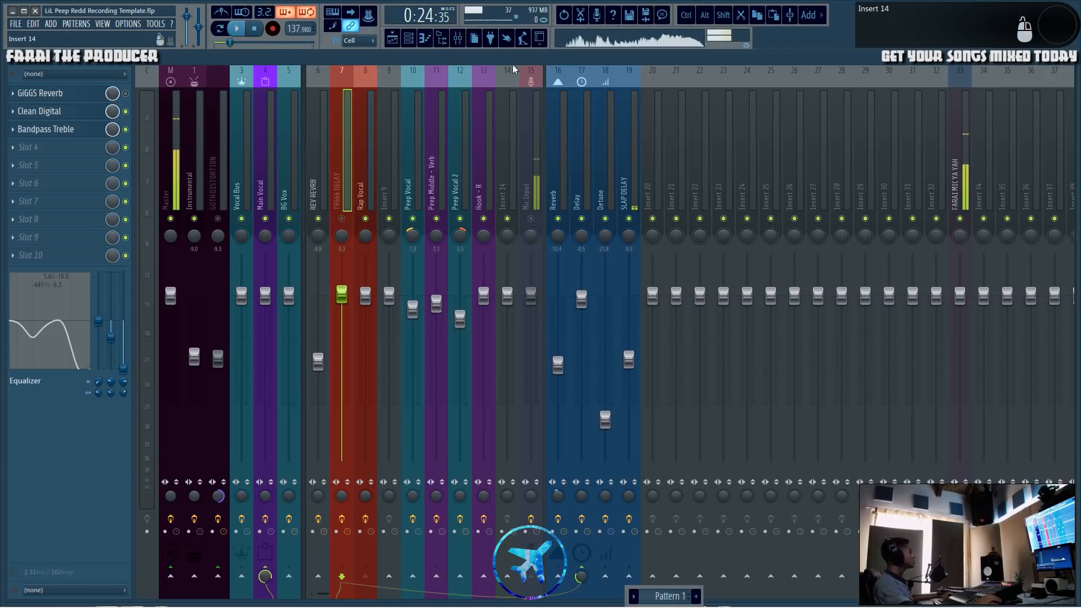
- Play the song from just before the vocals at bar 17 and watch the levels in the mixer
left_click(392, 38)
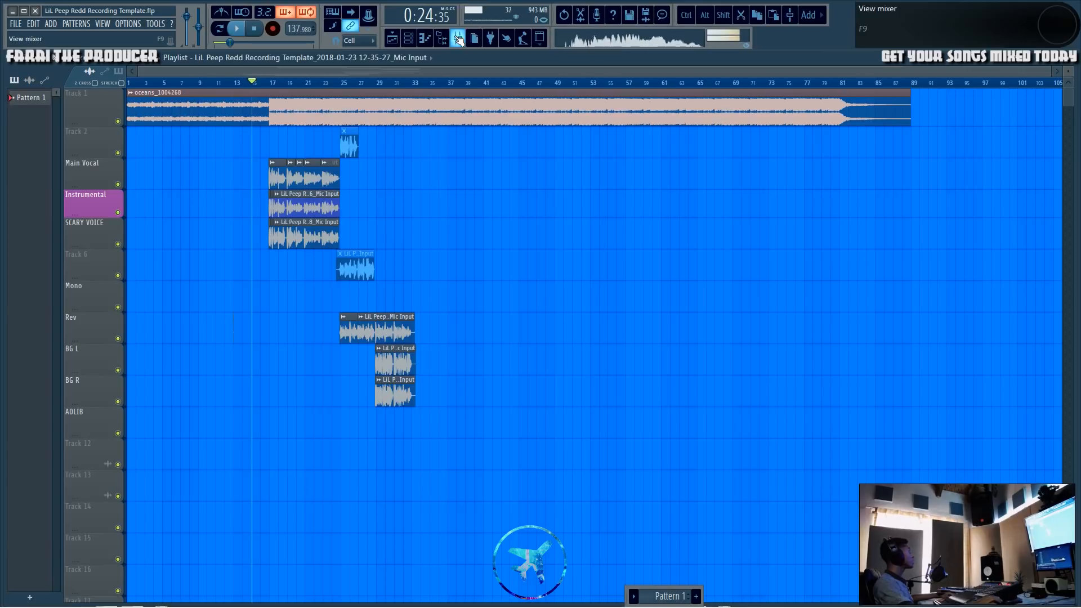
left_click(273, 82)
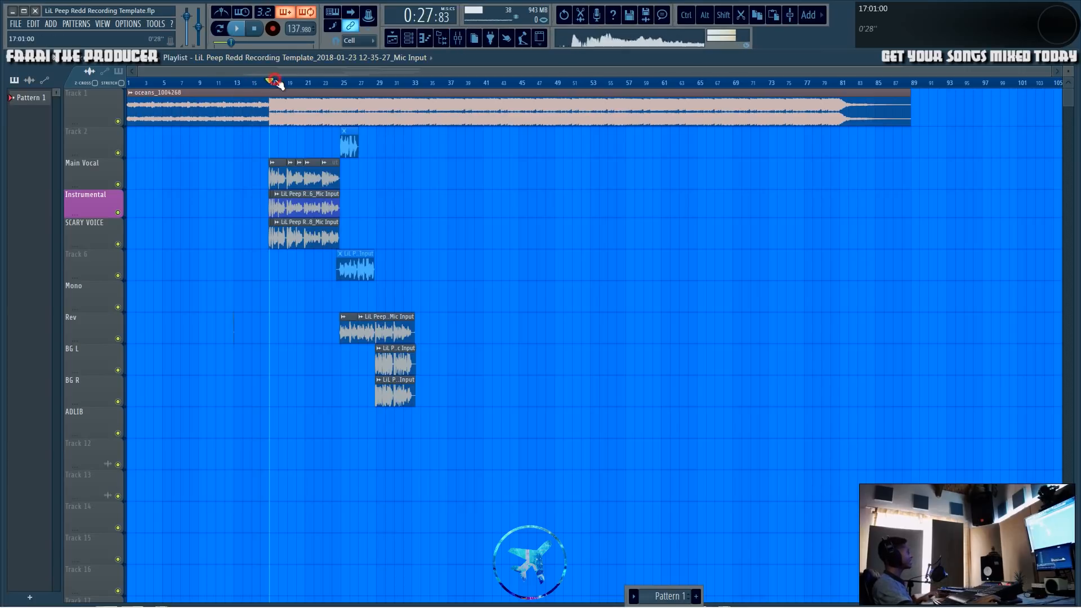
key("space")
key("space")
left_click(262, 83)
key("space")
key("F9")
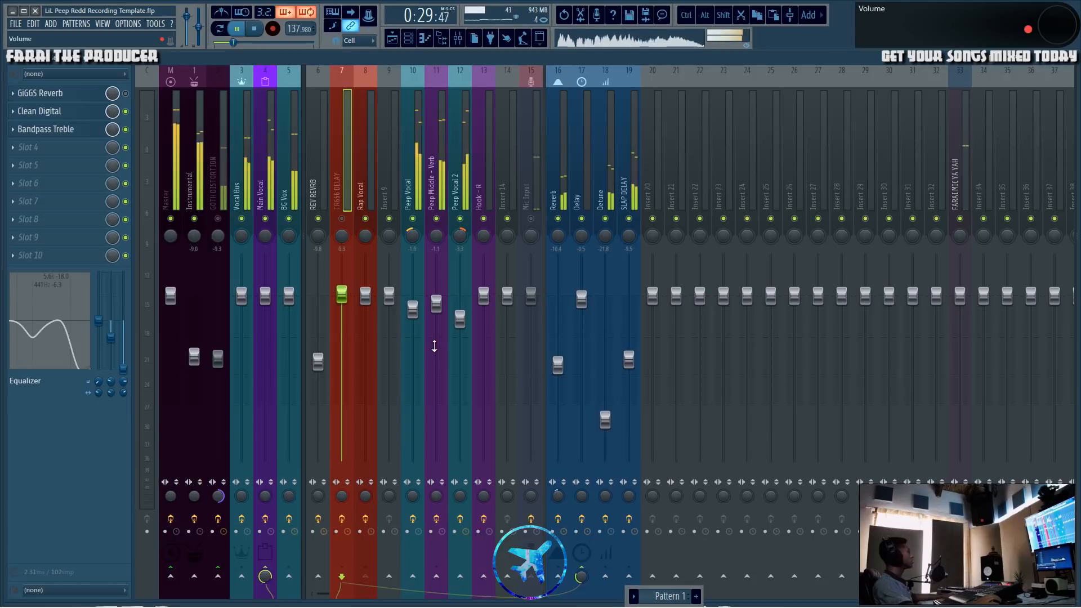
- Compare the Peep Vocal, Peep Middle - Verb and Peep Vocal 2 channels by muting and unmuting them during playback
left_click(408, 186)
left_click(463, 188)
left_click(435, 213)
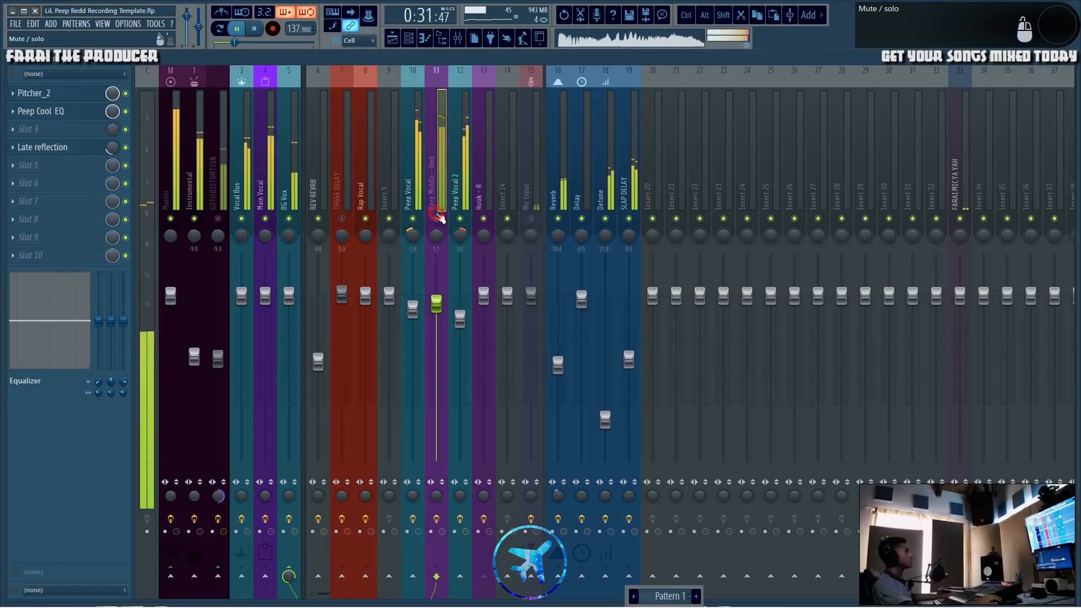
left_click(415, 218)
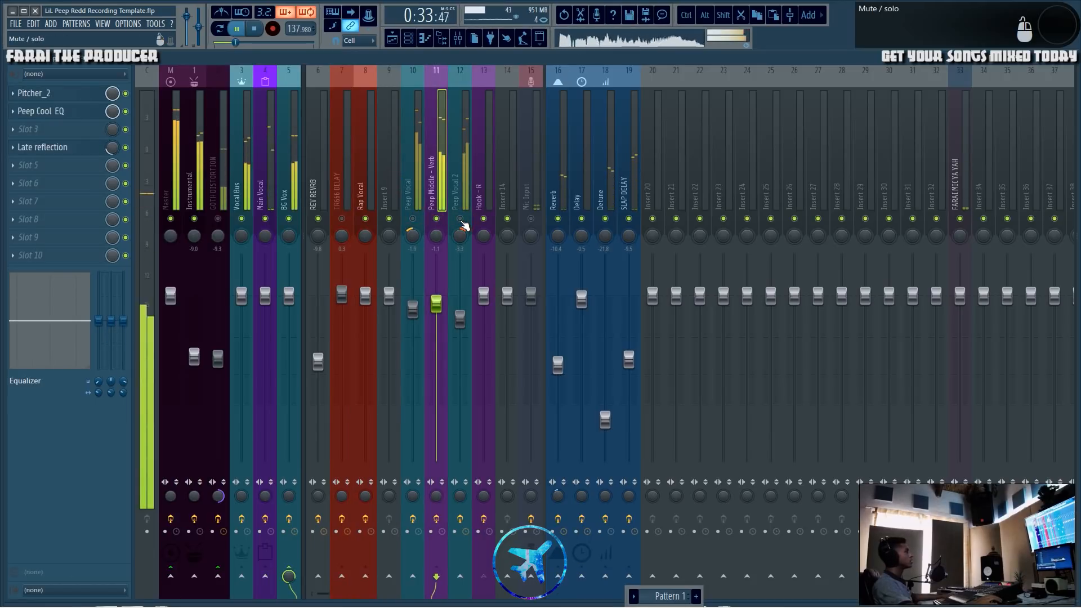
left_click(413, 219)
left_click(411, 192)
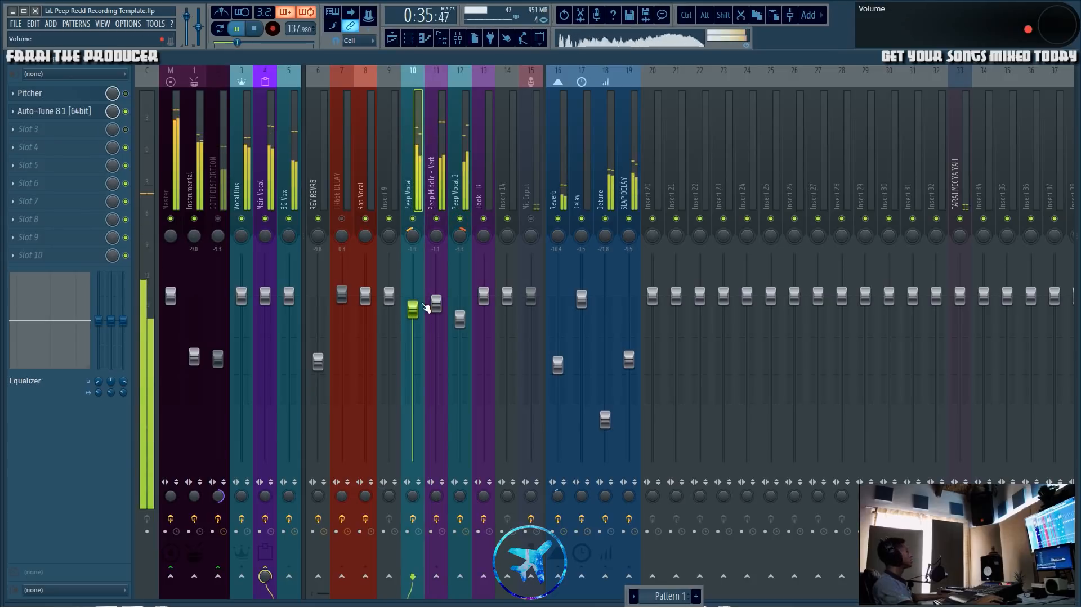
key("F5")
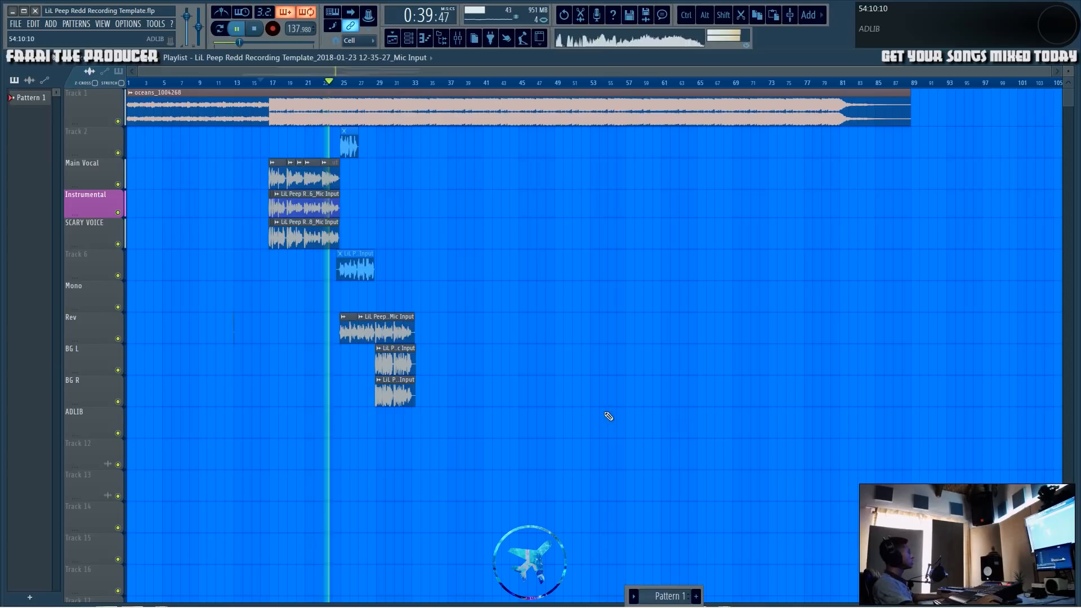
key("space")
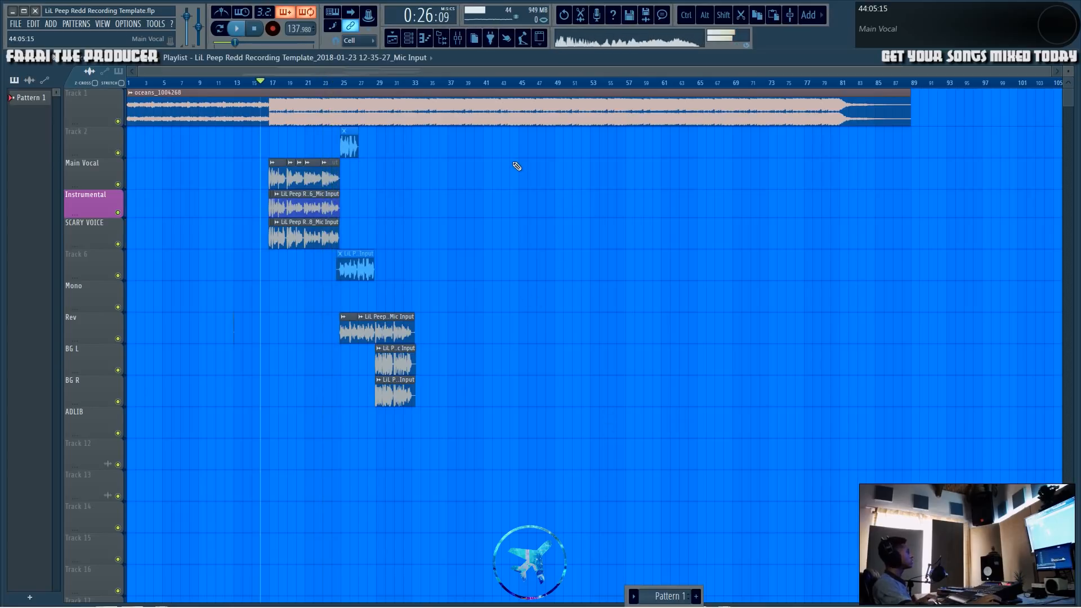
- Mute the Instrumental and SCARY VOICE tracks in the playlist
left_click(464, 43)
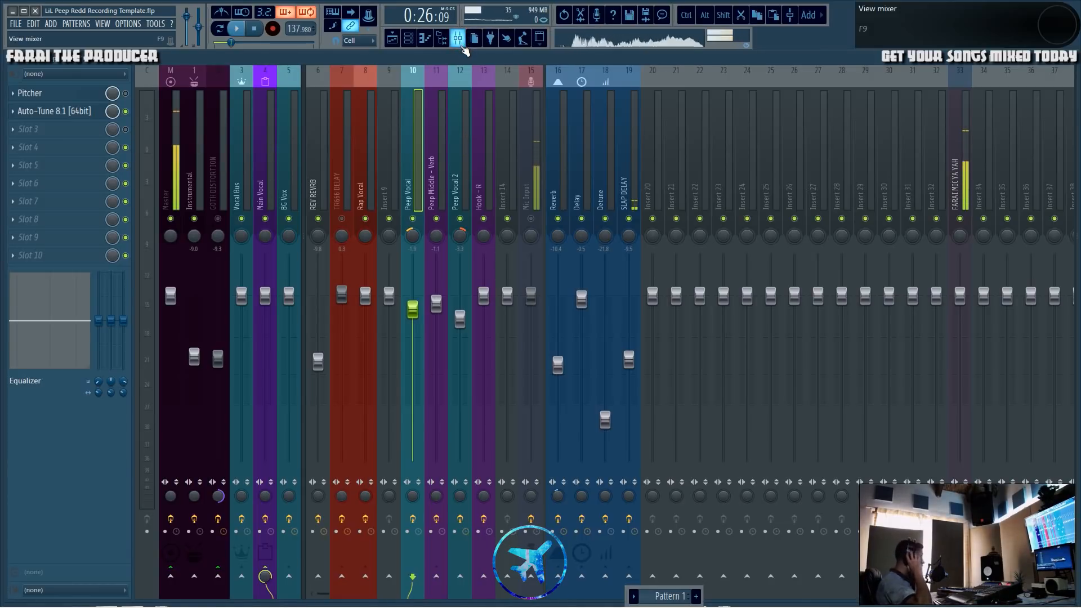
left_click(392, 40)
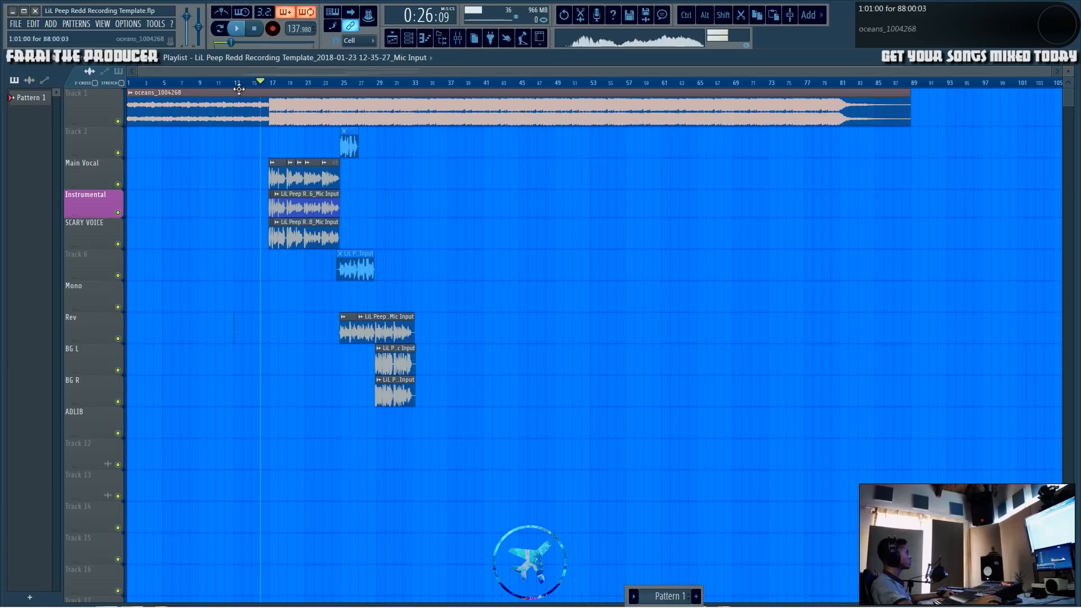
scroll(237, 168, "up", 5)
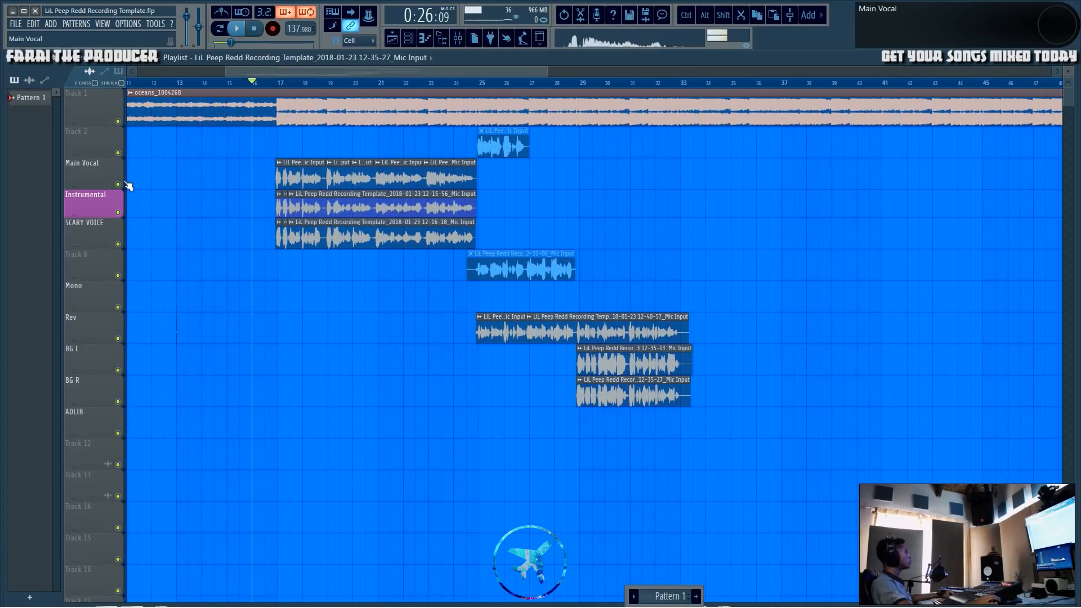
left_click_drag(118, 212, 118, 244)
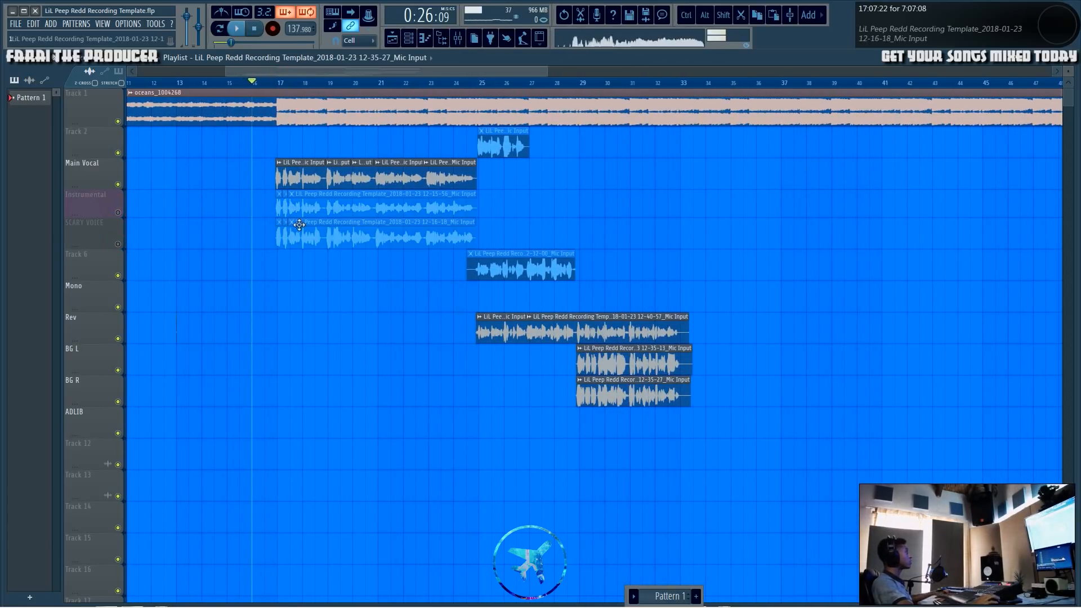
left_click_drag(257, 245, 394, 303)
left_click(300, 321, "ctrl")
- Rename the SCARY VOICE track to R and the Instrumental track to L
right_click(94, 218)
left_click(96, 224)
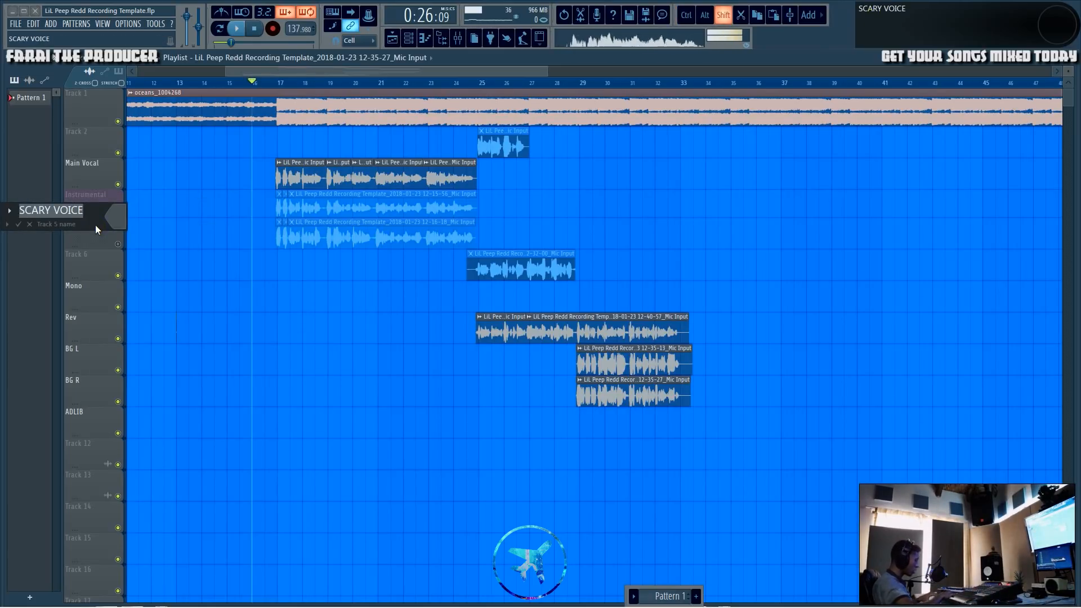
key("Return")
right_click(102, 198)
left_click(100, 208)
type("L")
key("Return")
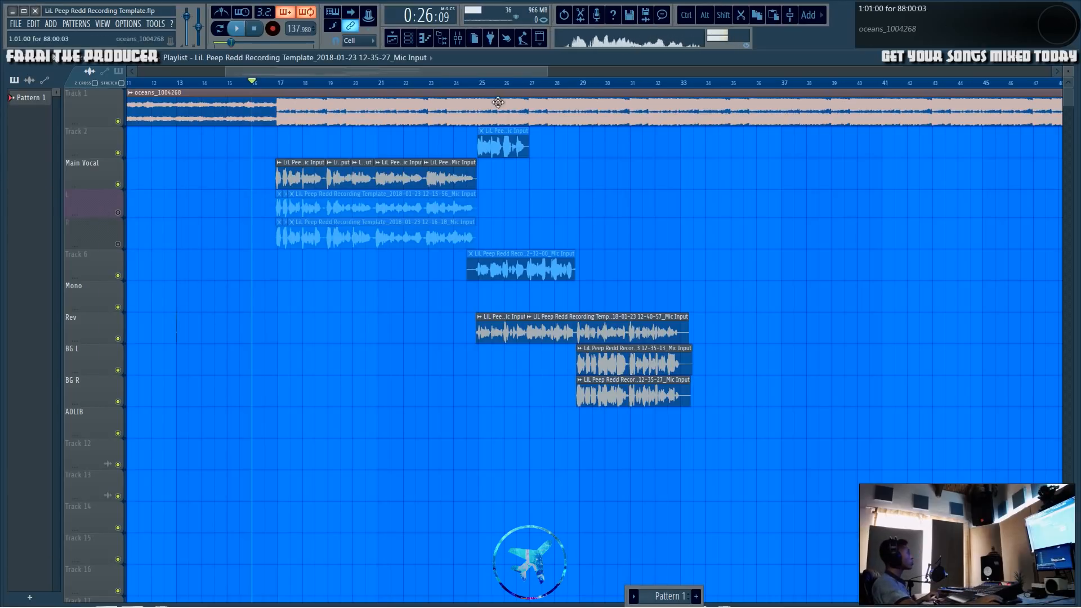
- Play the Main Vocal track briefly and check which vocal mixer channel it feeds
key("F9")
key("space")
left_click(442, 187)
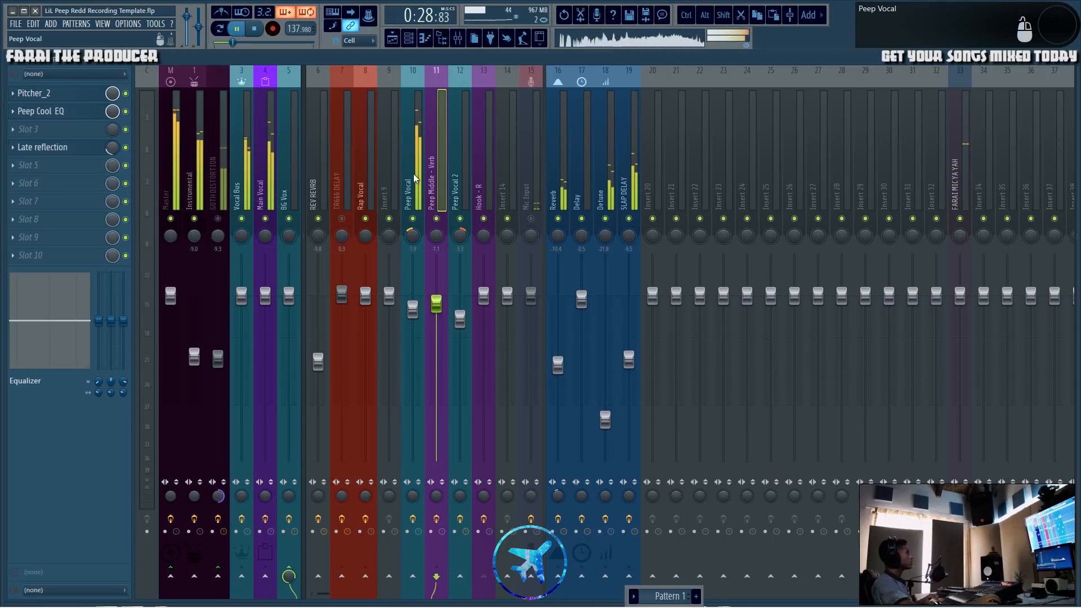
key("space")
- Mute the Main Vocal track, unmute the L track and audition it from bar 17
left_click(393, 38)
left_click(118, 212)
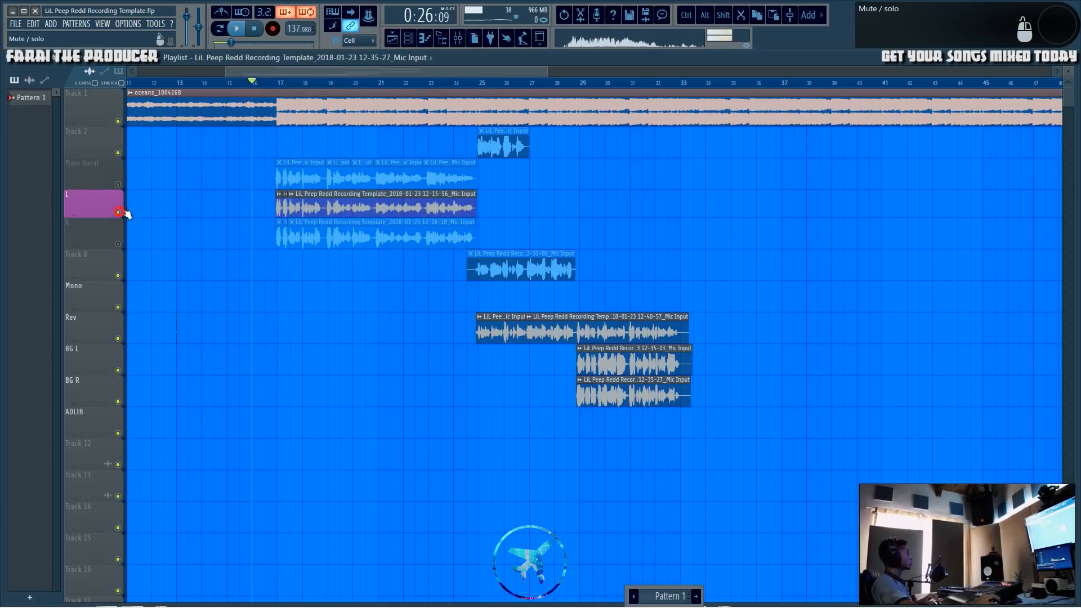
left_click(277, 83)
key("space")
key("space")
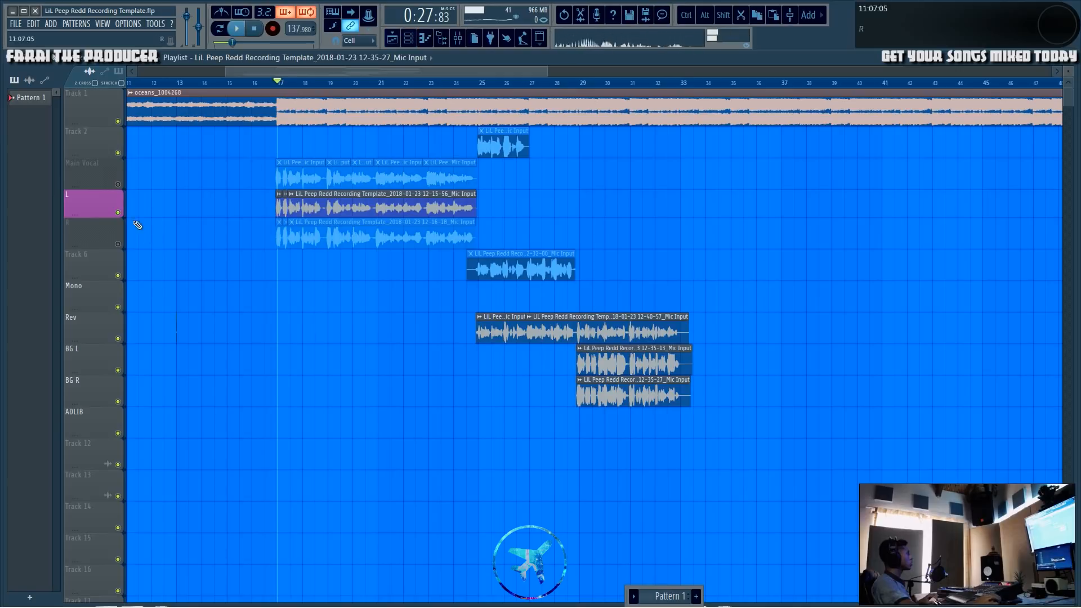
- Mute the L track, unmute the R track and audition it from bar 17
left_click(119, 213)
left_click(117, 244)
key("space")
key("space")
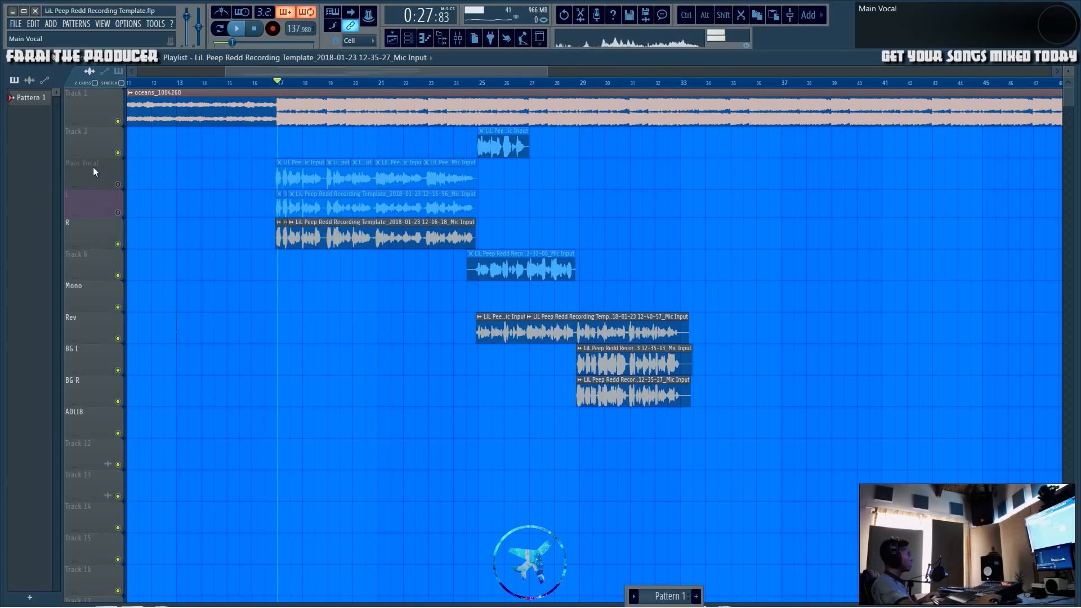
- Rename playlist track 3 to L, track 4 to R and track 5 to Main
double_click(93, 166)
type("L")
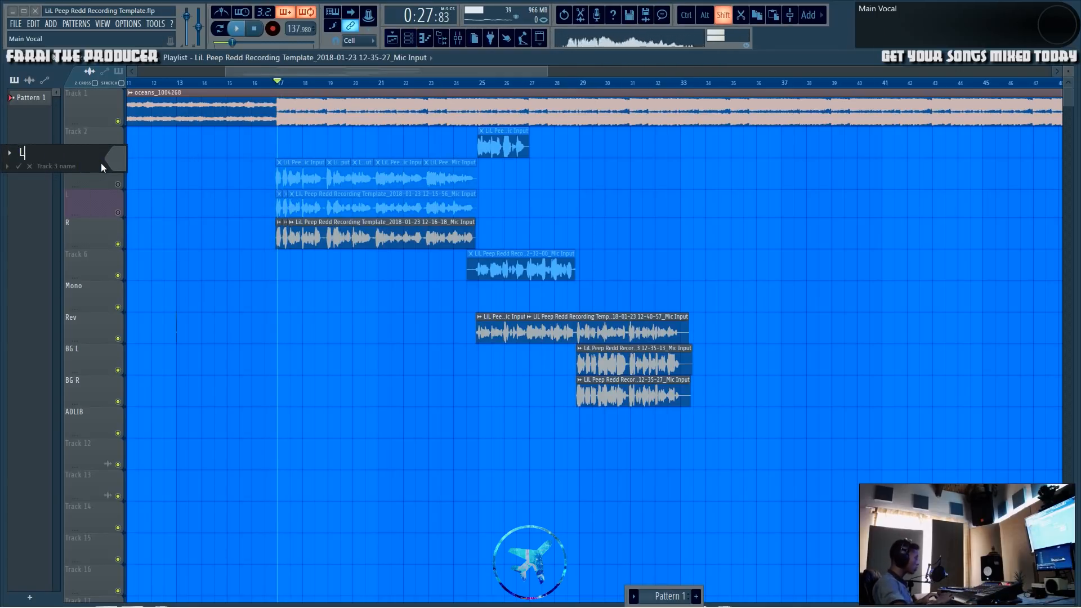
key("Return")
right_click(91, 205)
left_click(92, 205)
type("R")
key("Return")
right_click(92, 219)
left_click(93, 221)
type("Main")
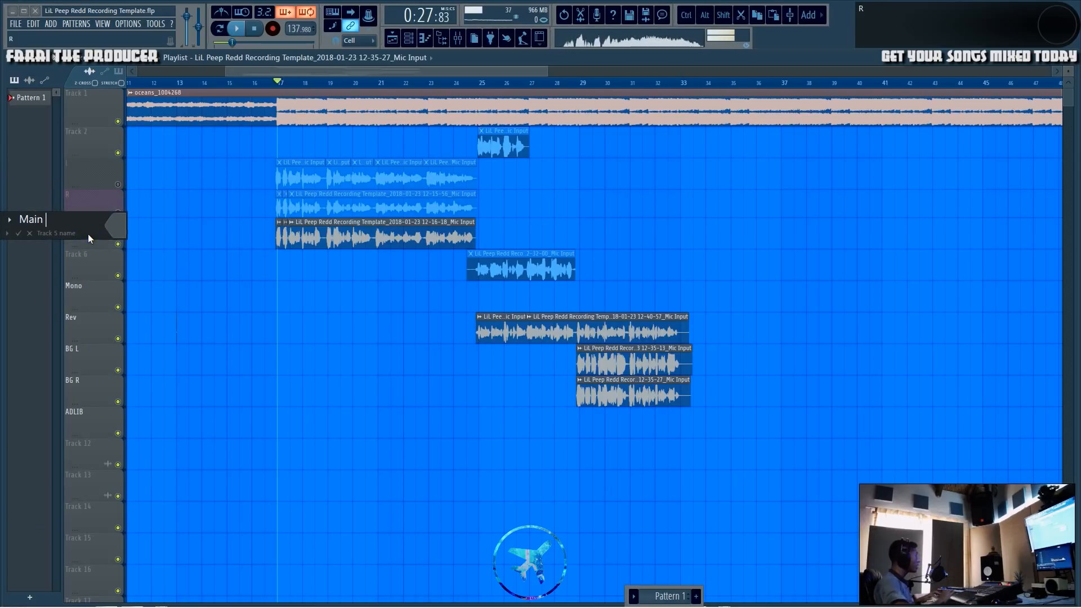
key("Return")
- Play the Main track and check which vocal channel it feeds in the mixer
left_click(457, 38)
key("space")
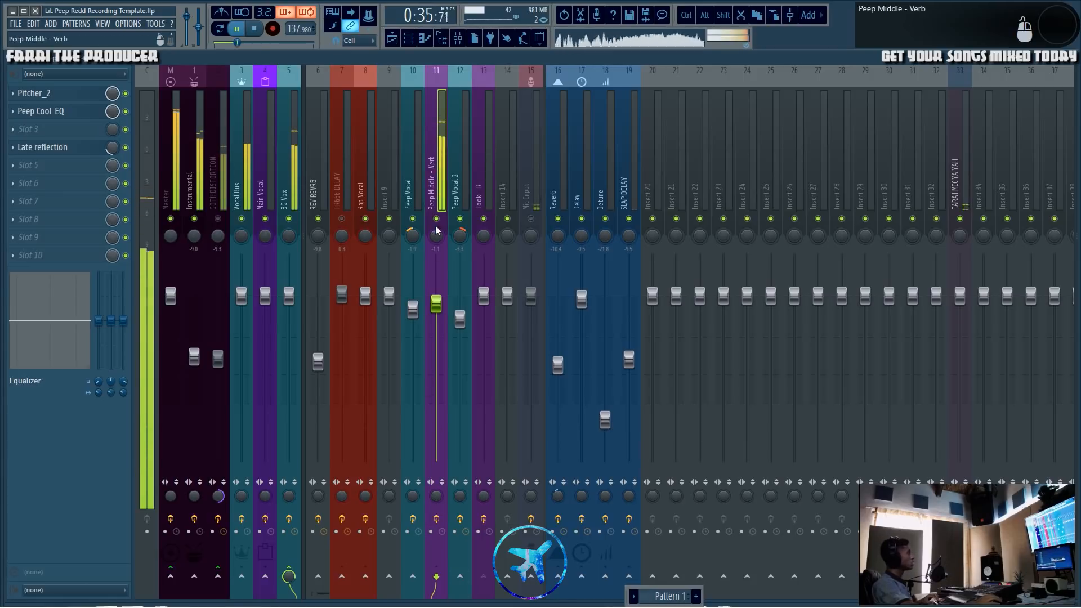
key("space")
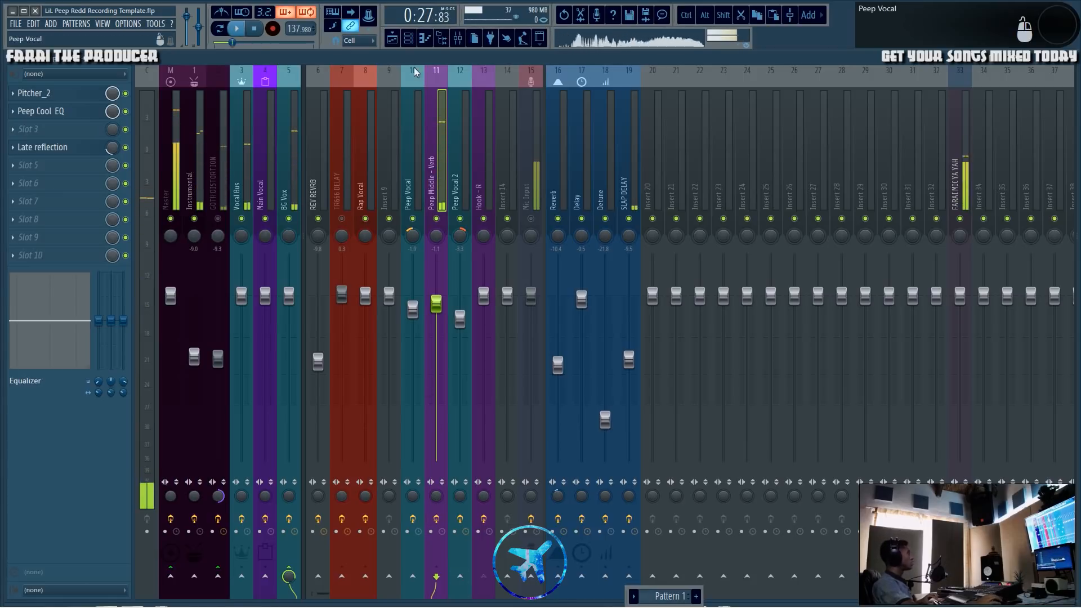
left_click(392, 40)
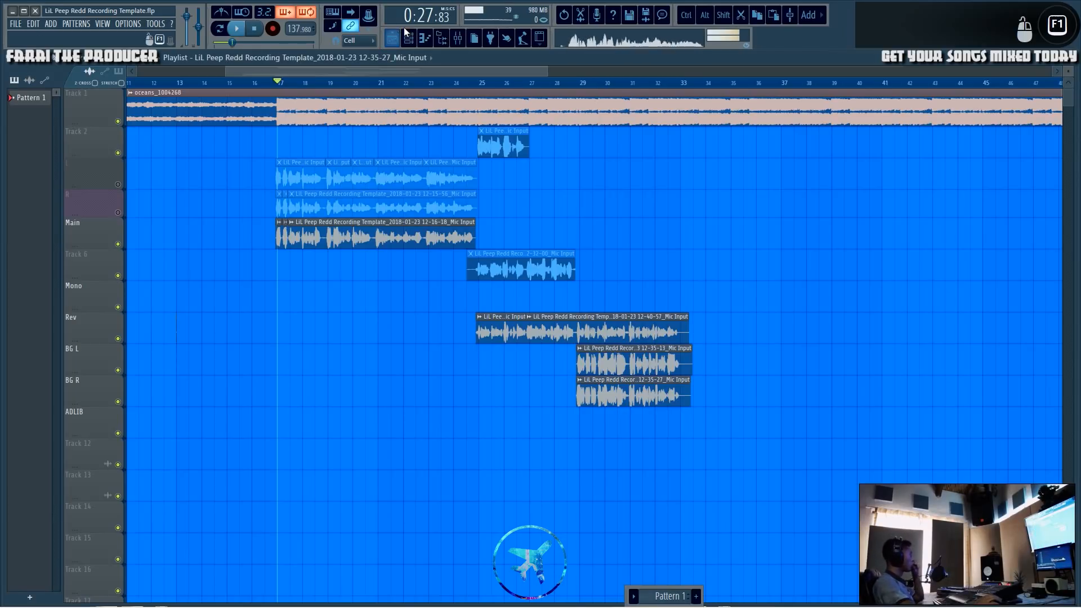
left_click(458, 38)
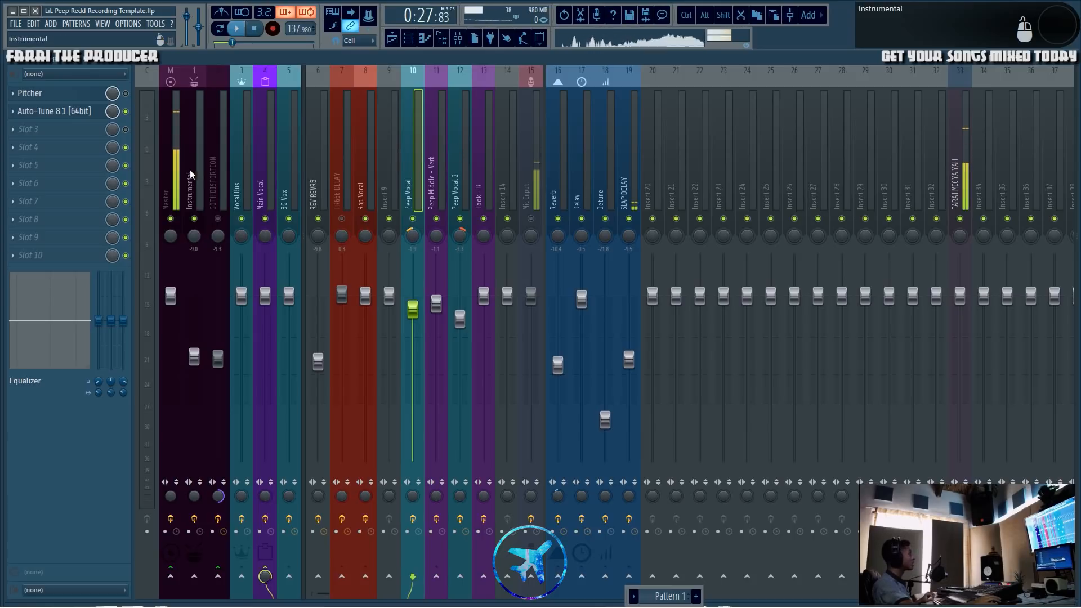
- Audition the Main vocal with the R and L tracks unmuted, then mute both tracks and stop playback
left_click(175, 175)
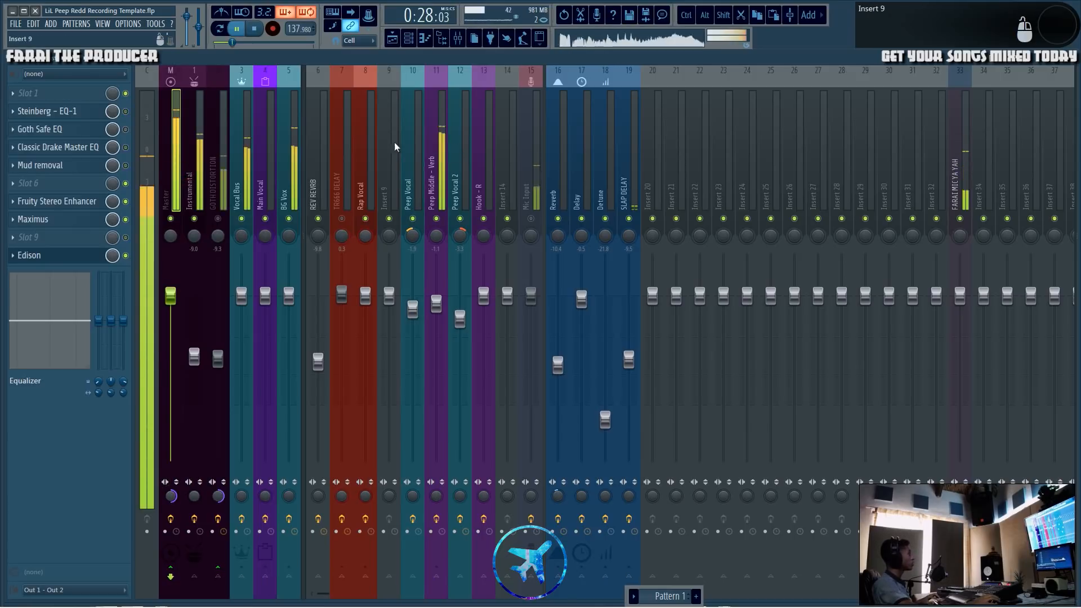
left_click(392, 38)
left_click(122, 212)
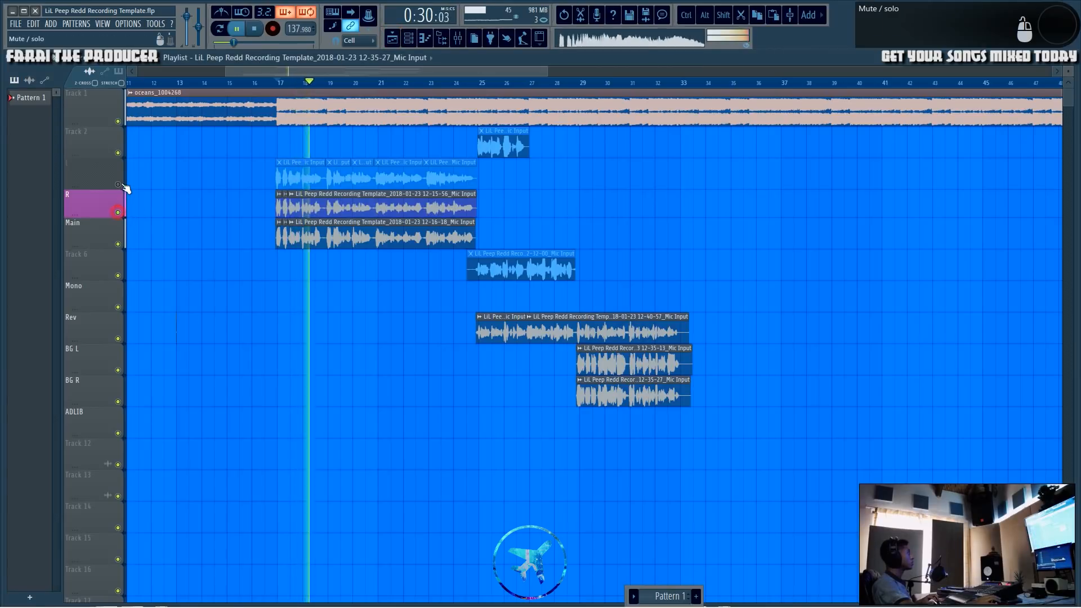
left_click(122, 184)
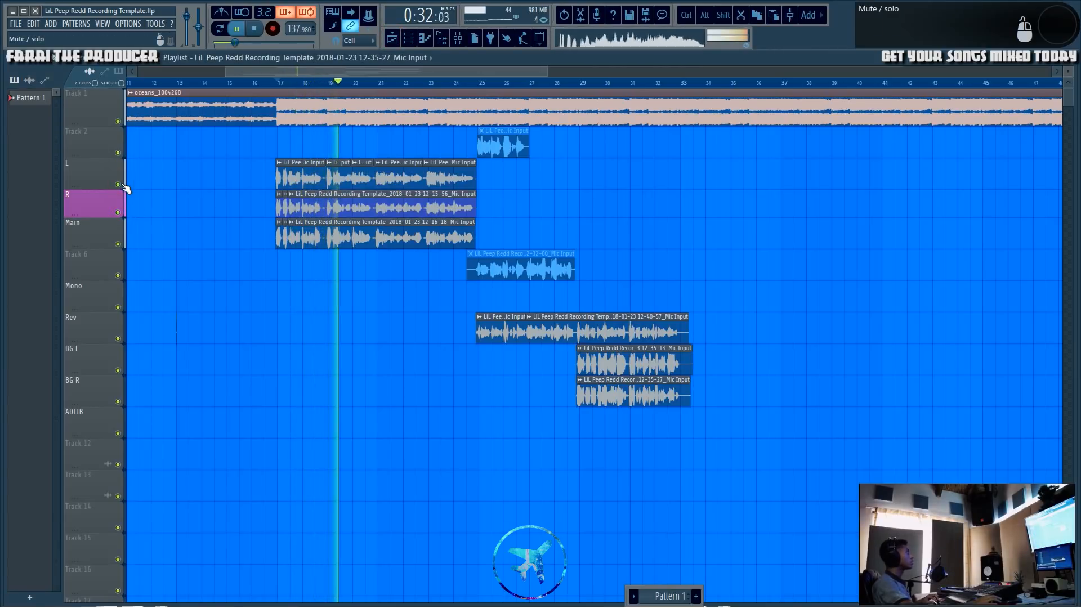
left_click(117, 184)
left_click(118, 213)
key("space")
- Reset the Master channel's stereo separation in the mixer
left_click(459, 38)
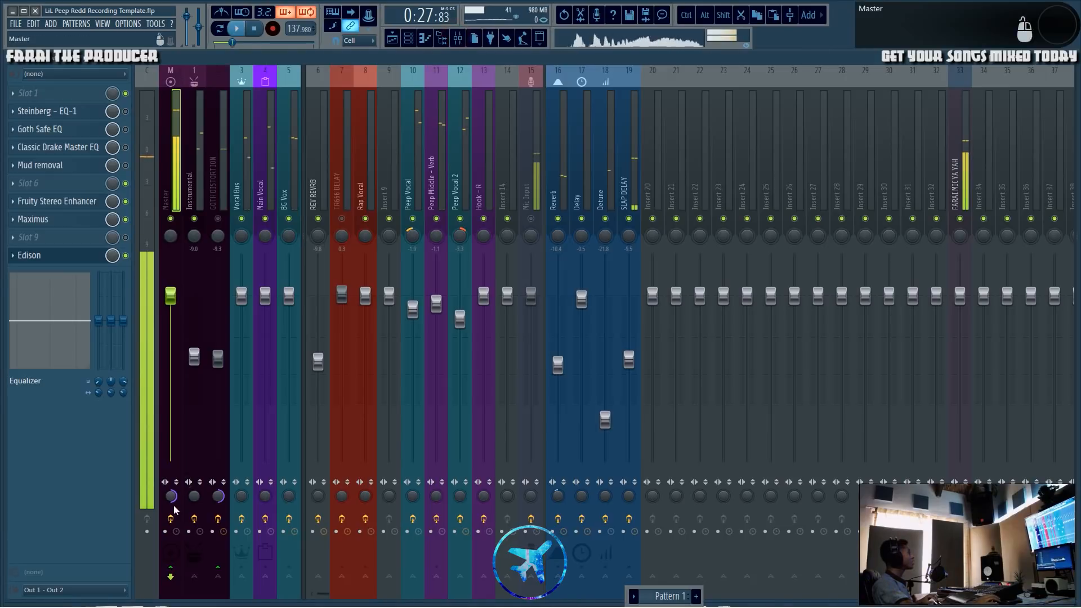
right_click(169, 494)
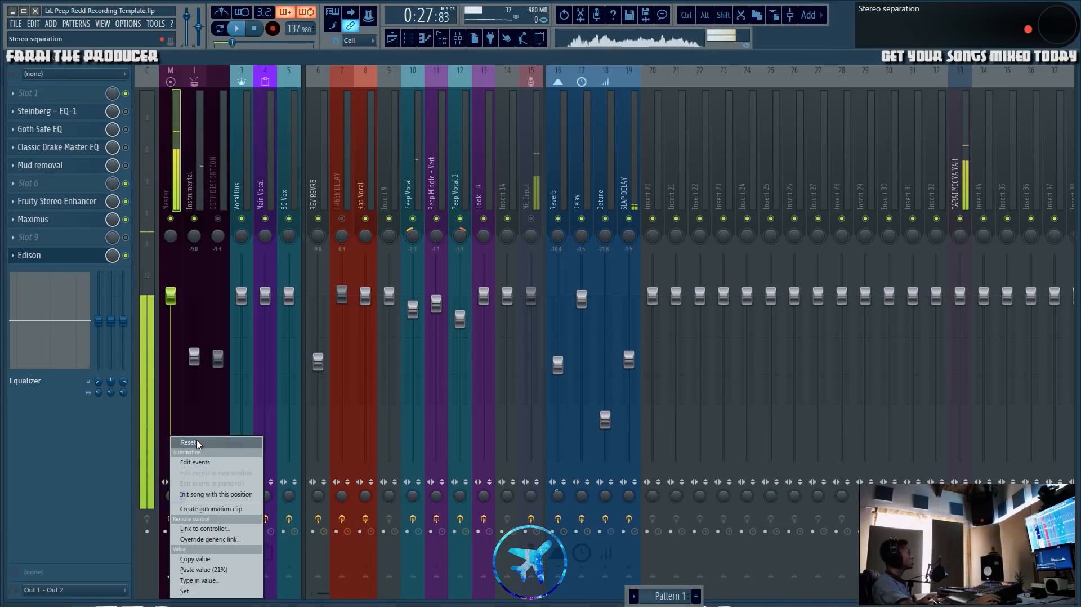
left_click(195, 443)
- Open Peep Cool EQ and Pitcher_2 on the Peep Middle - Verb channel, examine the Pitcher settings and close Pitcher_2
left_click(437, 183)
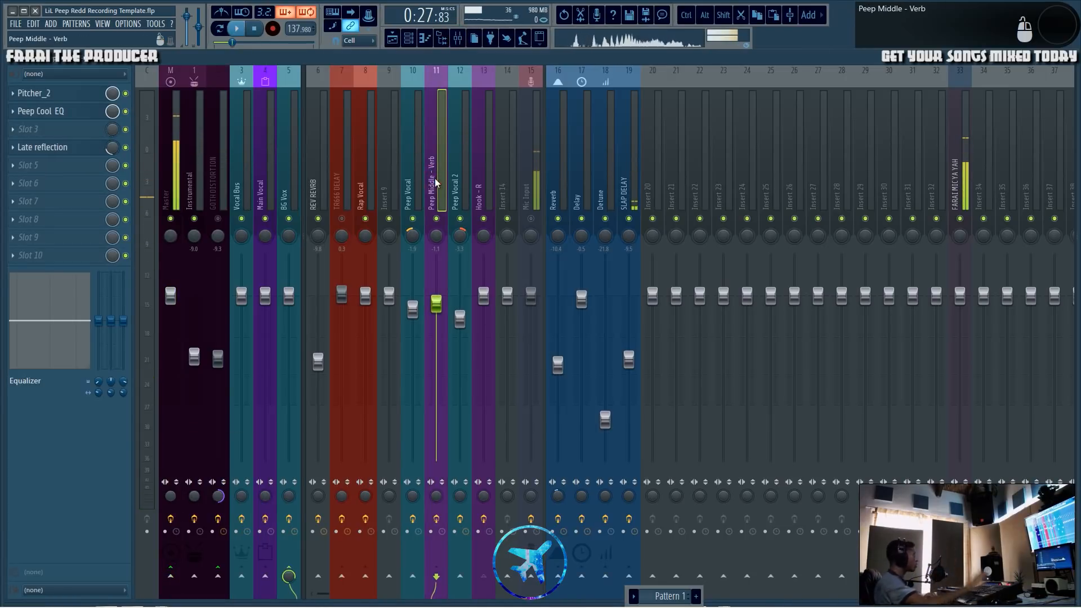
left_click(75, 115)
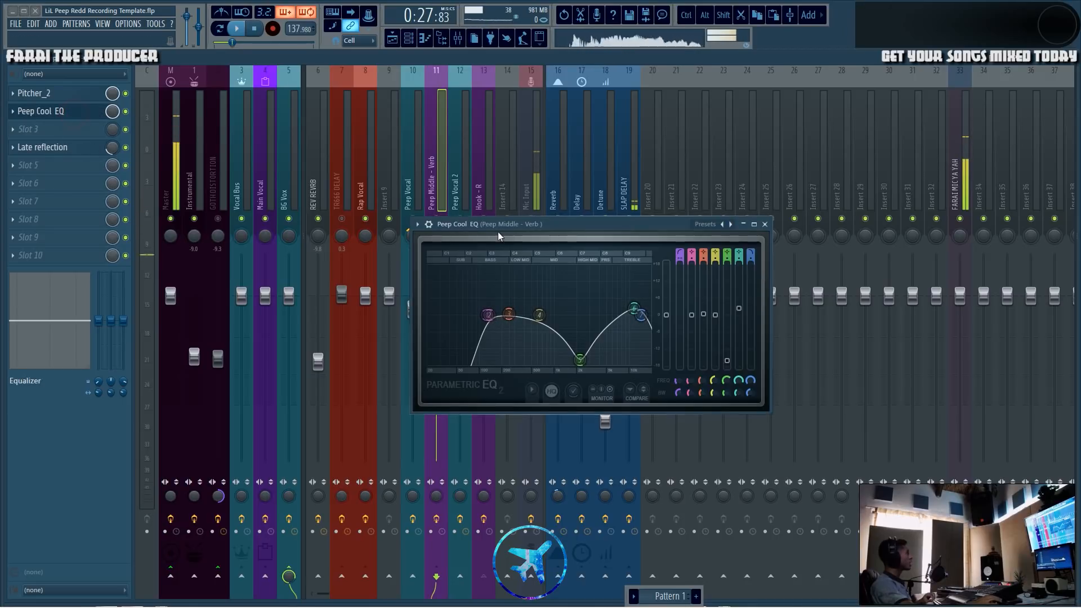
left_click(82, 91)
left_click_drag(248, 132, 620, 224)
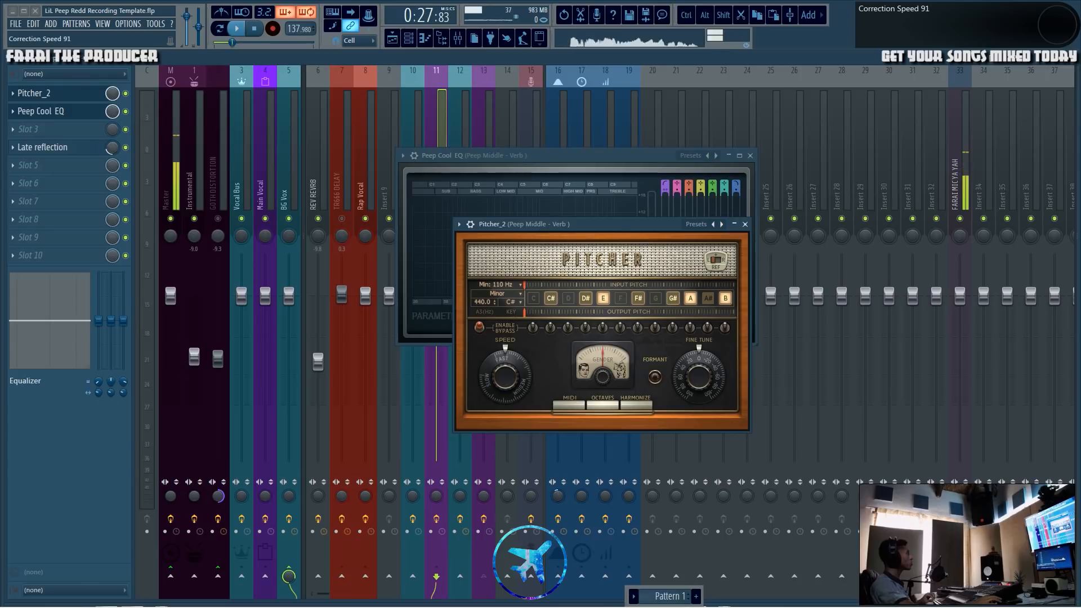
left_click(744, 224)
- Examine the Peep Cool EQ curve on Peep Middle - Verb and play the Main vocal through it
left_click_drag(621, 155, 701, 229)
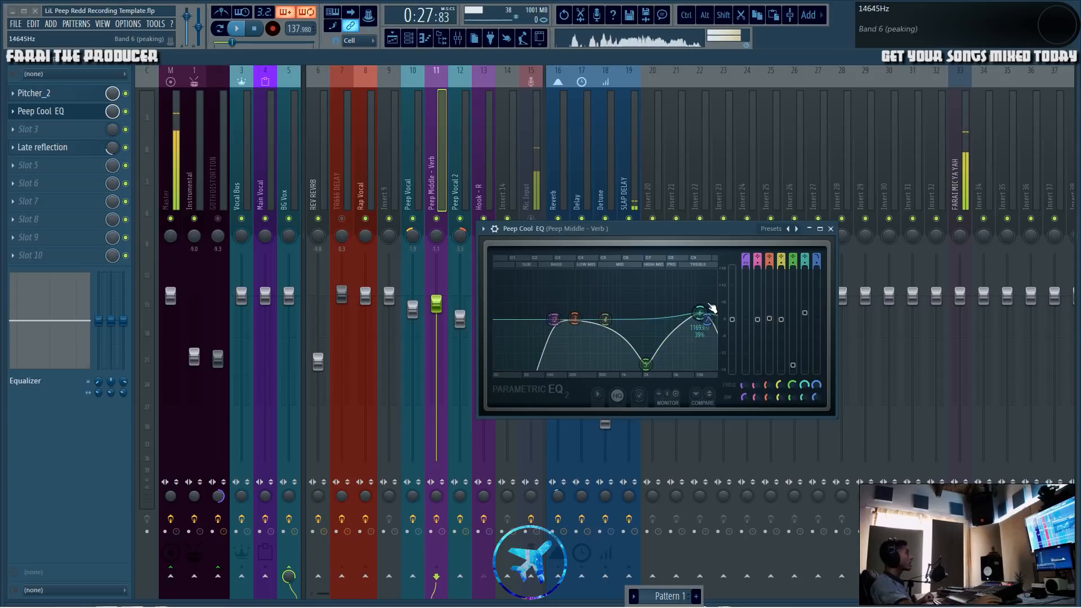
left_click(915, 168)
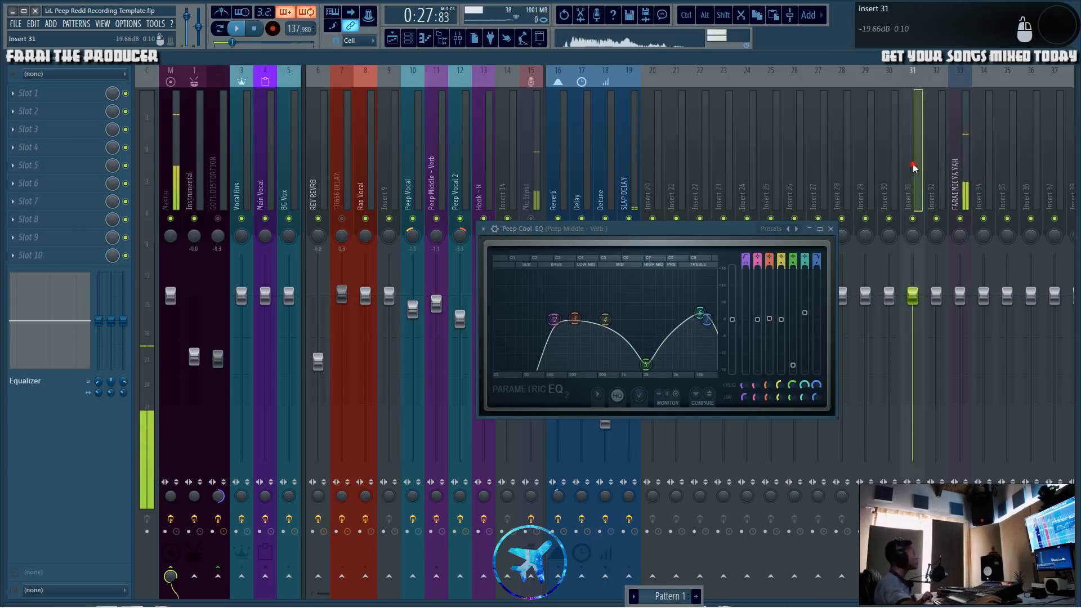
left_click(819, 164)
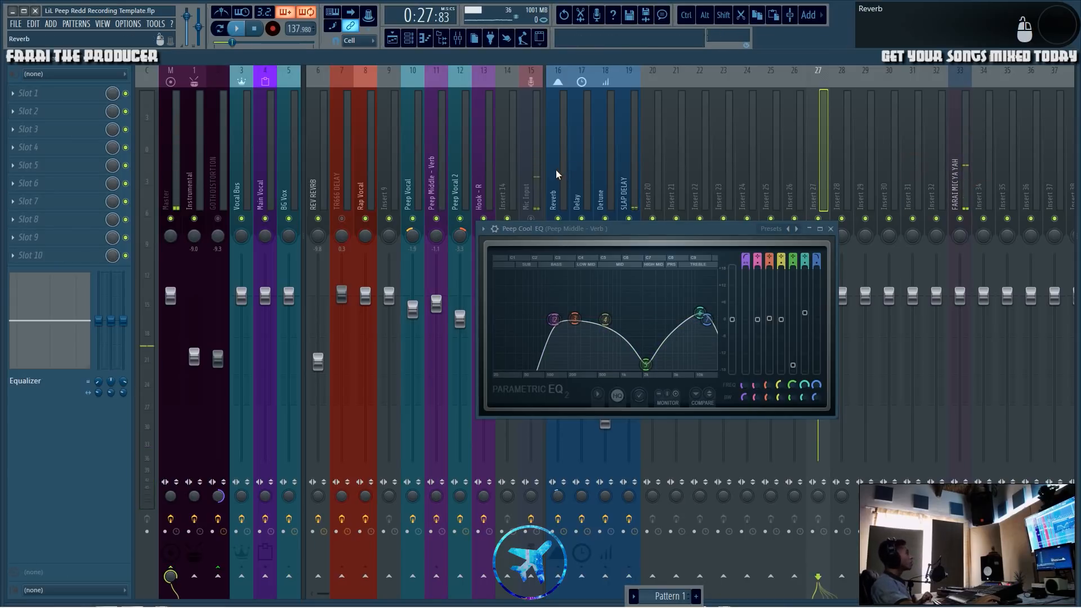
left_click_drag(626, 226, 553, 245)
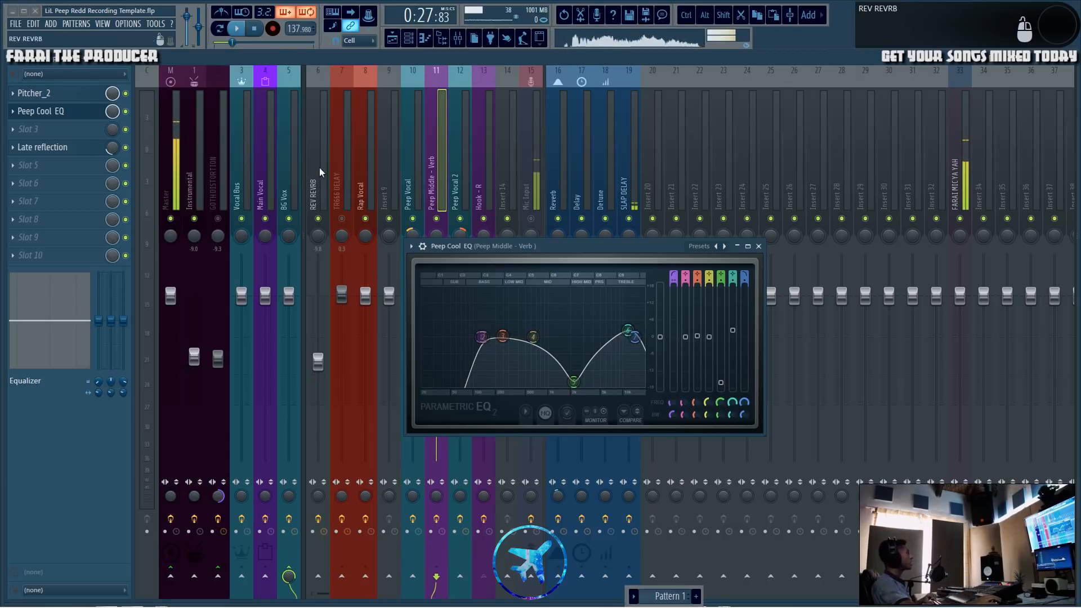
key("space")
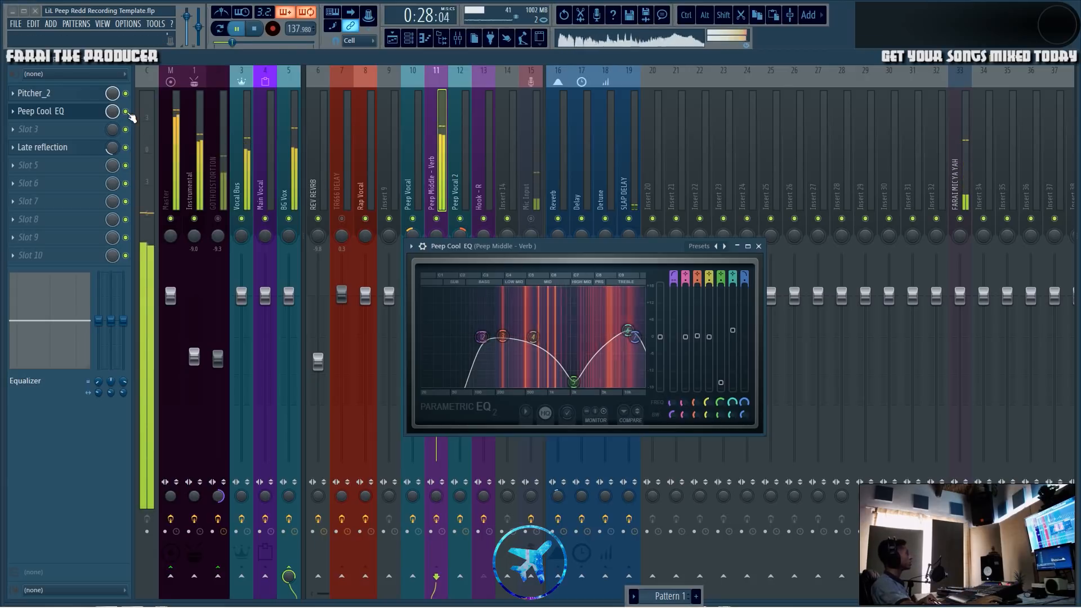
key("space")
- Unmute the R and L playlist tracks and audition the stacked vocals, switching Peep Cool EQ back on during playback
left_click(392, 39)
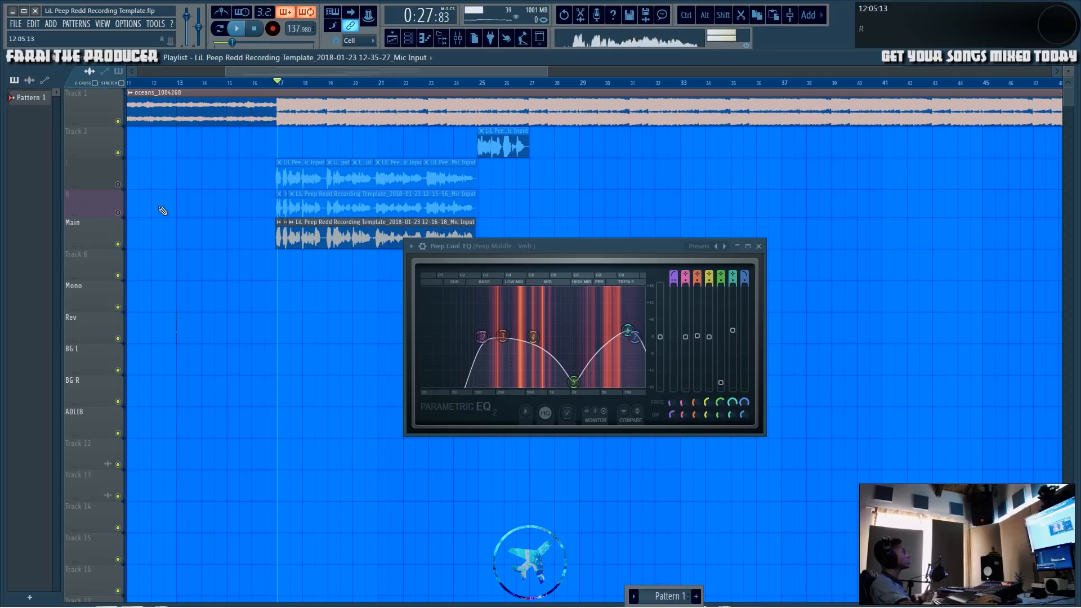
left_click_drag(117, 212, 118, 184)
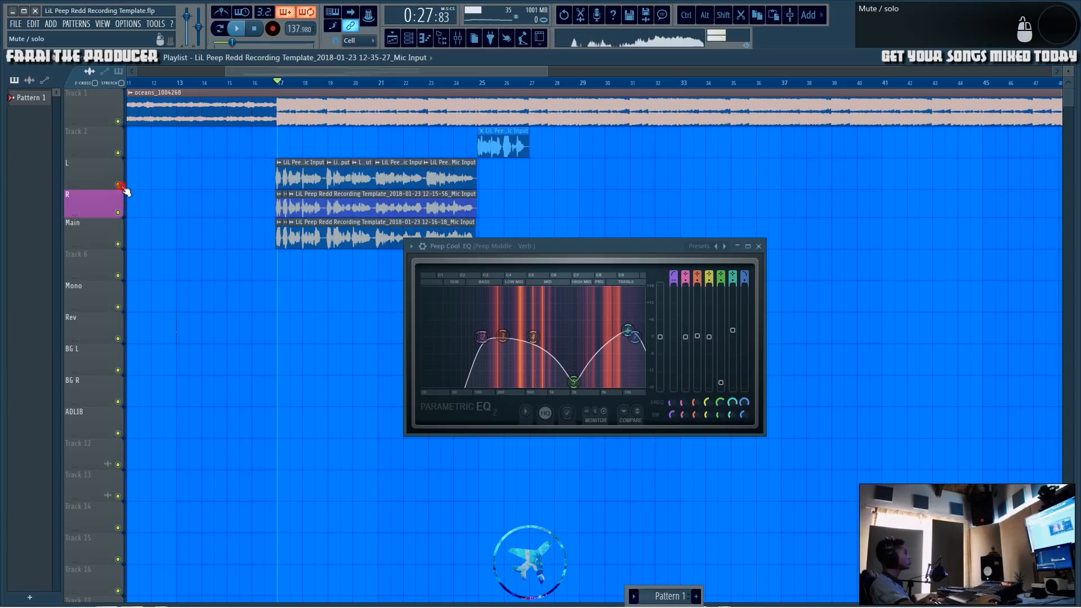
left_click(458, 37)
key("space")
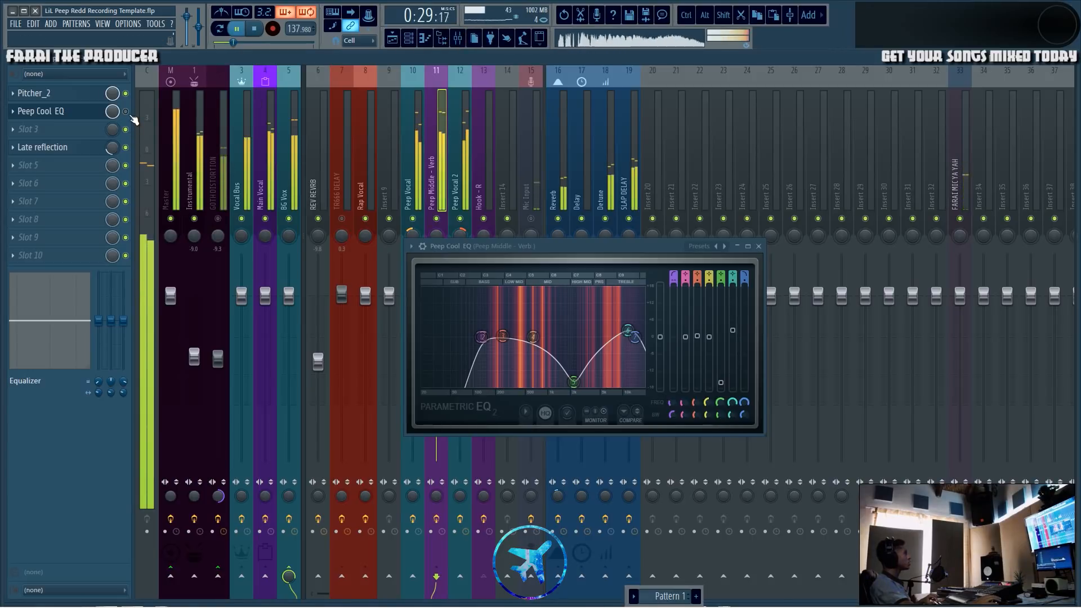
left_click(130, 115)
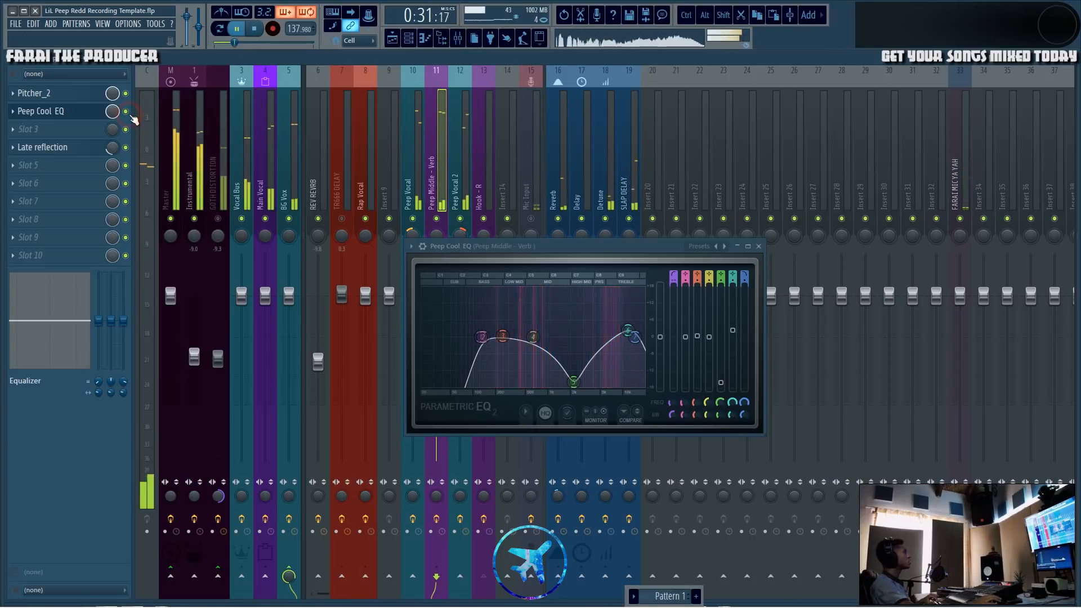
key("space")
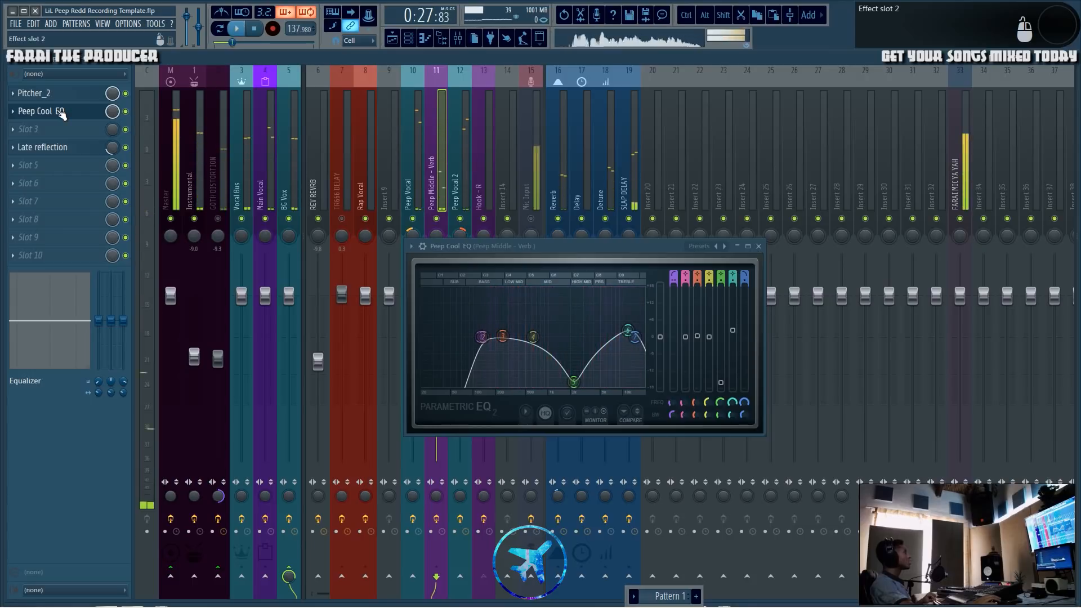
- Examine the Late reflection reverb settings on Peep Middle - Verb, then close the reverb and Peep Cool EQ windows
left_click(43, 148)
left_click_drag(314, 137, 598, 96)
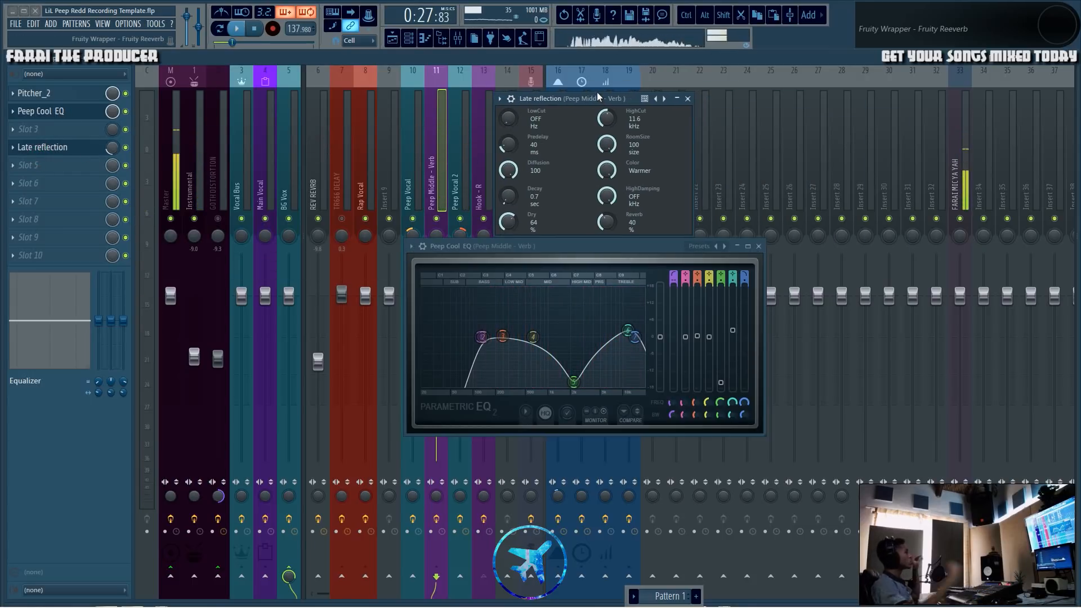
left_click(687, 99)
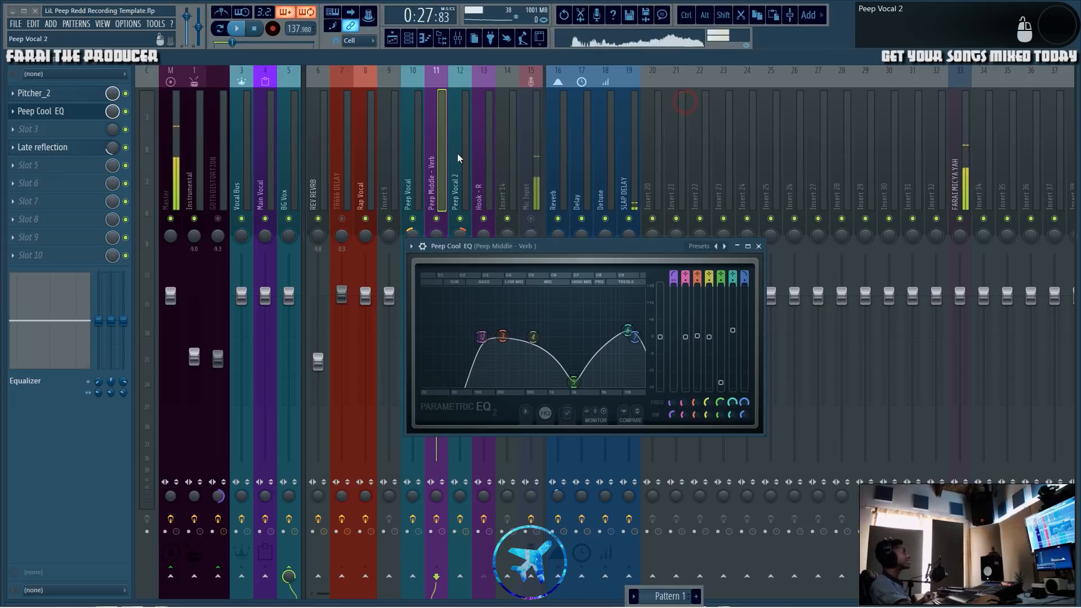
left_click(758, 246)
left_click(436, 173)
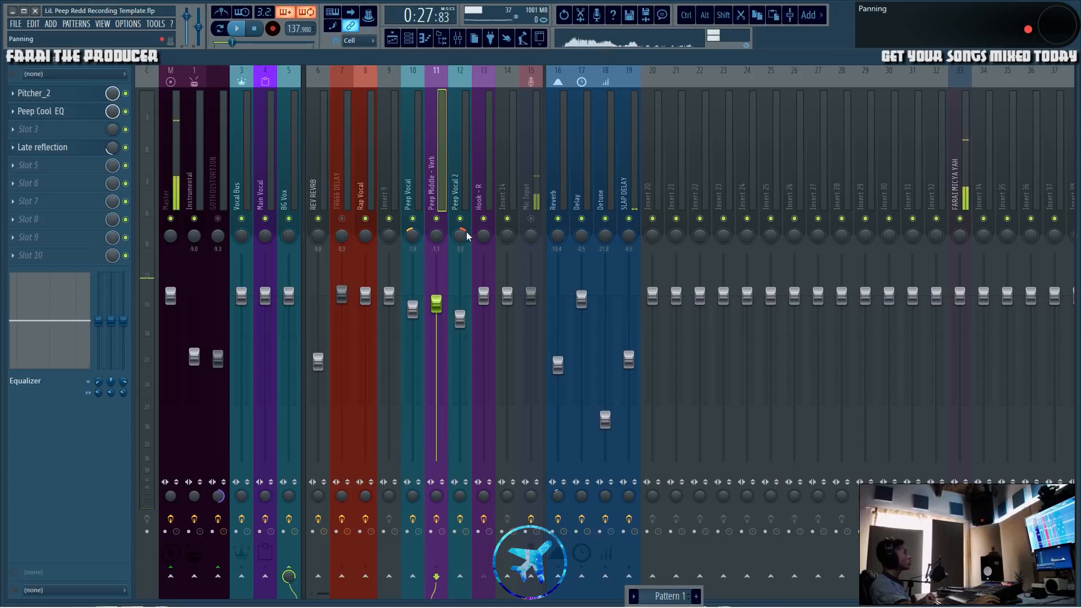
- Check that L, R and Main are active in the playlist and play them while watching the mixer levels
key("F5")
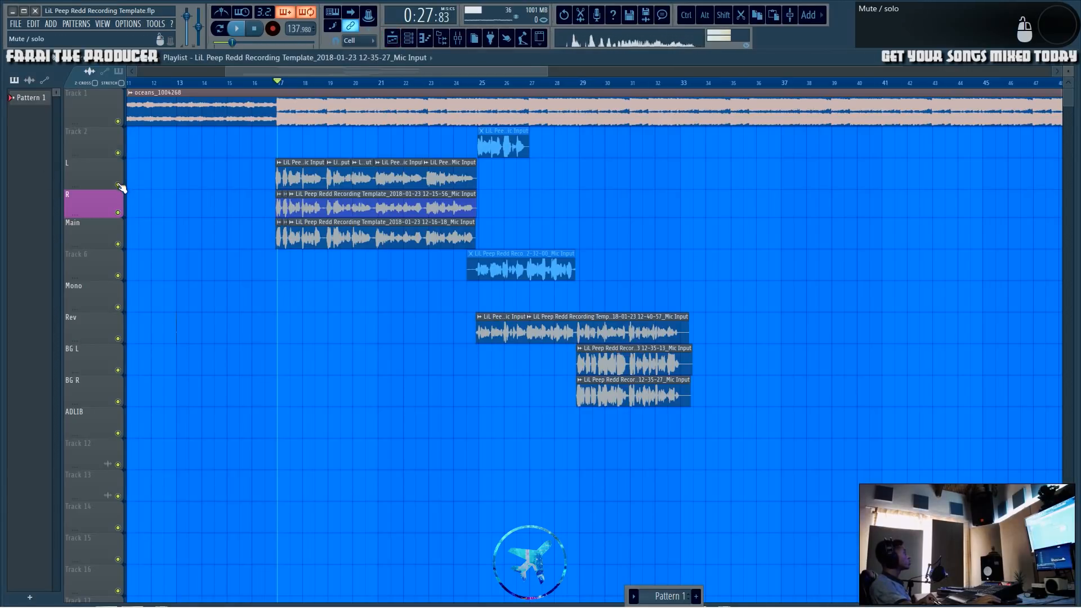
key("F9")
key("space")
key("space")
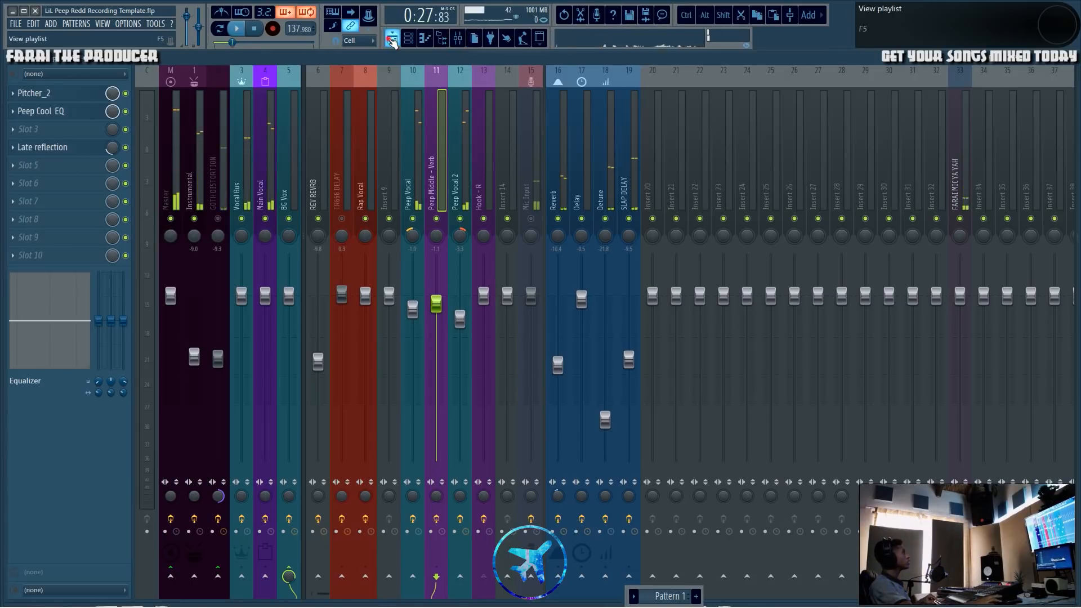
- Play the stacked vocals from bar 20 and mute the Instrumental channel in the mixer
left_click(392, 41)
left_click(263, 83)
key("space")
left_click(351, 84)
key("F9")
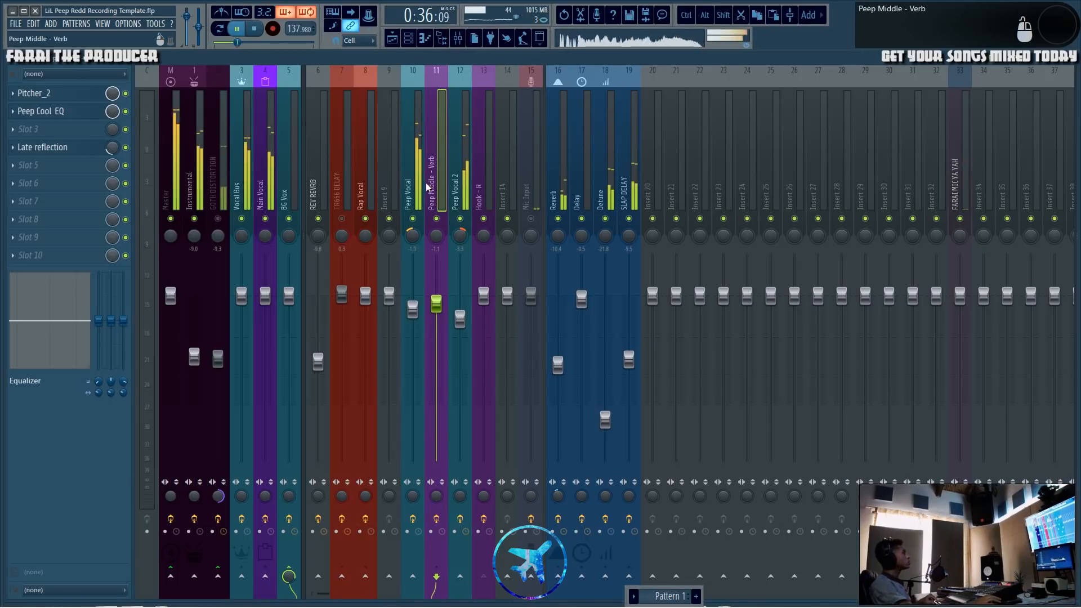
left_click(194, 218)
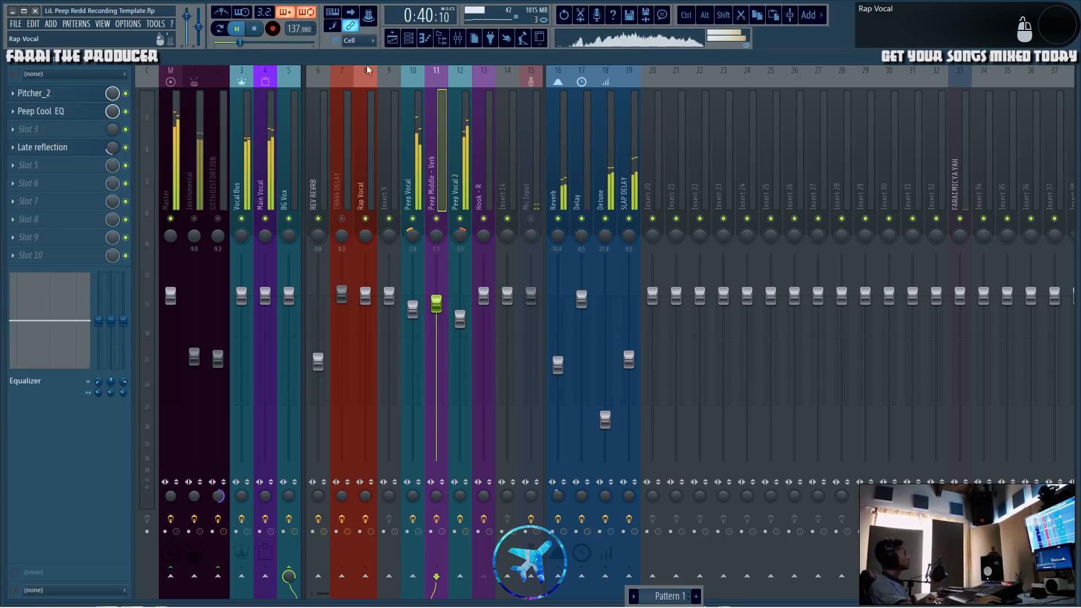
key("space")
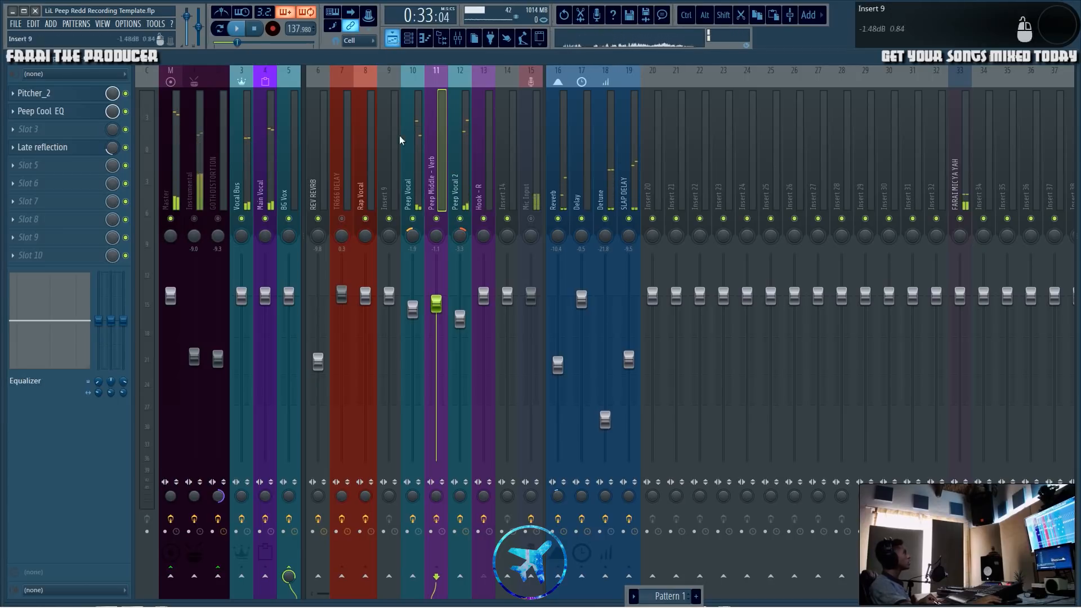
- Open Auto-Tune 8.1 on Peep Vocal and Pitcher on Peep Vocal 2, placing the two plugin windows side by side
left_click(413, 194)
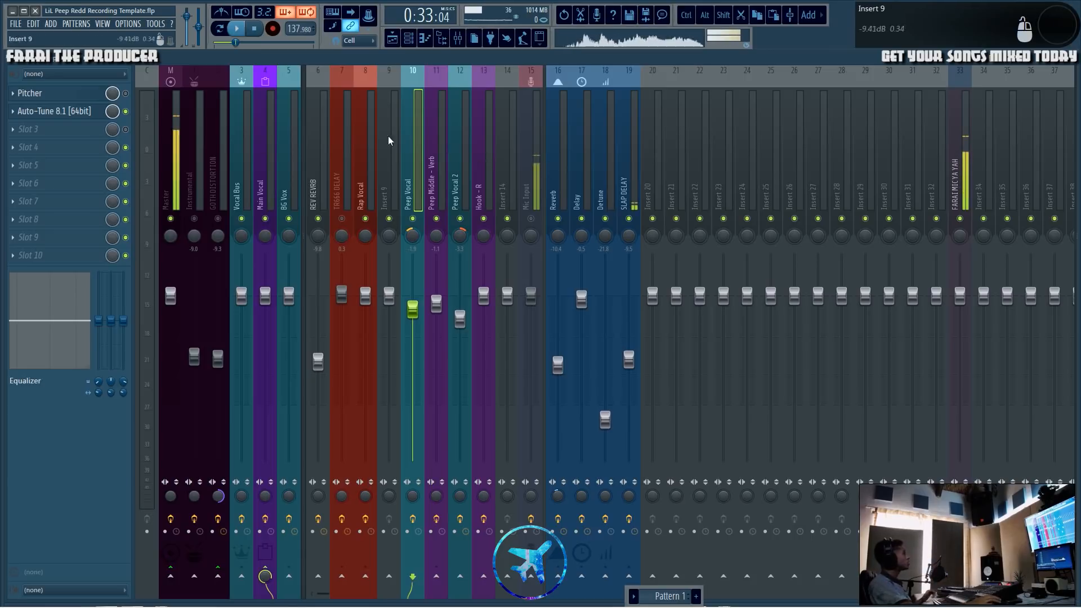
left_click(62, 111)
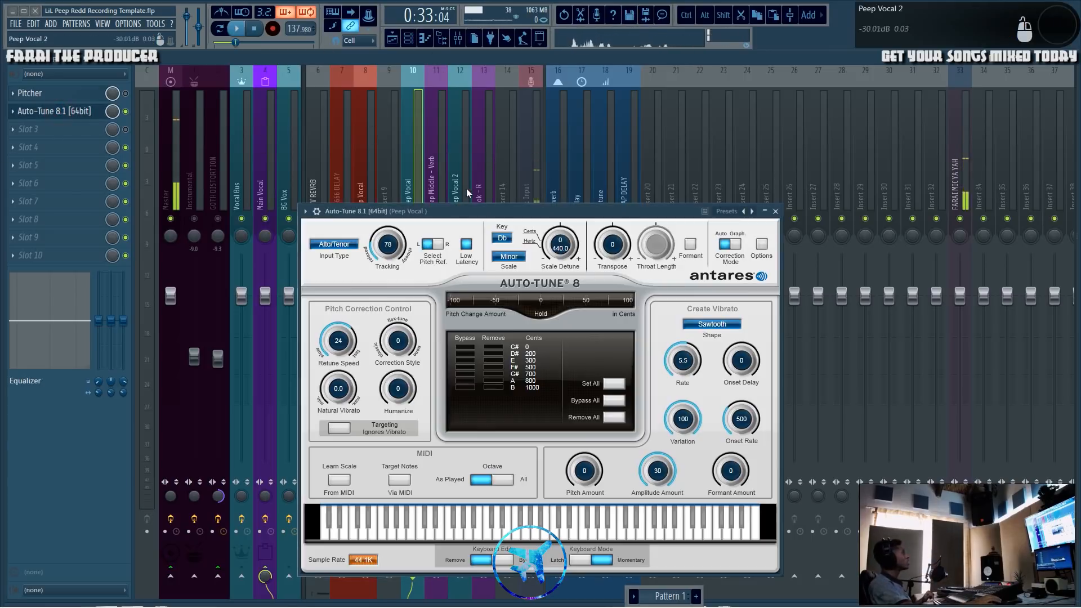
left_click_drag(467, 211, 223, 210)
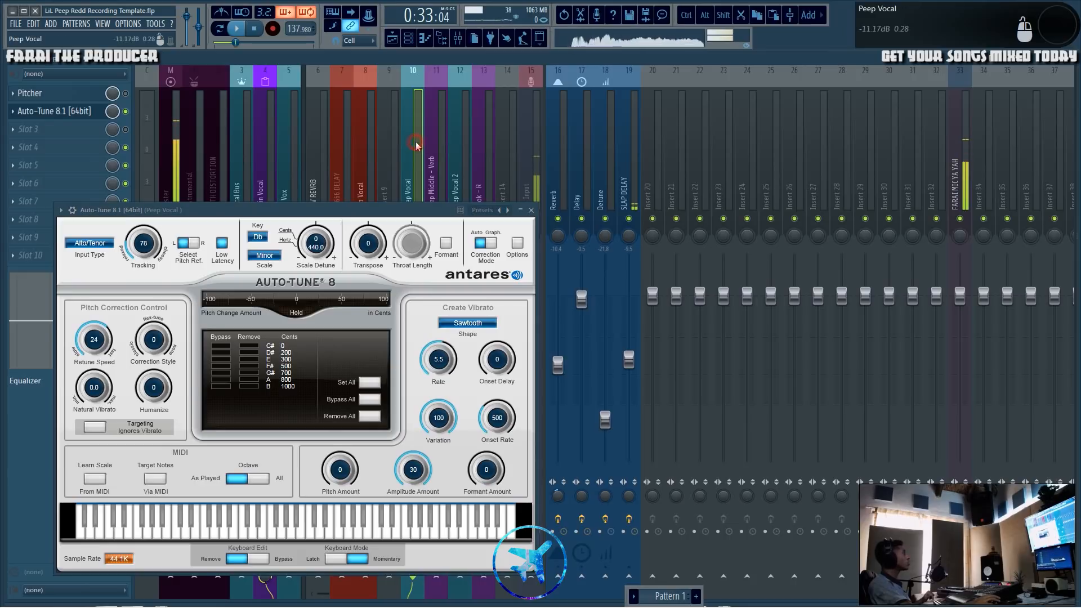
left_click(459, 135)
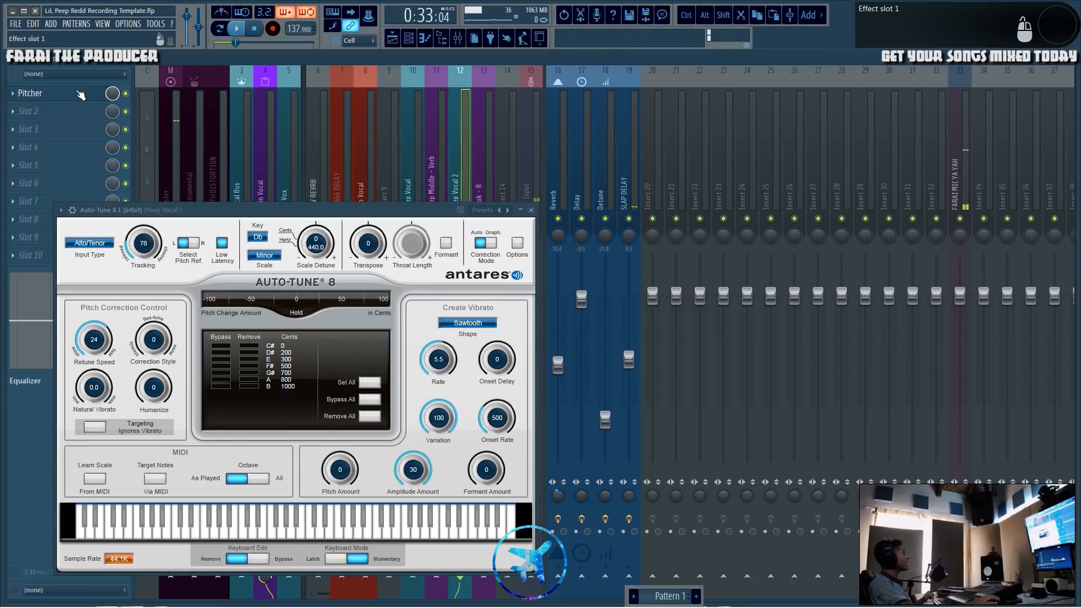
left_click(34, 93)
left_click_drag(214, 131, 688, 211)
- Compare the Auto-Tune and Pitcher settings, then close both plugin windows and select the Peep Vocal channel
left_click(419, 136)
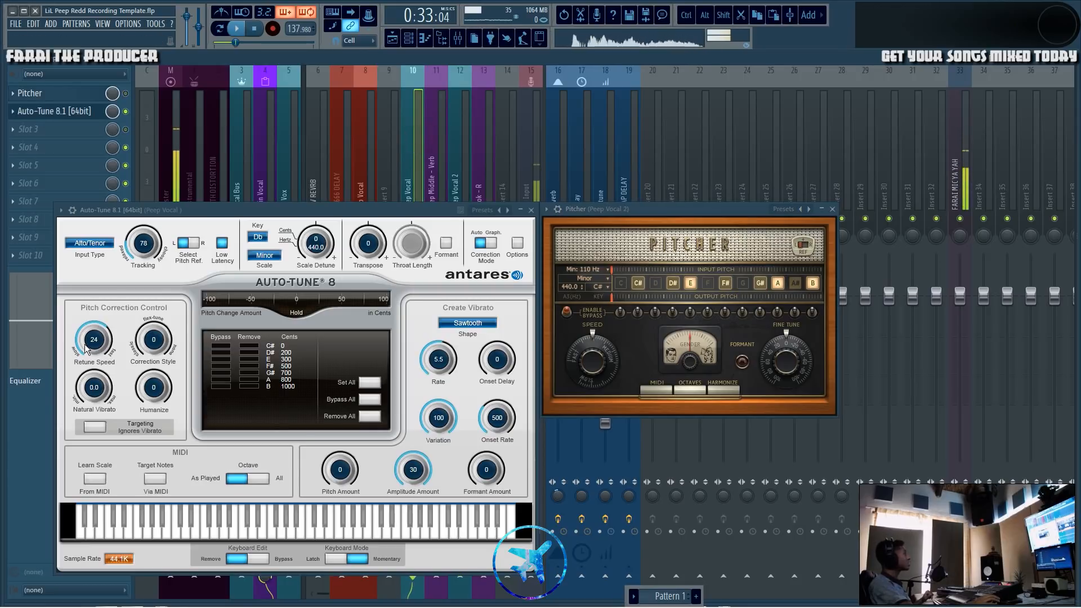
left_click_drag(228, 210, 228, 186)
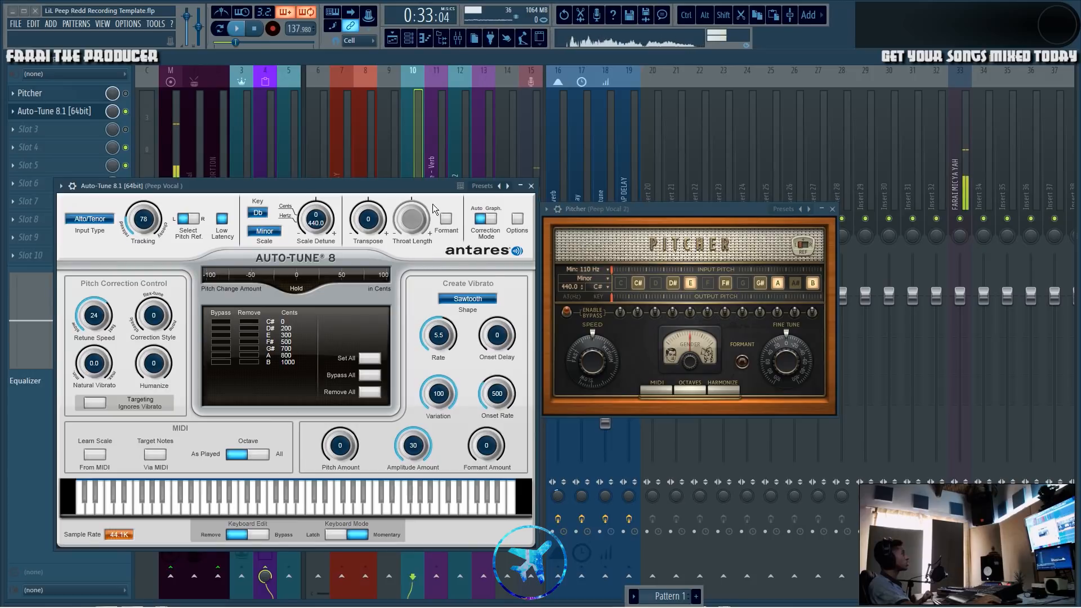
left_click_drag(667, 209, 657, 184)
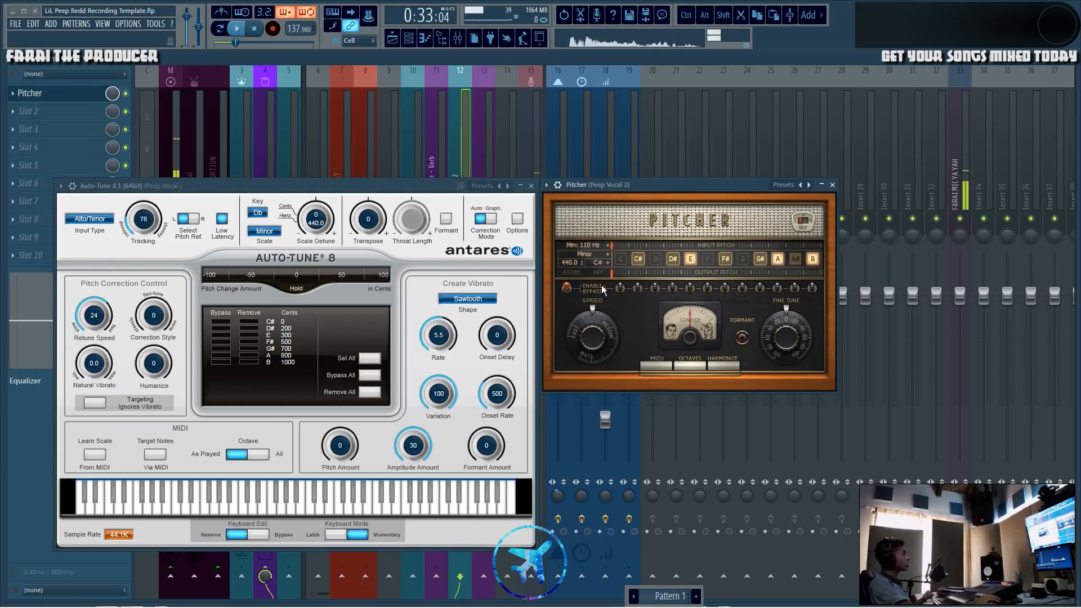
left_click(833, 186)
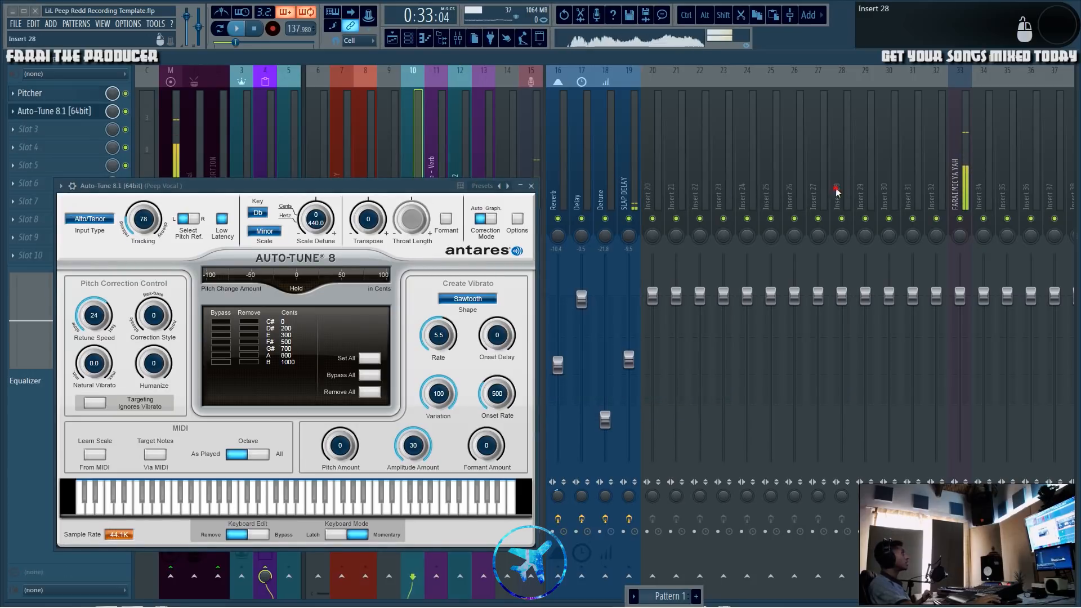
left_click(532, 186)
left_click(409, 171)
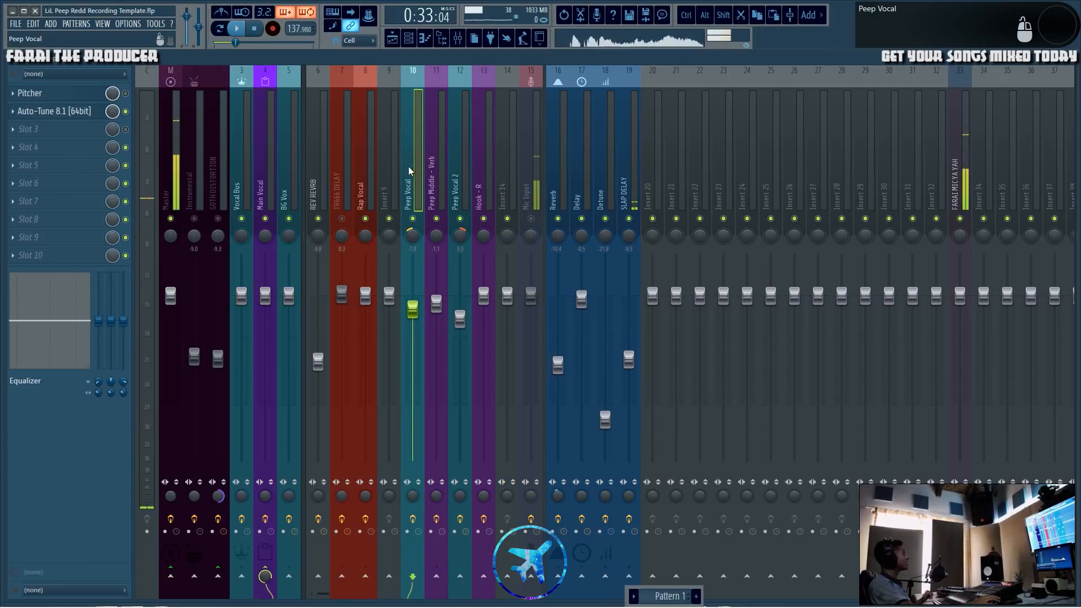
- Select the Main Vocal channel and open Rode NT1 Emulation, positioning its window over the mixer channels
left_click(456, 179)
left_click(412, 179)
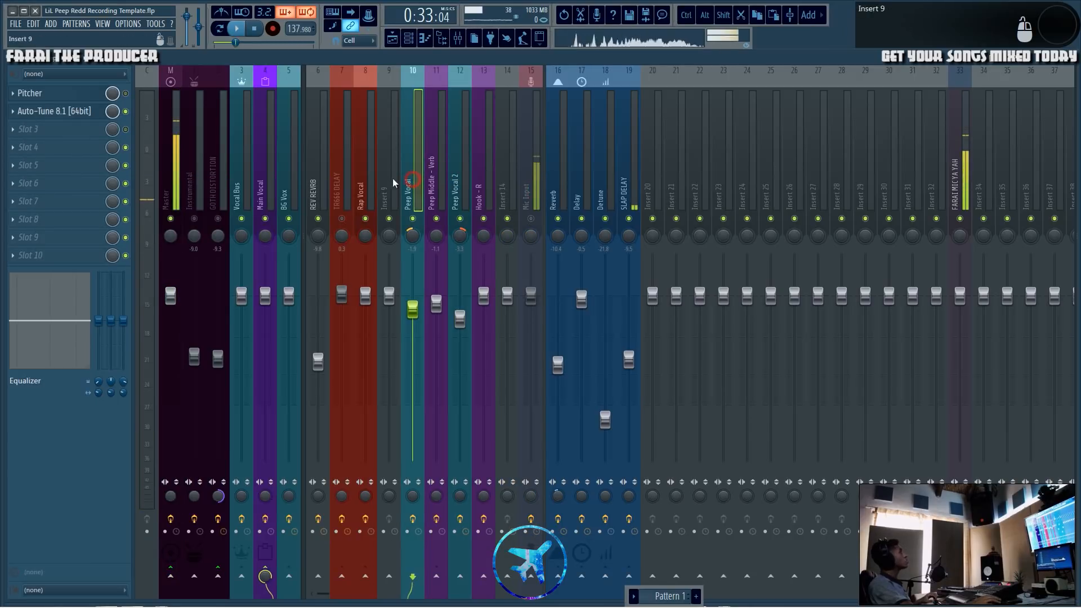
left_click(260, 189)
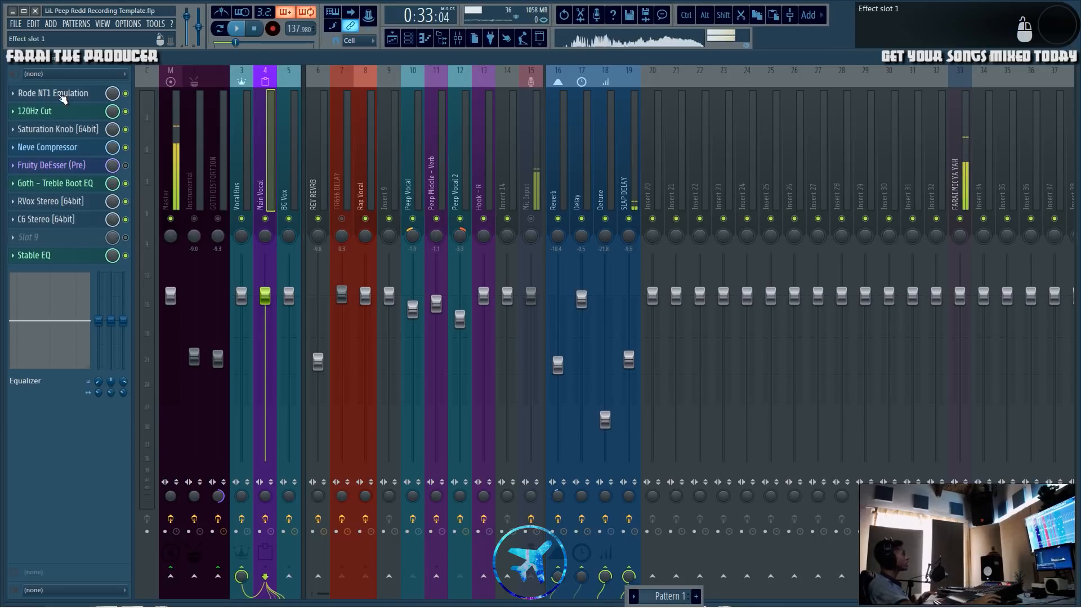
left_click(63, 98)
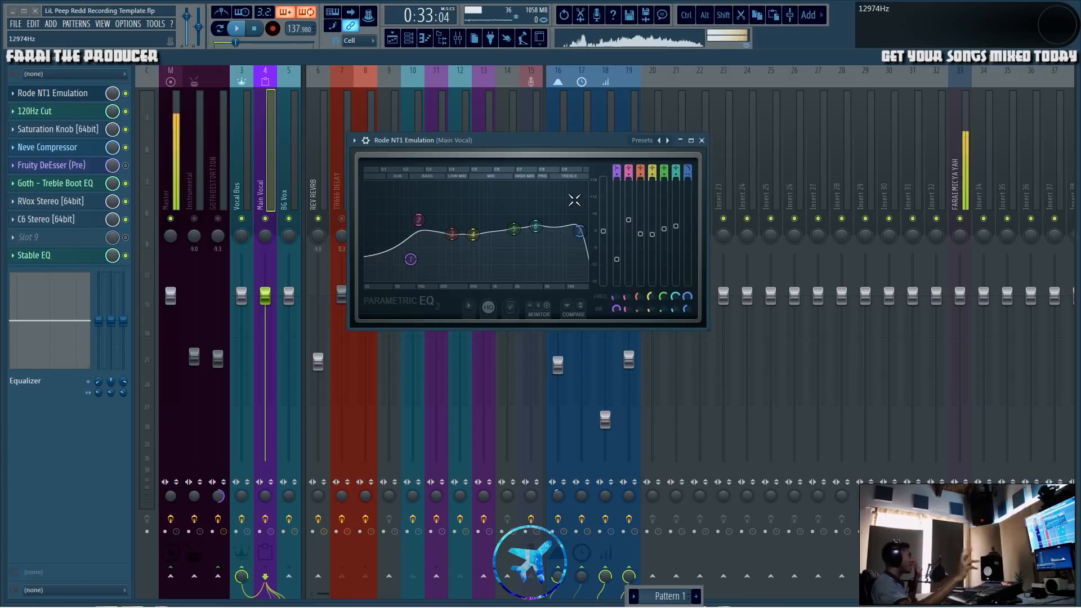
left_click_drag(565, 156, 583, 299)
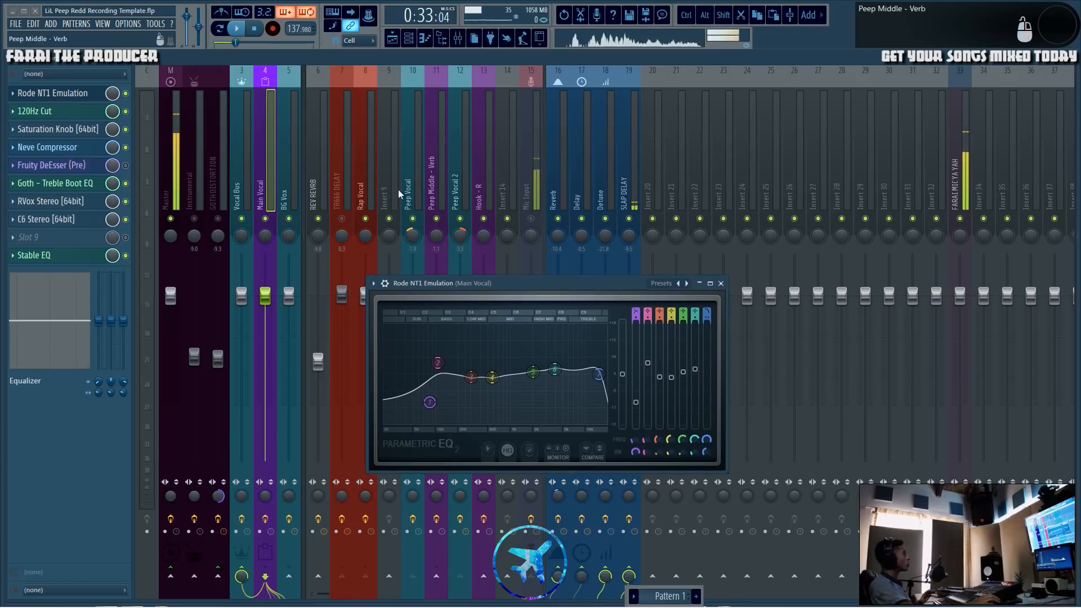
left_click_drag(417, 284, 408, 153)
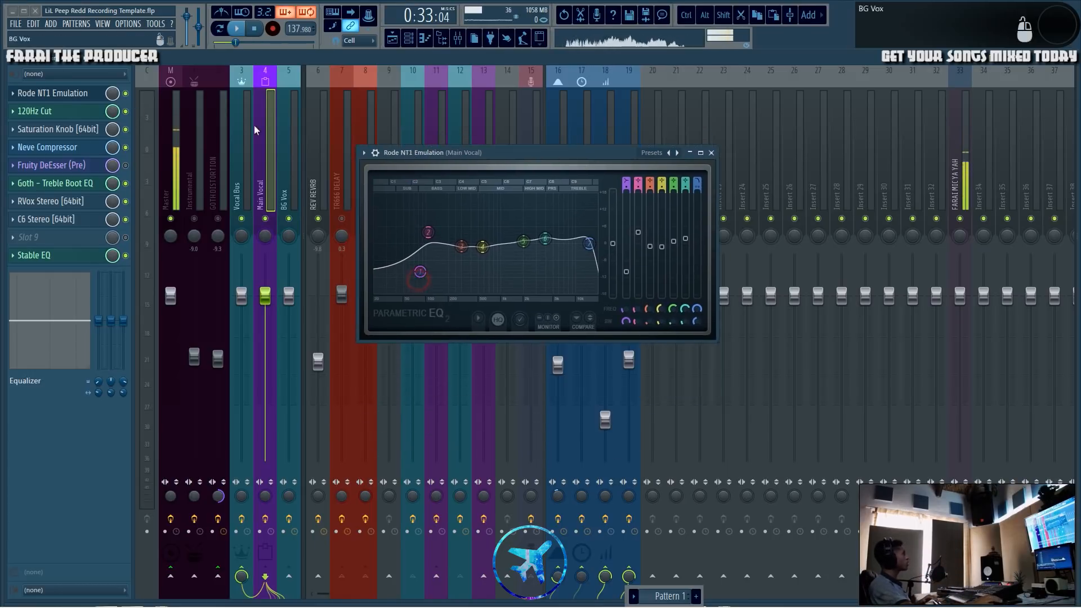
- Open Main Vocal's 120Hz Cut and Saturation Knob, arranging them below and beside the Rode NT1 Emulation window
left_click(35, 111)
left_click_drag(565, 239, 473, 361)
left_click(53, 129)
left_click_drag(703, 237, 802, 152)
left_click(512, 153)
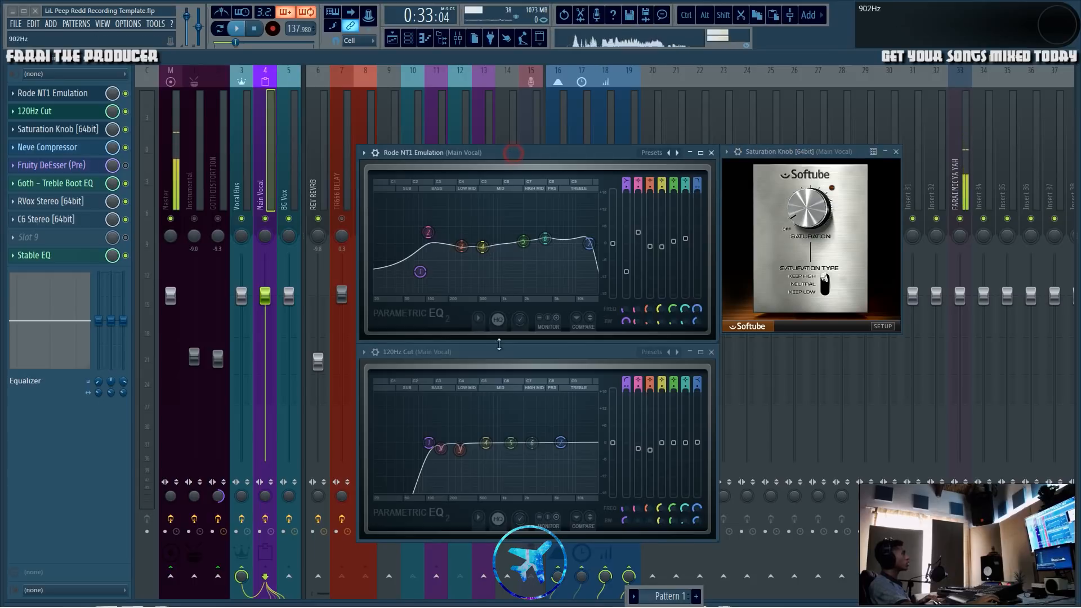
left_click(776, 195)
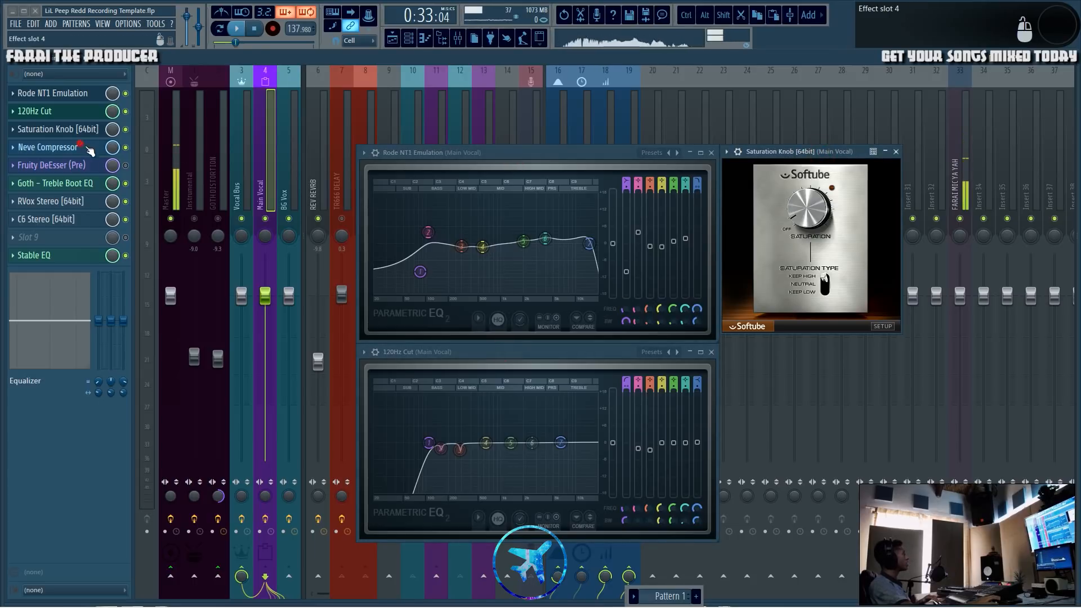
- Open Neve Compressor below the Saturation Knob window and review the first four Main Vocal effects together
left_click(89, 151)
left_click_drag(606, 302, 872, 348)
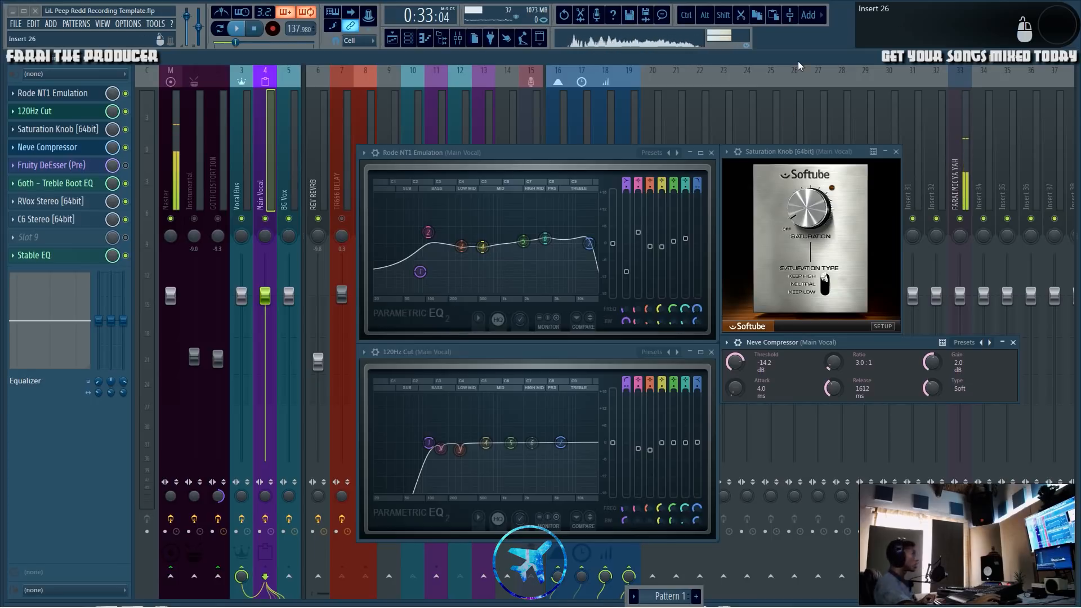
left_click(590, 150)
left_click(791, 150)
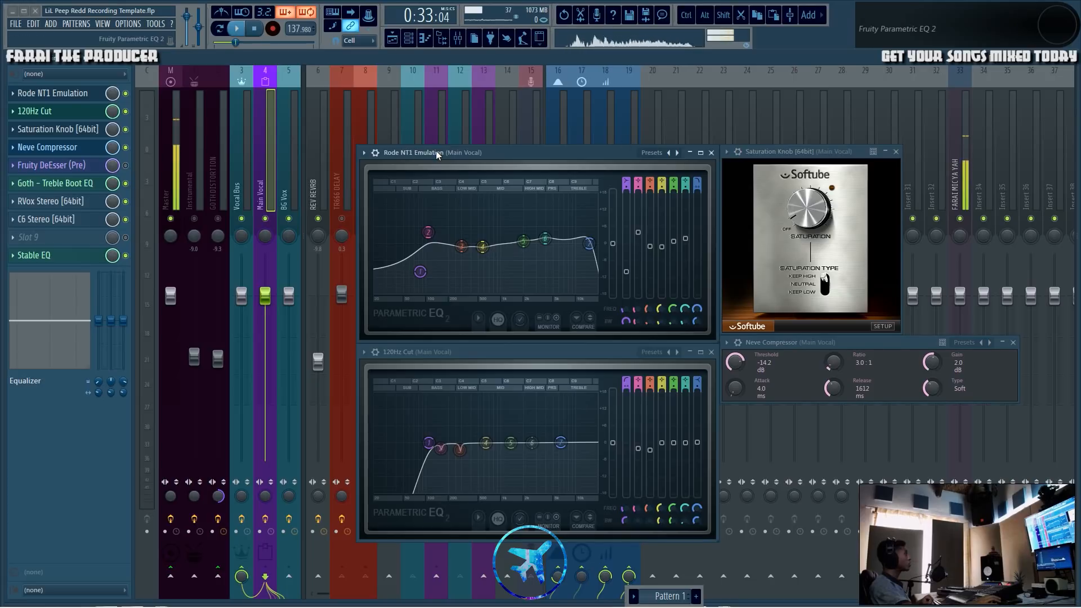
- Play the playlist from bar 16 and watch the Main Vocal effects and mixer levels, then stop playback
left_click(391, 39)
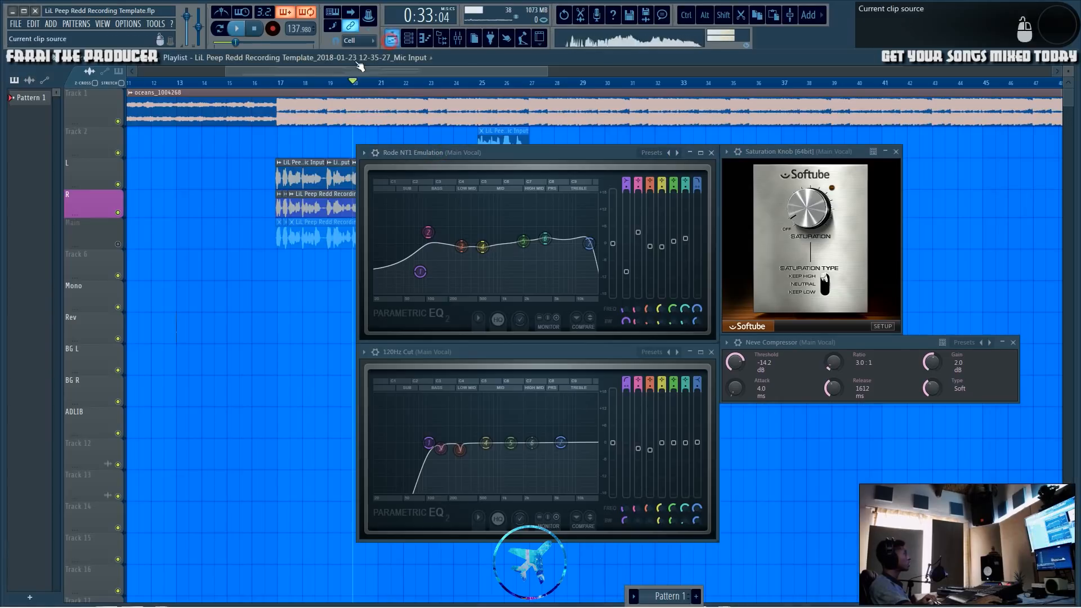
left_click_drag(280, 83, 268, 83)
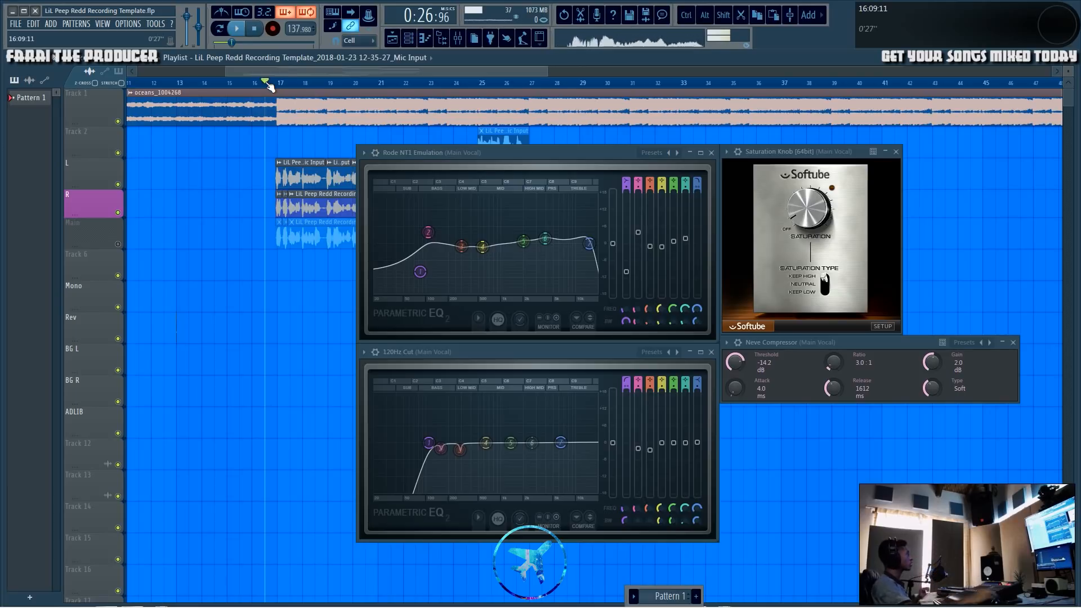
key("space")
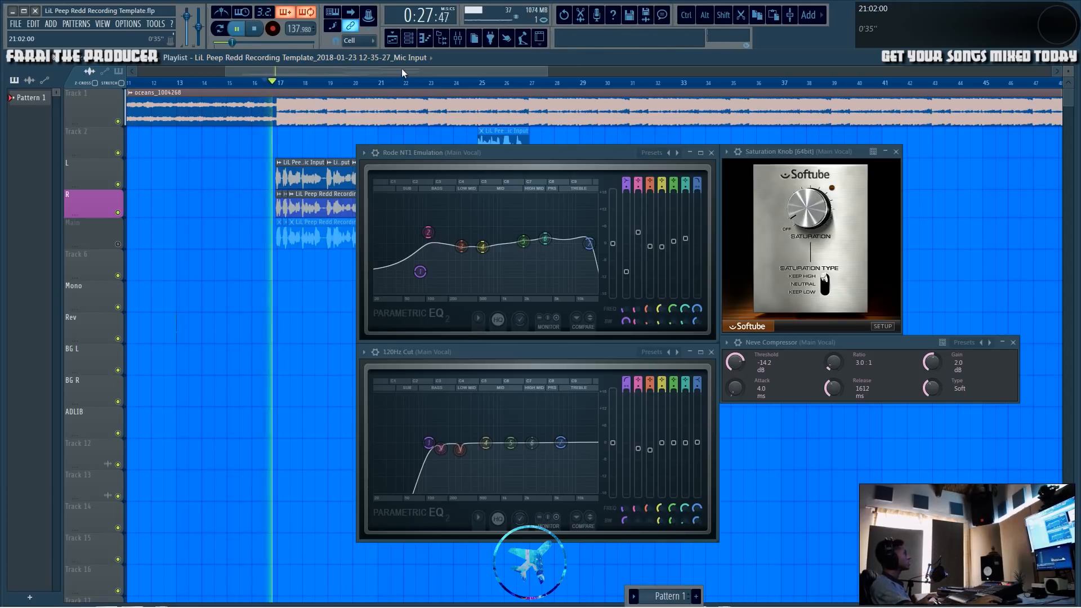
left_click(459, 41)
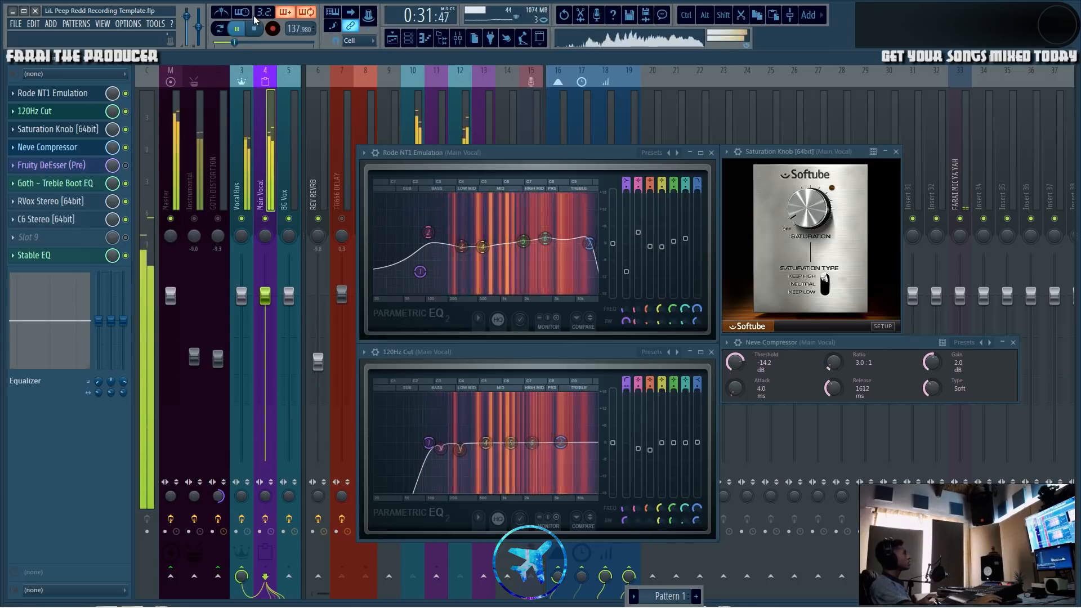
key("space")
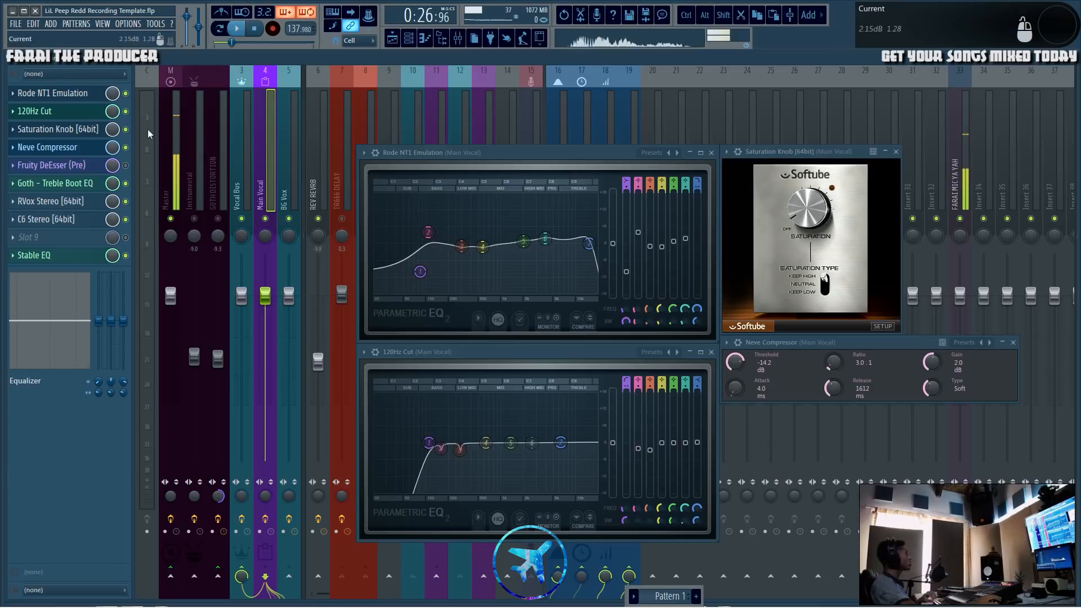
- Compare the vocal with Rode NT1 Emulation bypassed and enabled during playback, leaving it enabled and stopping playback
left_click(126, 95)
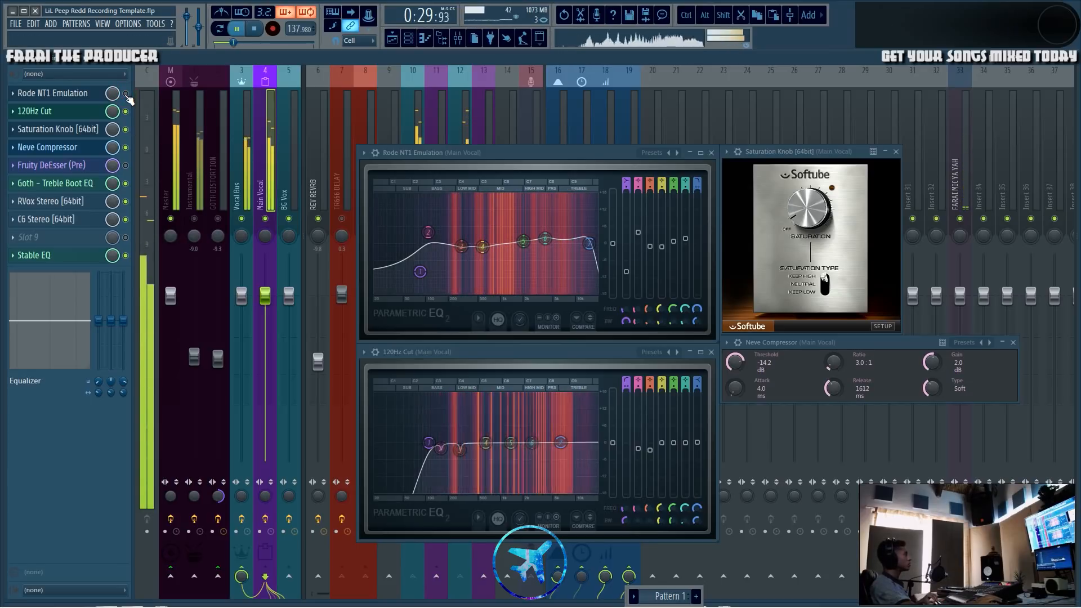
left_click(126, 95)
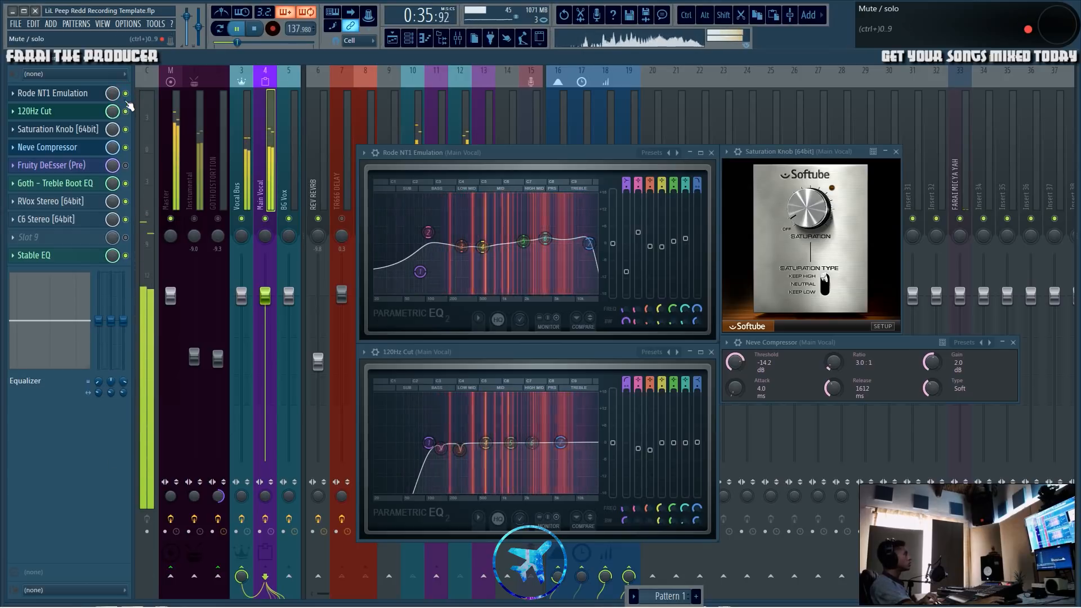
left_click(126, 94)
key("space")
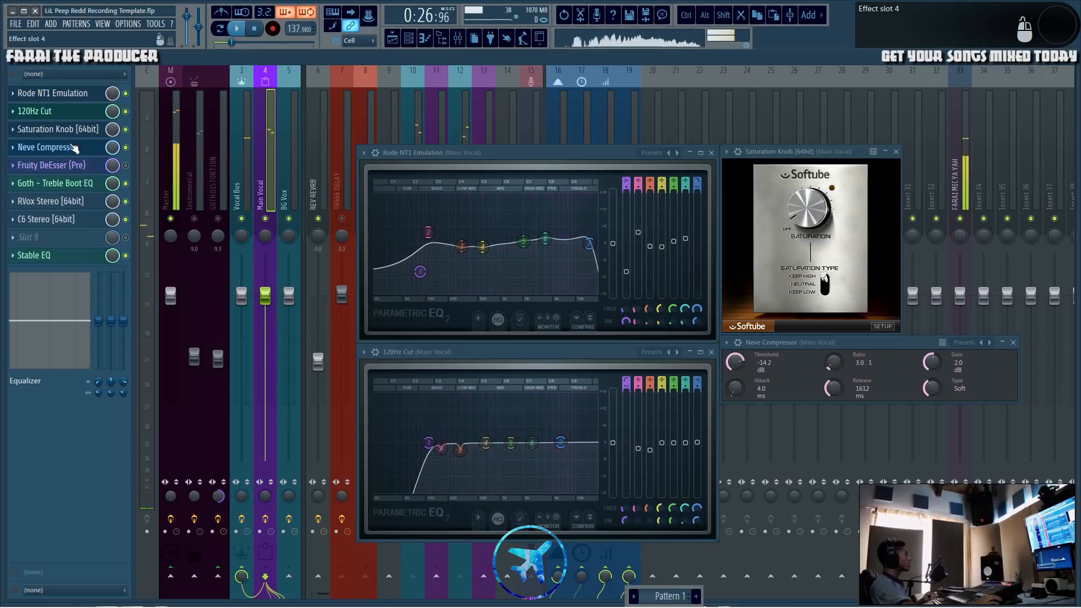
- Close and reopen 120Hz Cut and Neve Compressor to examine their settings on Main Vocal
left_click(50, 116)
left_click(51, 116)
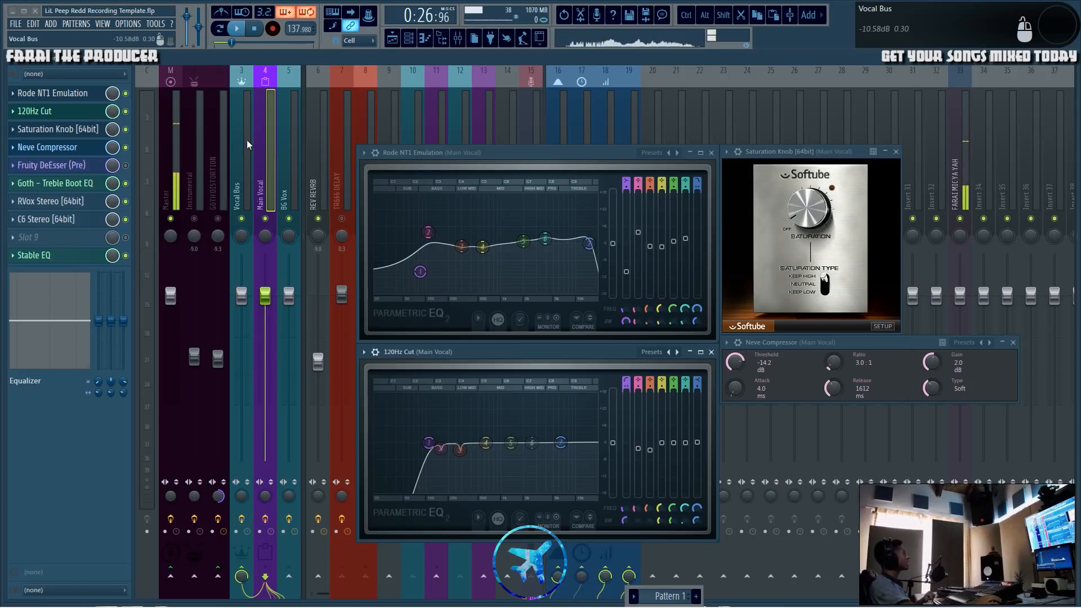
left_click(44, 149)
left_click(43, 148)
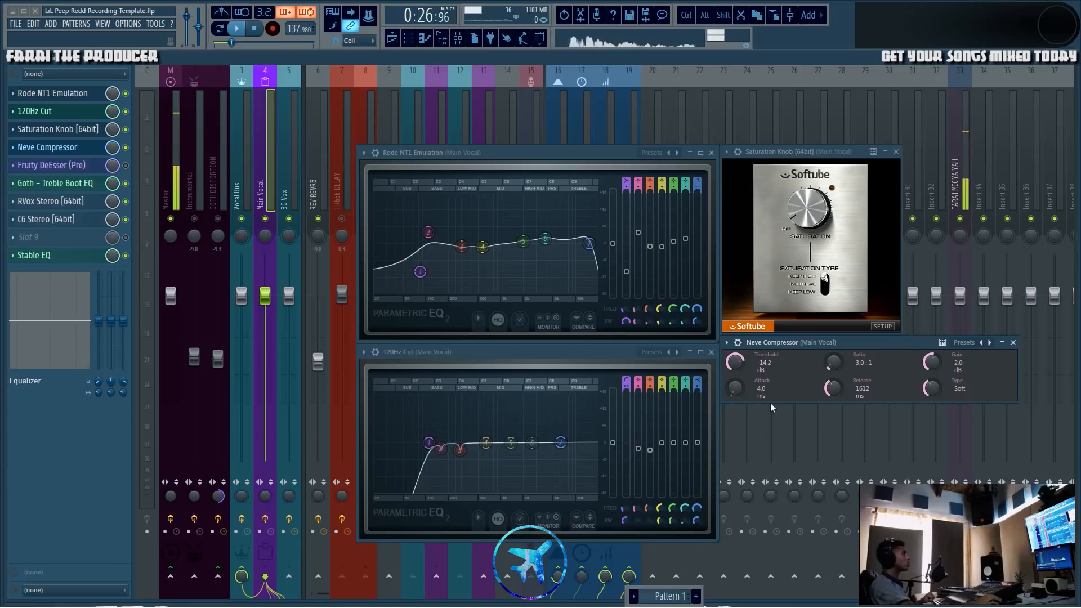
left_click(840, 345)
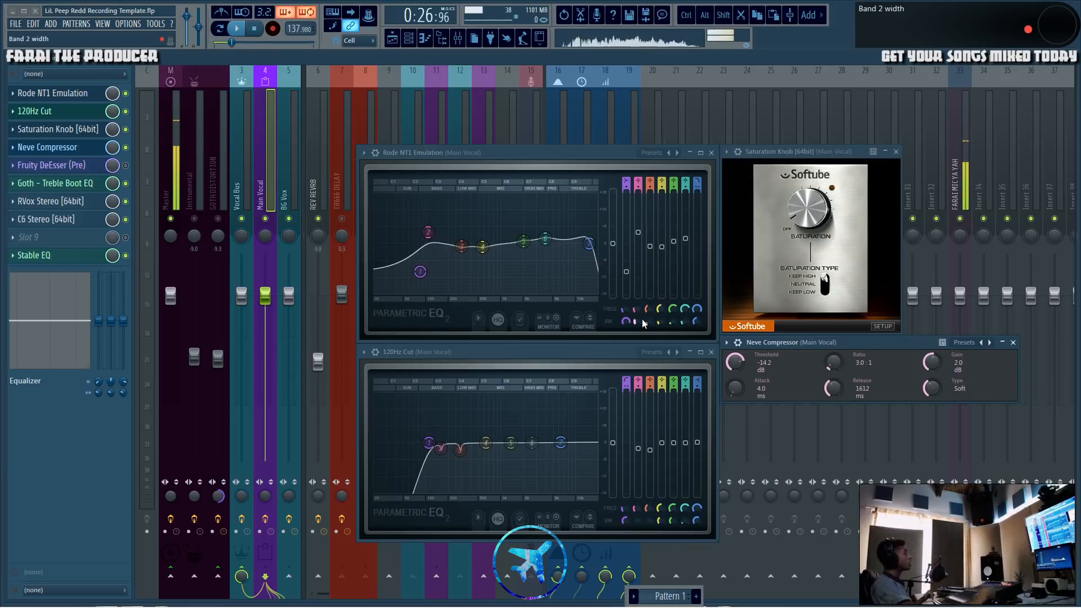
- Look over the vocal tracks in the playlist and return to the mixer
left_click(393, 38)
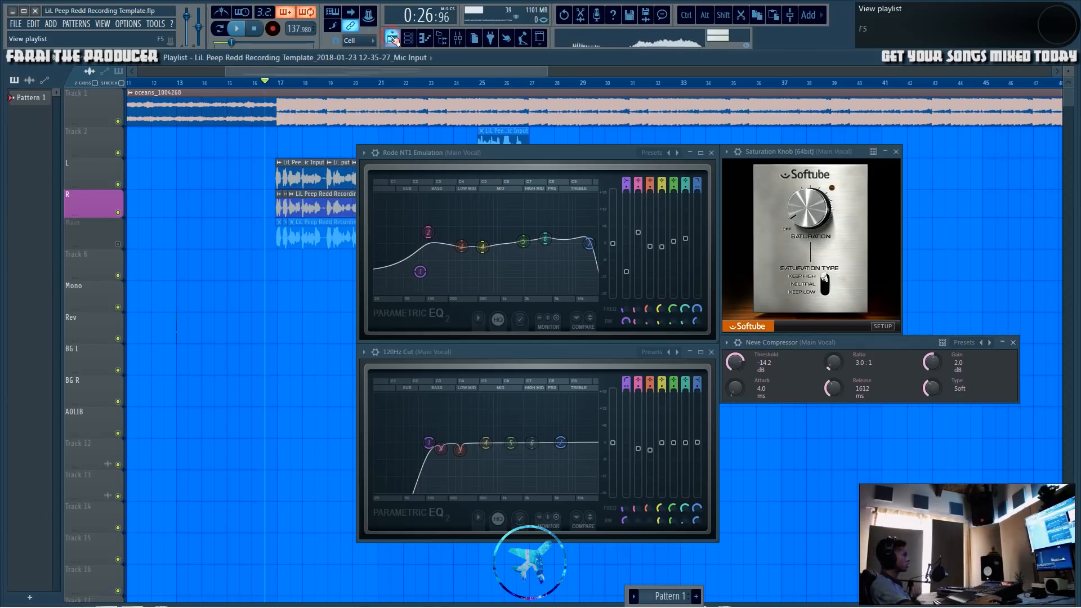
left_click_drag(88, 187, 23, 185)
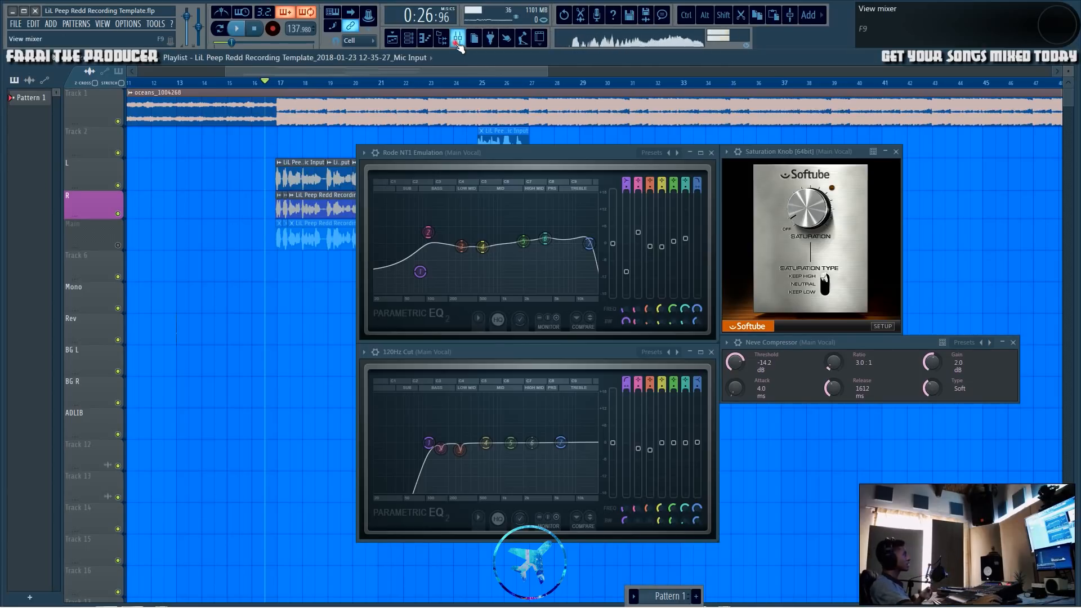
left_click(458, 44)
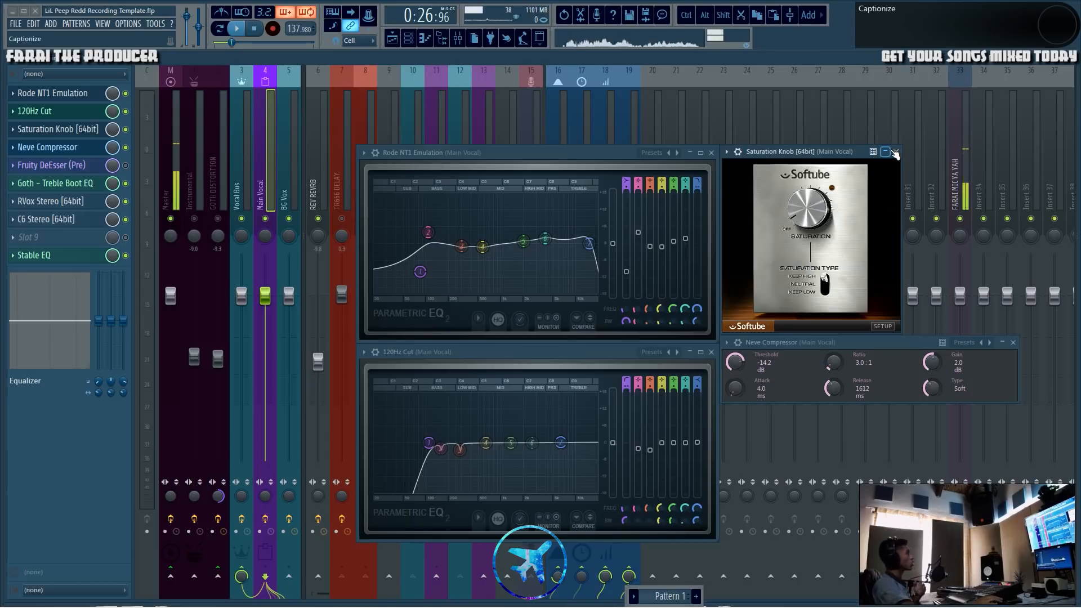
- Close the Rode NT1 Emulation, 120Hz Cut, Saturation Knob and Neve Compressor windows
left_click(712, 153)
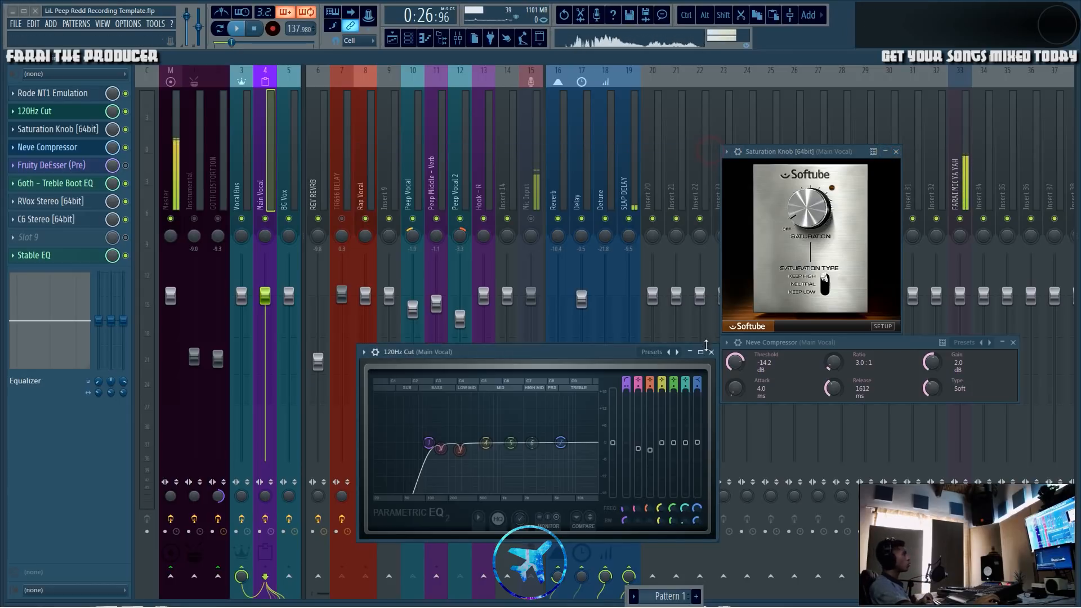
left_click(711, 352)
left_click(896, 152)
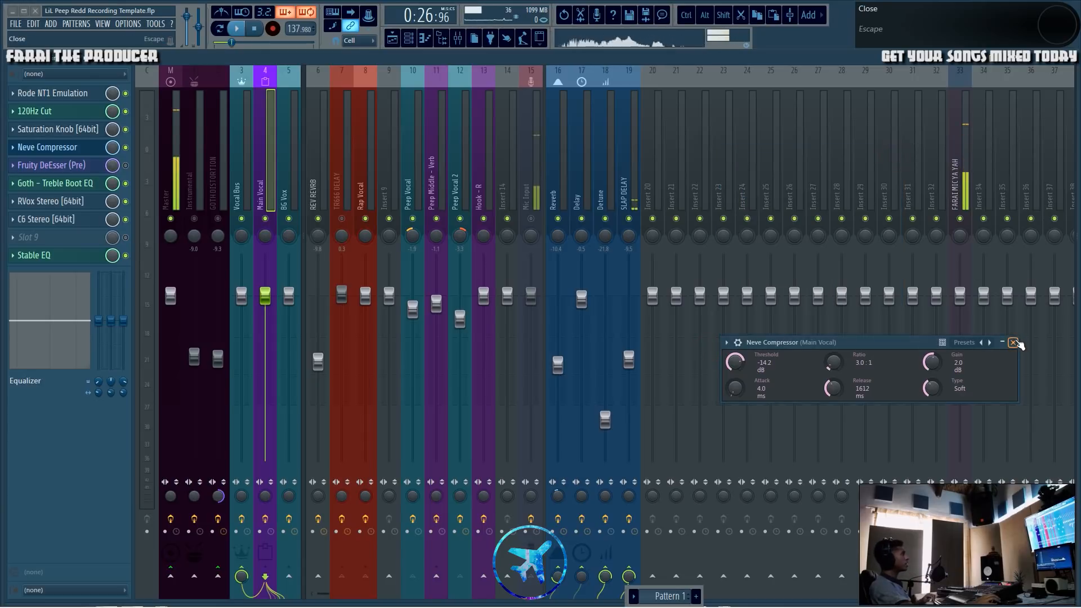
left_click(1013, 343)
- Open Fruity DeEsser (Pre) on Main Vocal, check the Vocal Bus effects chain, and close the de-esser window
left_click(56, 169)
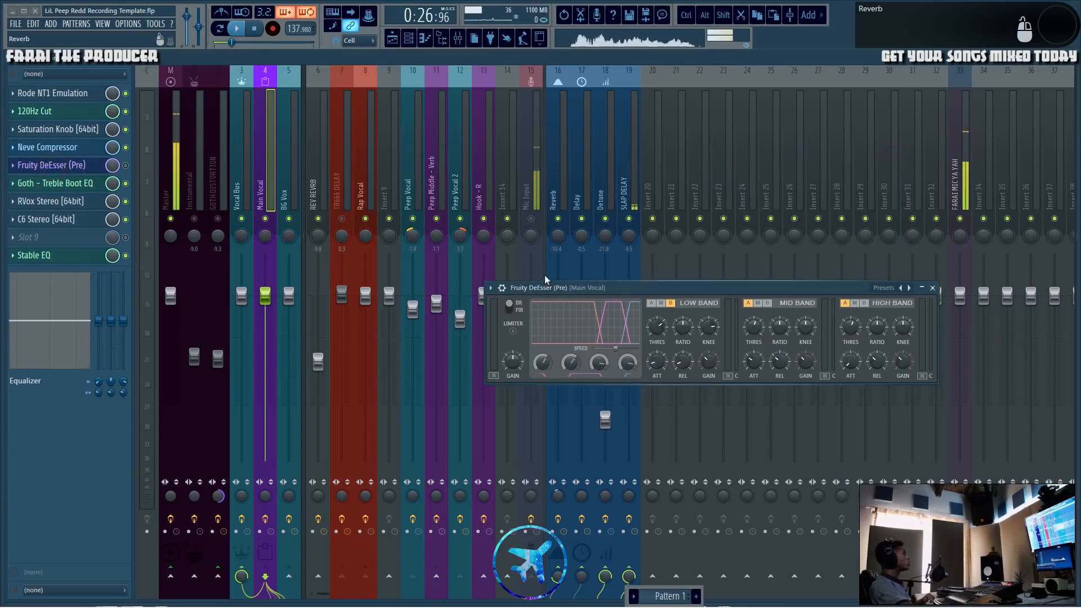
left_click_drag(557, 290, 525, 233)
left_click(243, 169)
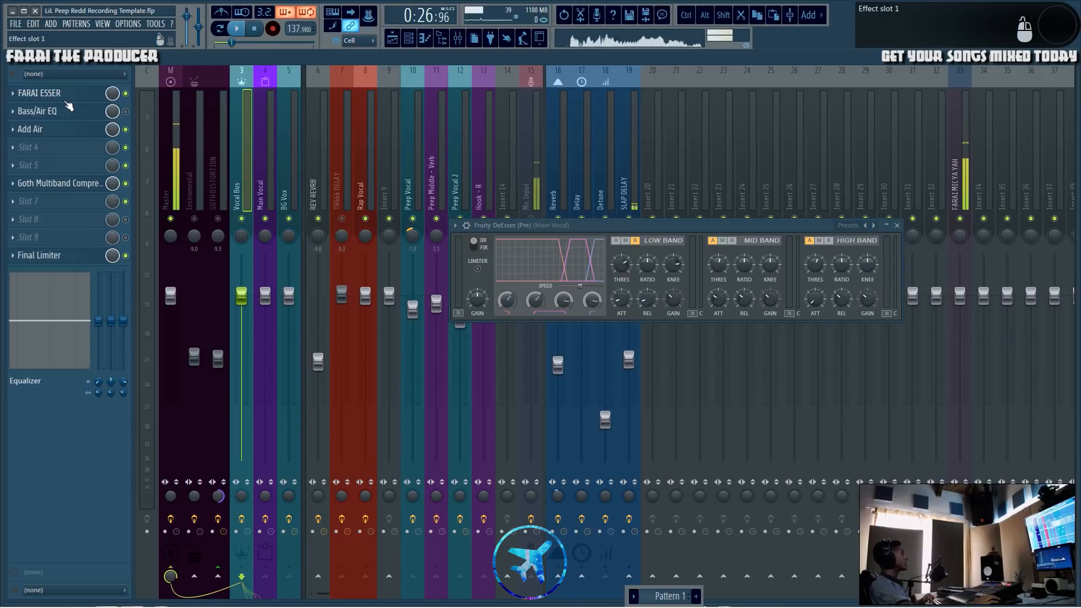
left_click(897, 225)
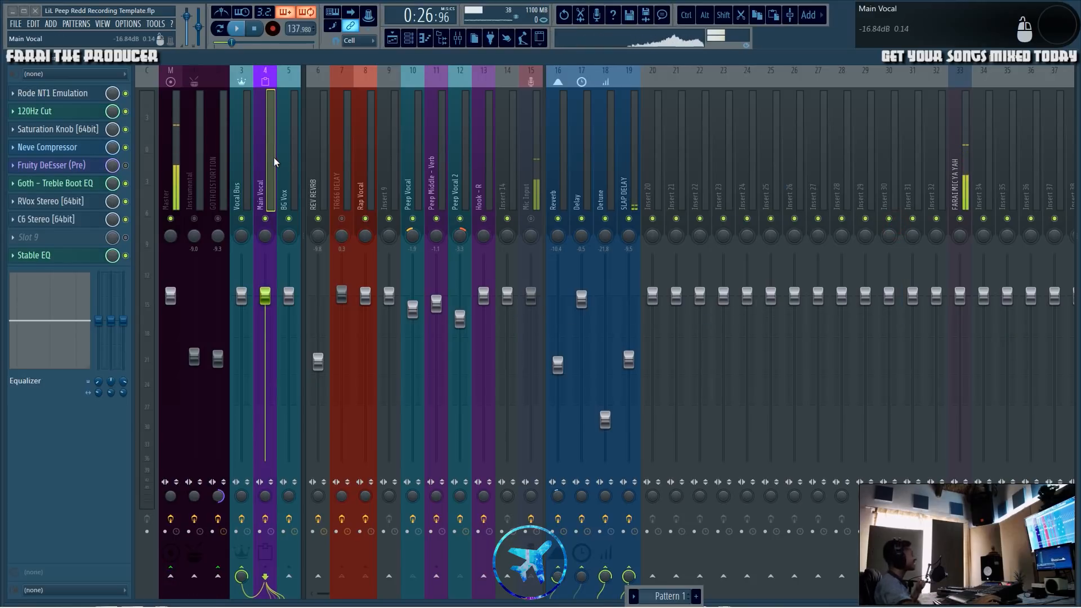
- Open Main Vocal's treble EQ beside the effects list and rename it Goth - Treble Boost EQ
left_click(84, 189)
left_click_drag(839, 163, 720, 182)
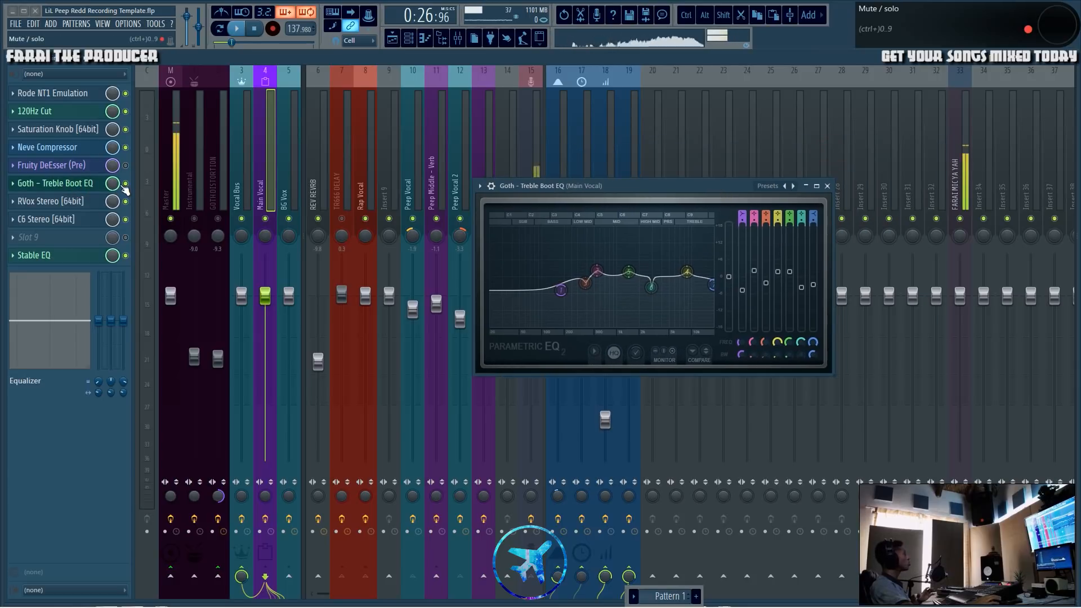
right_click(91, 188)
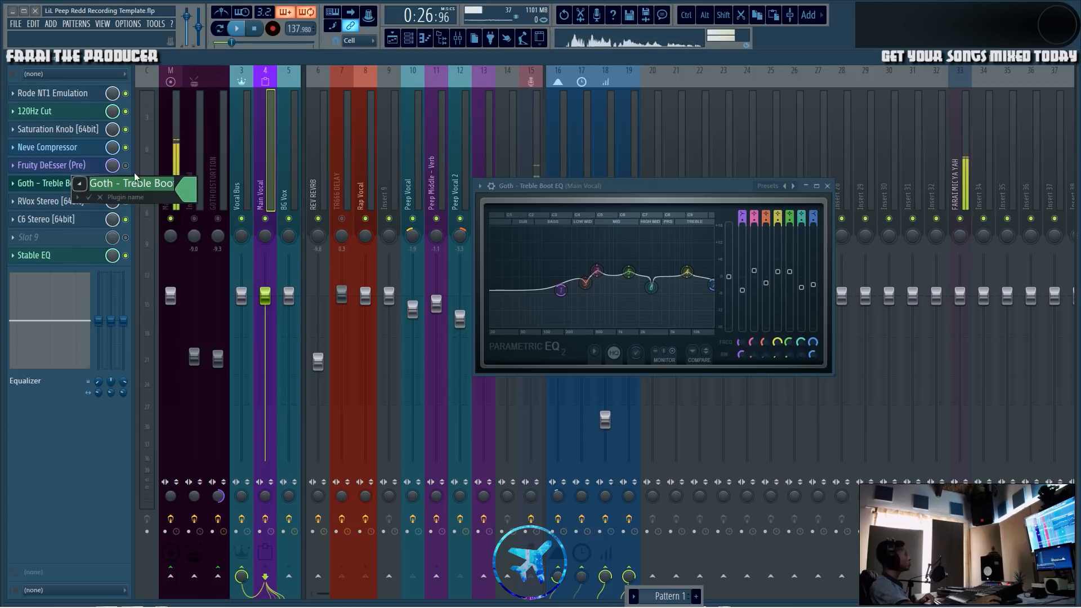
left_click_drag(173, 186, 141, 186)
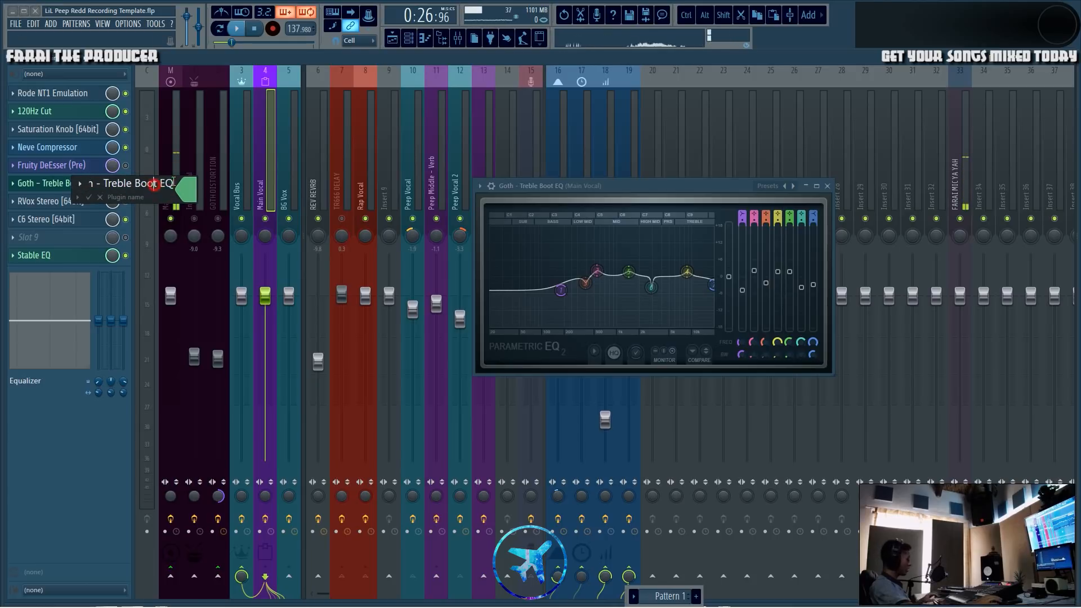
key("Return")
- Play the vocals while toggling Goth - Treble Boost EQ and unmute the Instrumental channel, then stop playback
key("space")
left_click(126, 183)
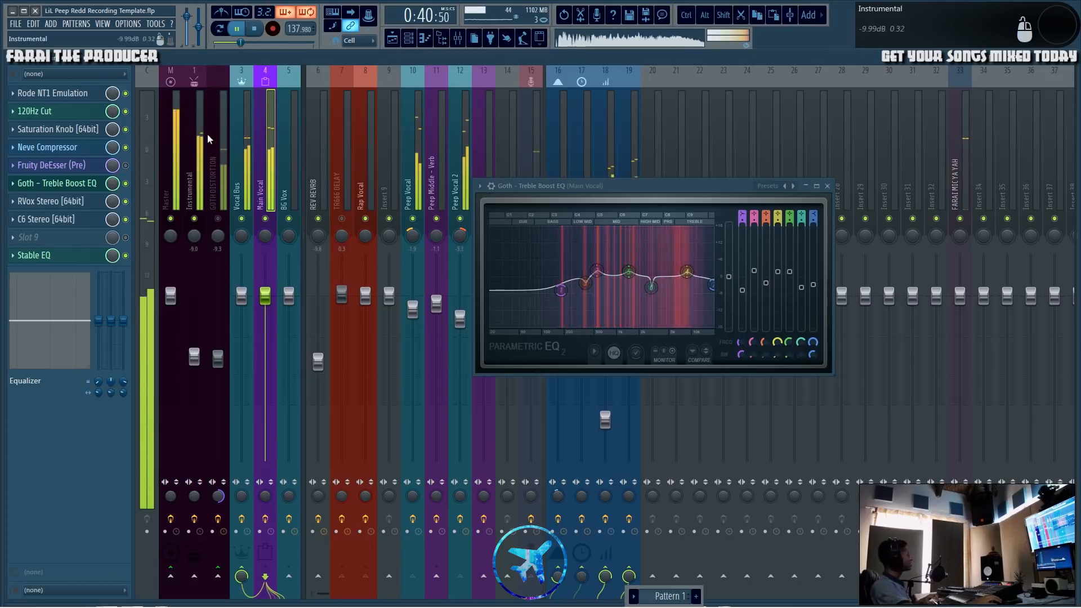
key("space")
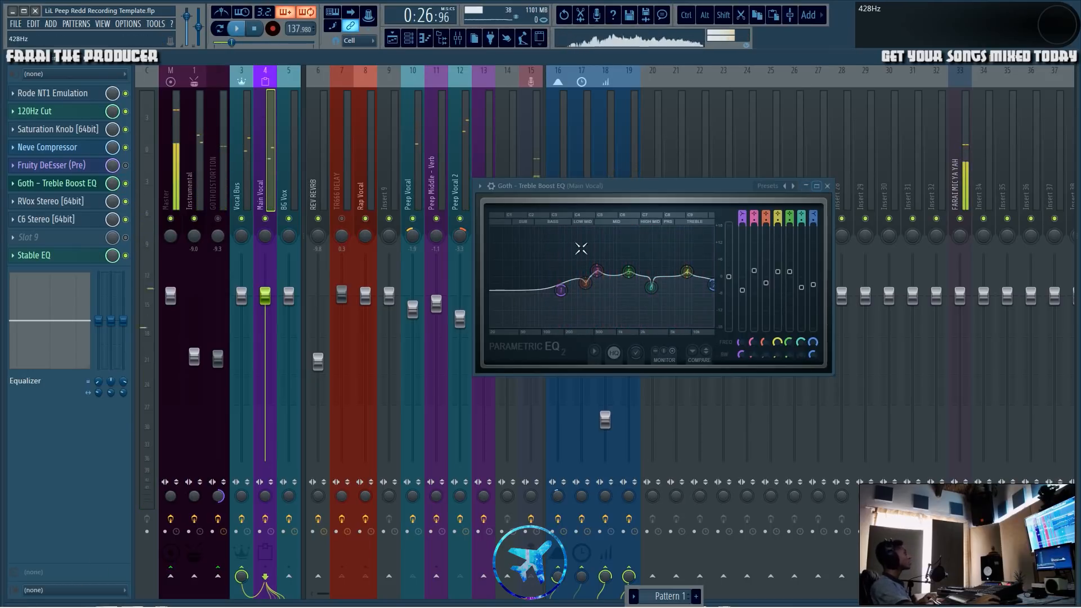
- Reopen Rode NT1 Emulation to review its EQ curve and close it again
left_click(51, 96)
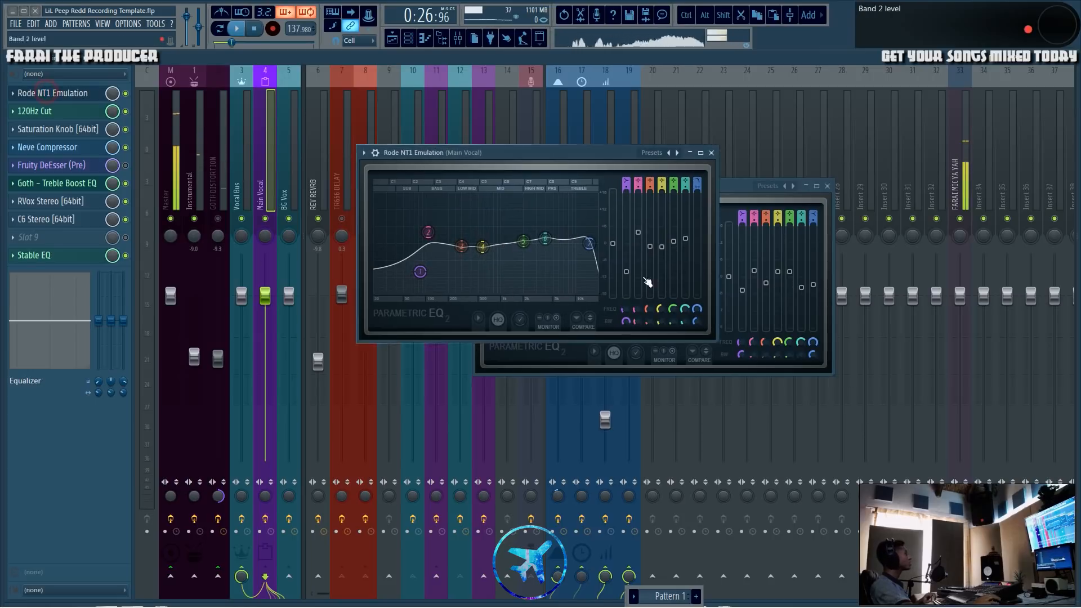
left_click(711, 151)
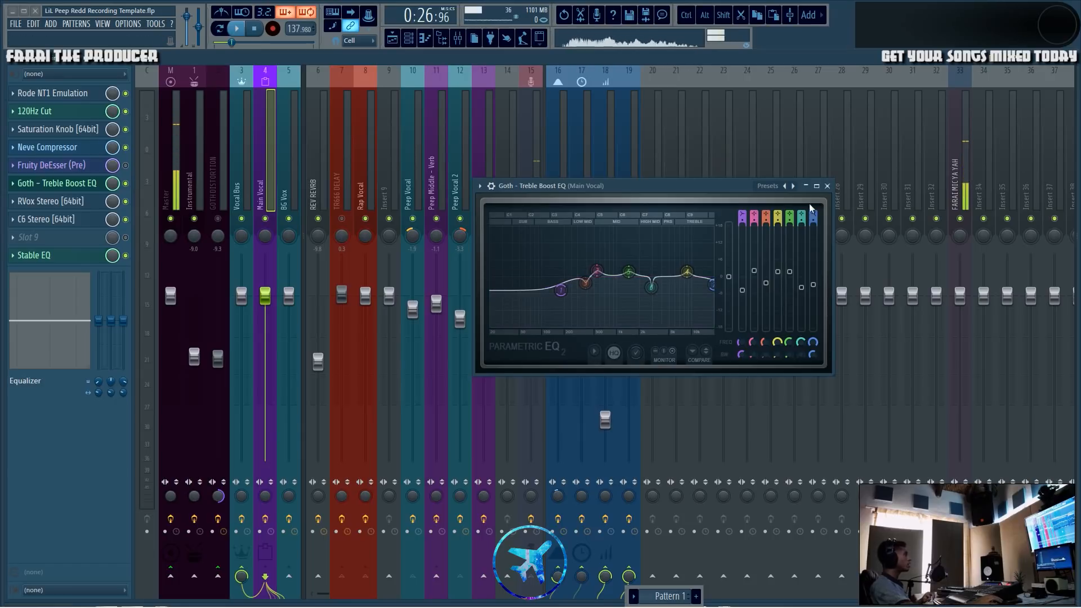
- Close Goth - Treble Boost EQ and open Main Vocal's RVox Stereo and C6 Stereo side by side for review
left_click(827, 186)
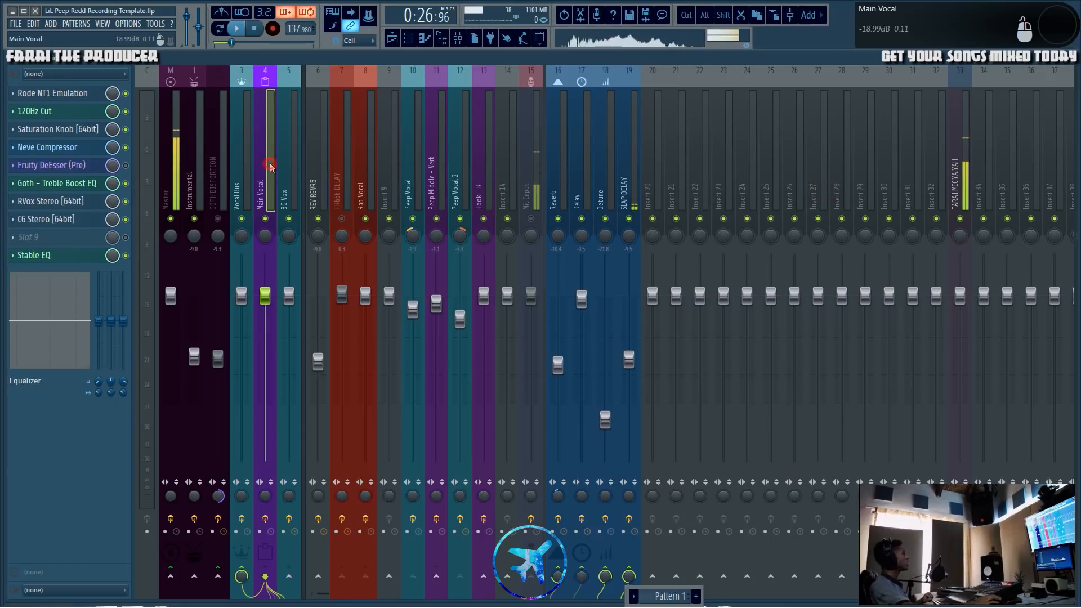
left_click(54, 202)
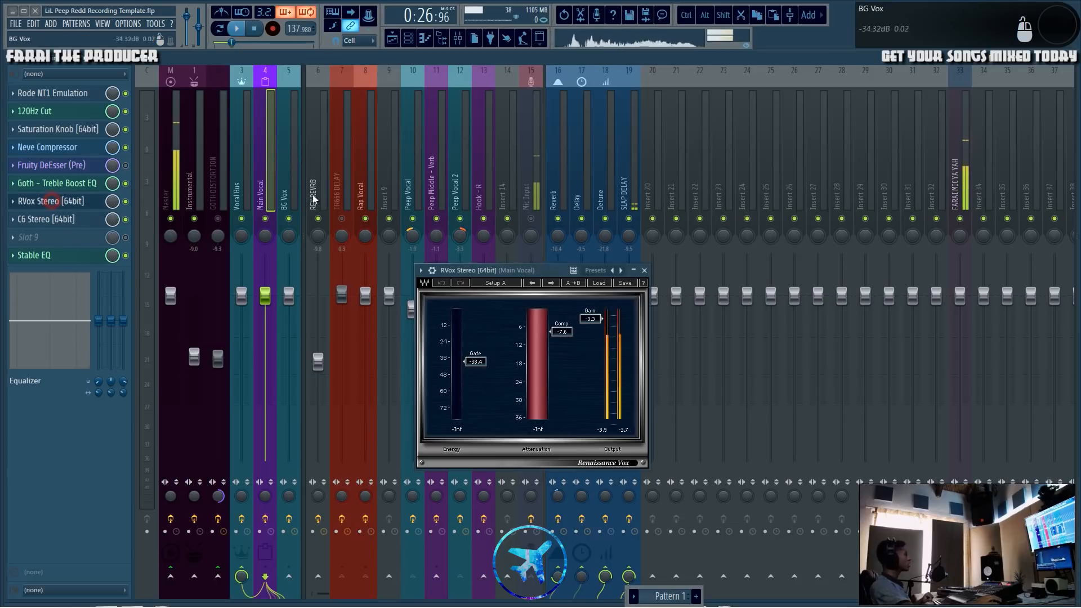
left_click_drag(488, 260, 365, 235)
left_click(54, 219)
left_click_drag(601, 164, 712, 249)
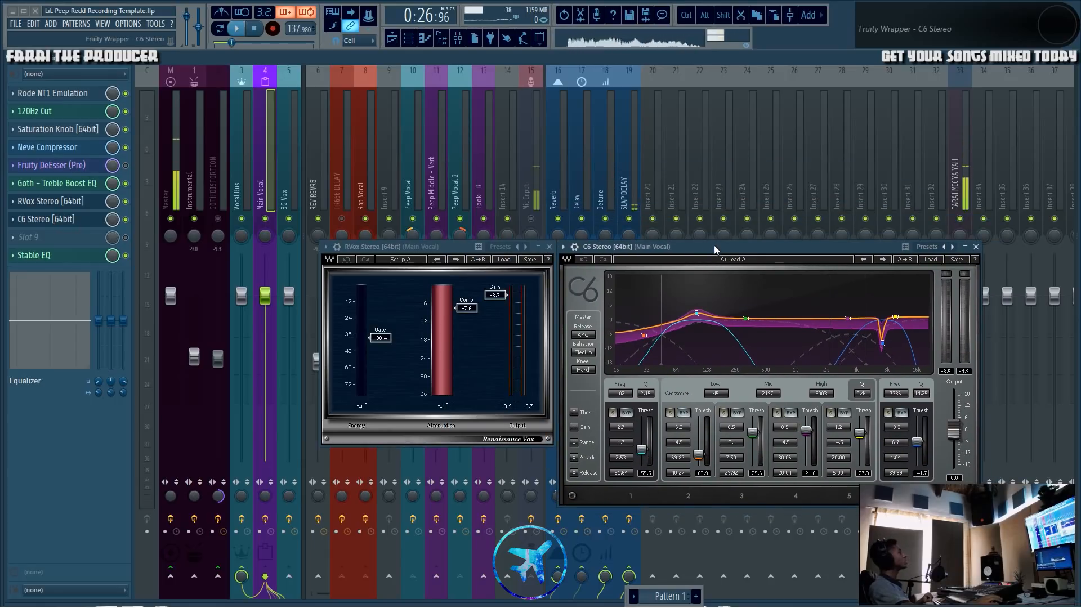
left_click(388, 248)
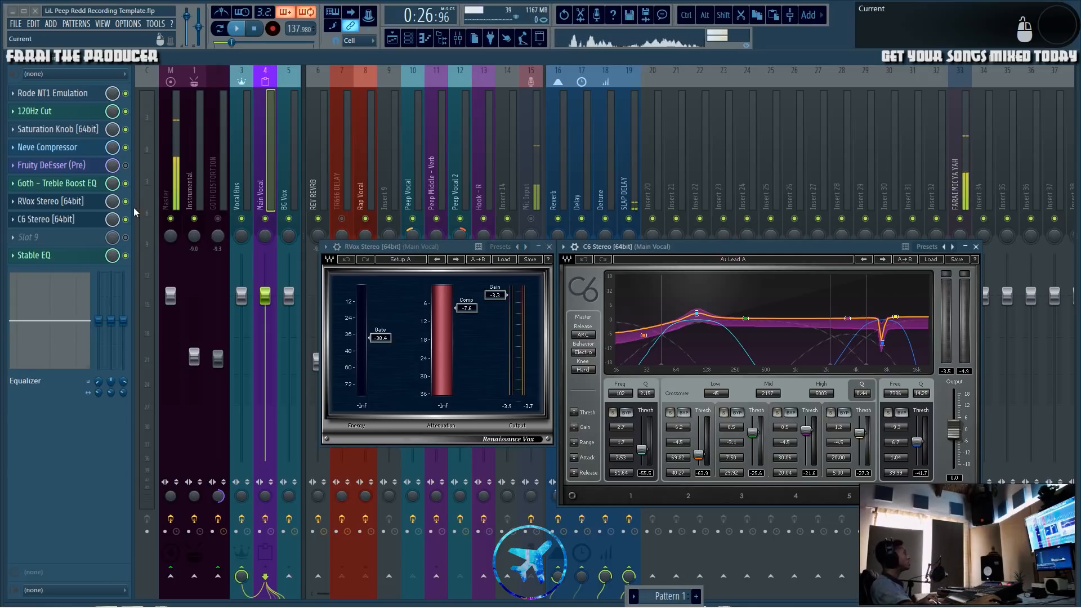
- Play the vocals from about bar 20 while toggling RVox Stereo and C6 Stereo on Main Vocal, then stop playback
left_click(392, 38)
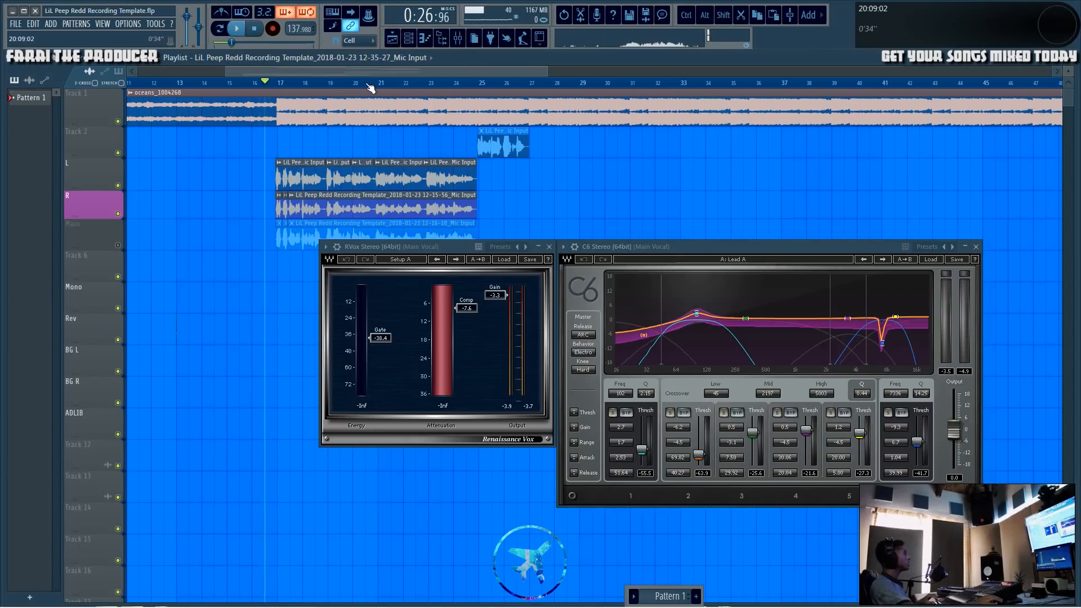
left_click(458, 41)
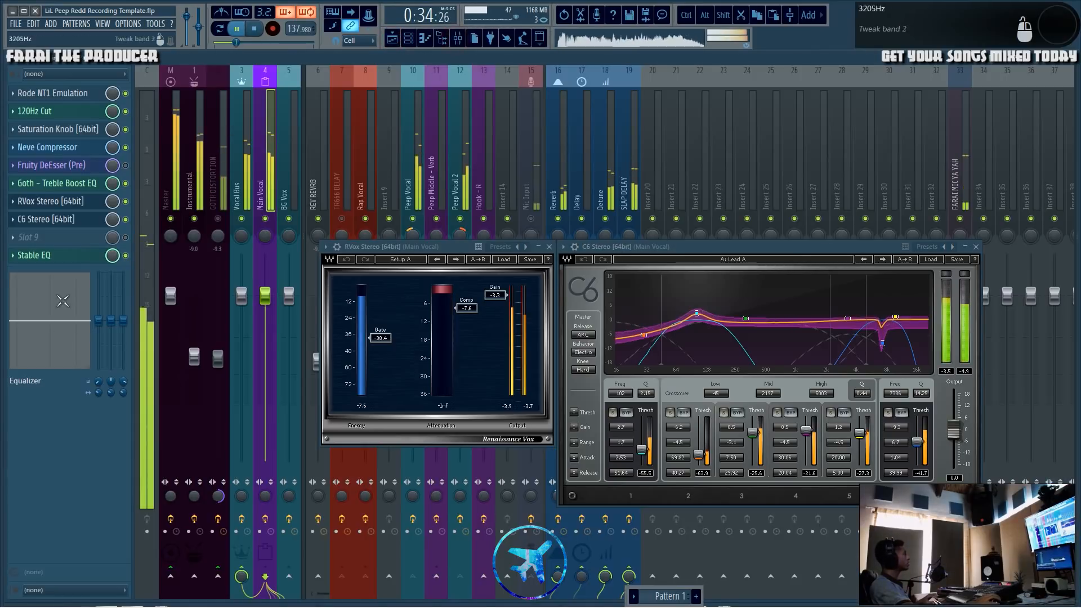
left_click(126, 219)
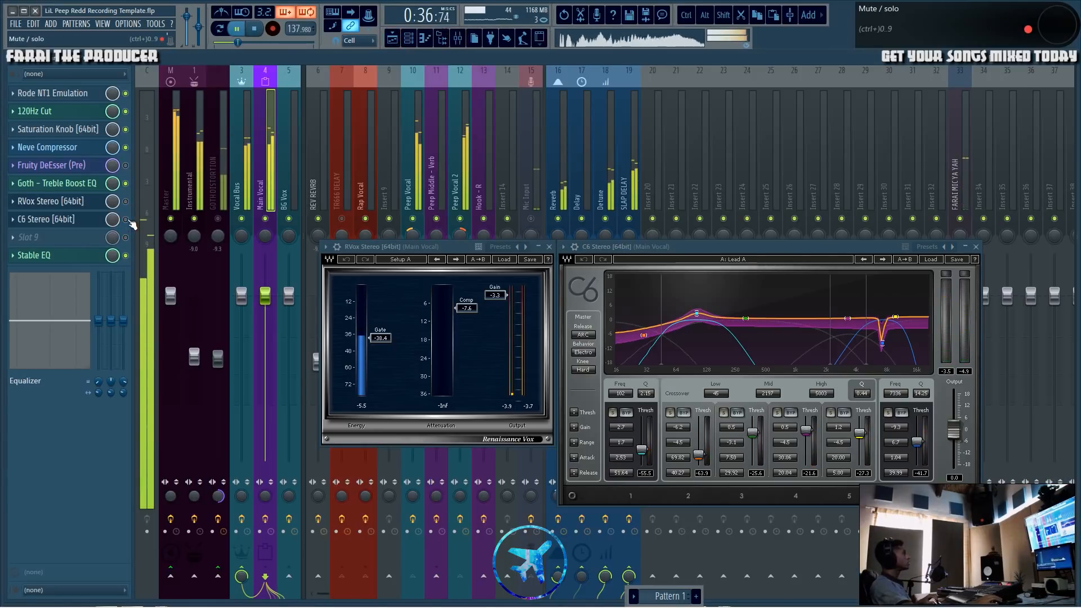
left_click(126, 219)
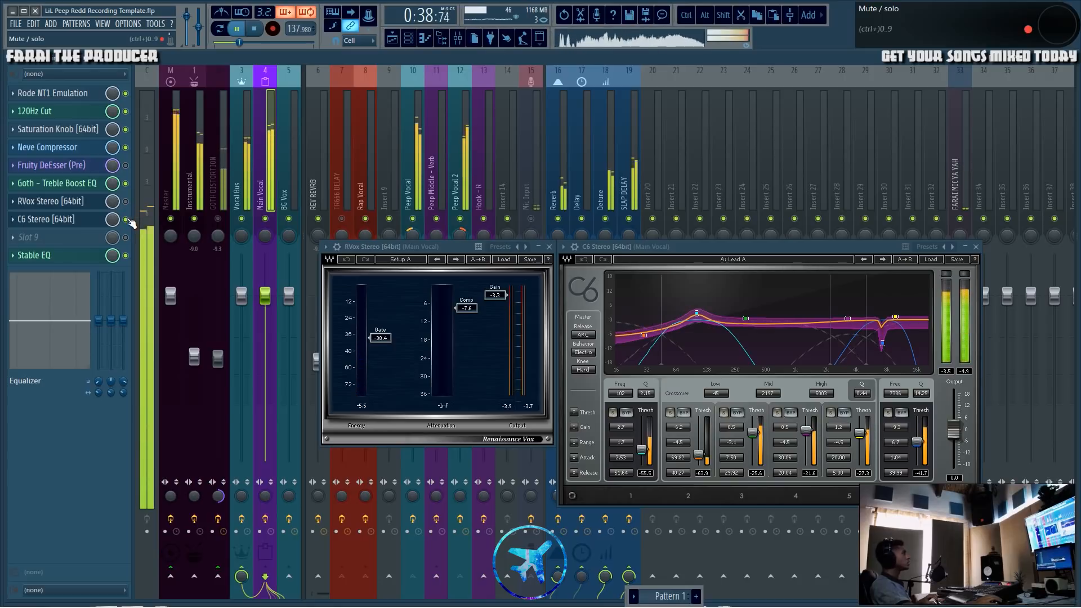
left_click(126, 220)
left_click(126, 202)
key("space")
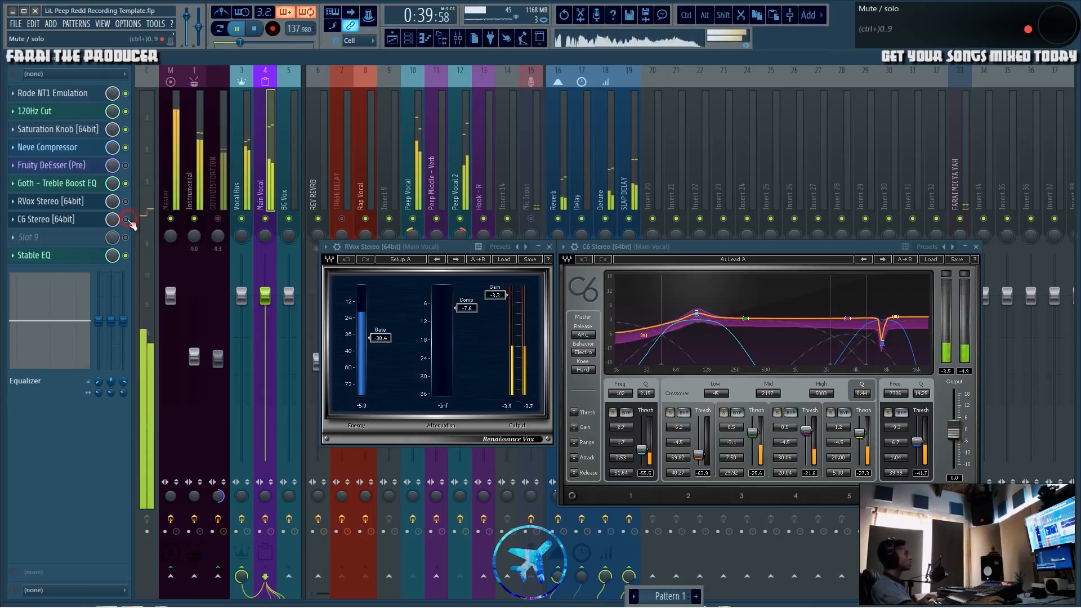
key("space")
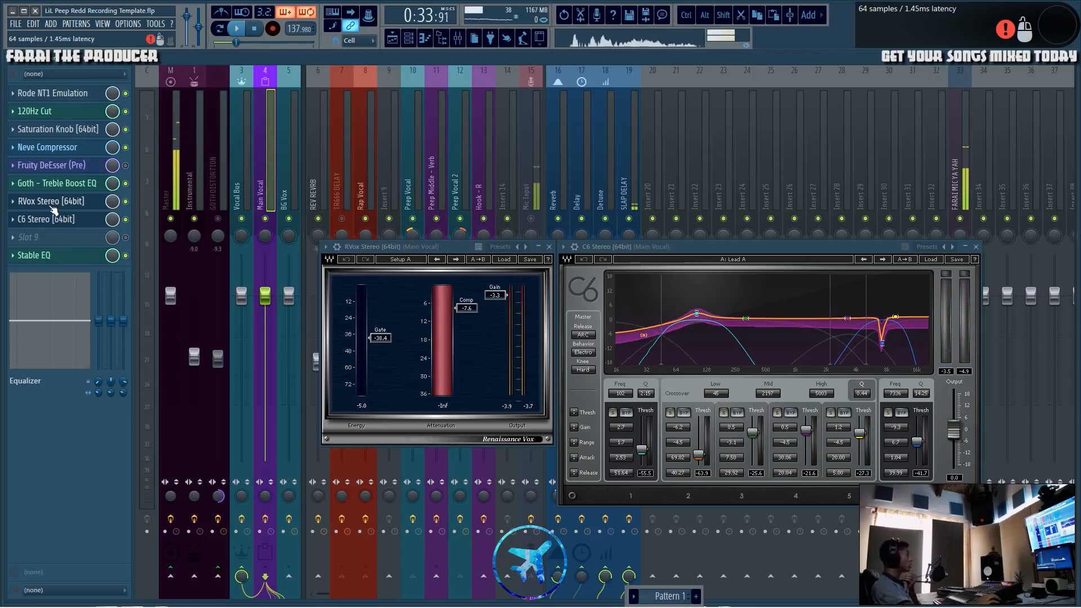
- Check the Waves plug-in information in RVox Stereo and C6 Stereo and dismiss it
left_click(329, 260)
left_click(469, 361)
left_click(566, 260)
left_click(704, 367)
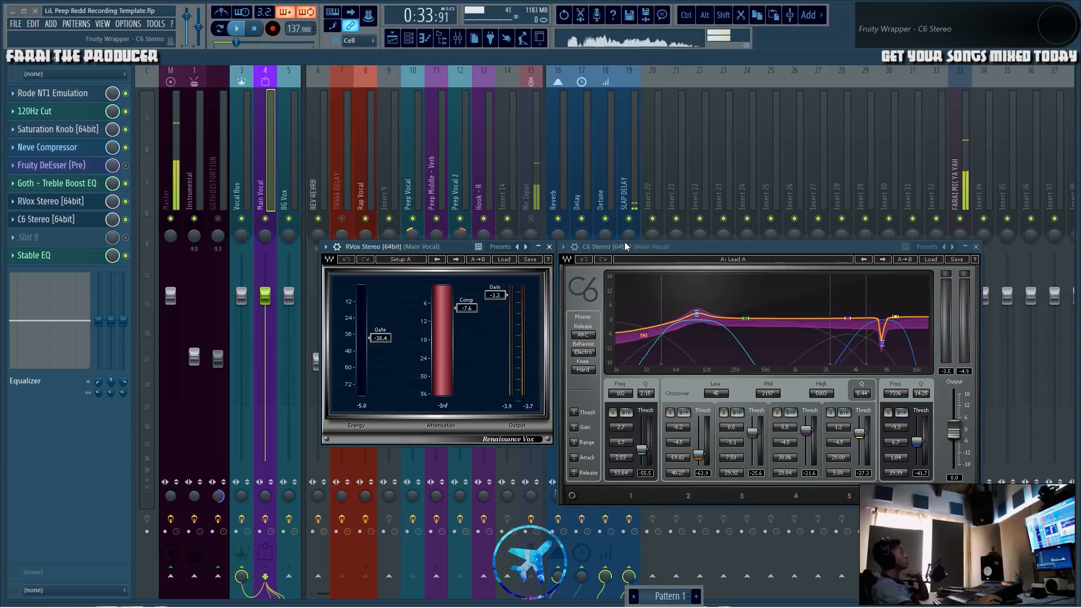
- Open Stable EQ above the other effects to review its curve, and close Stable EQ, C6 Stereo and RVox Stereo
left_click(55, 257)
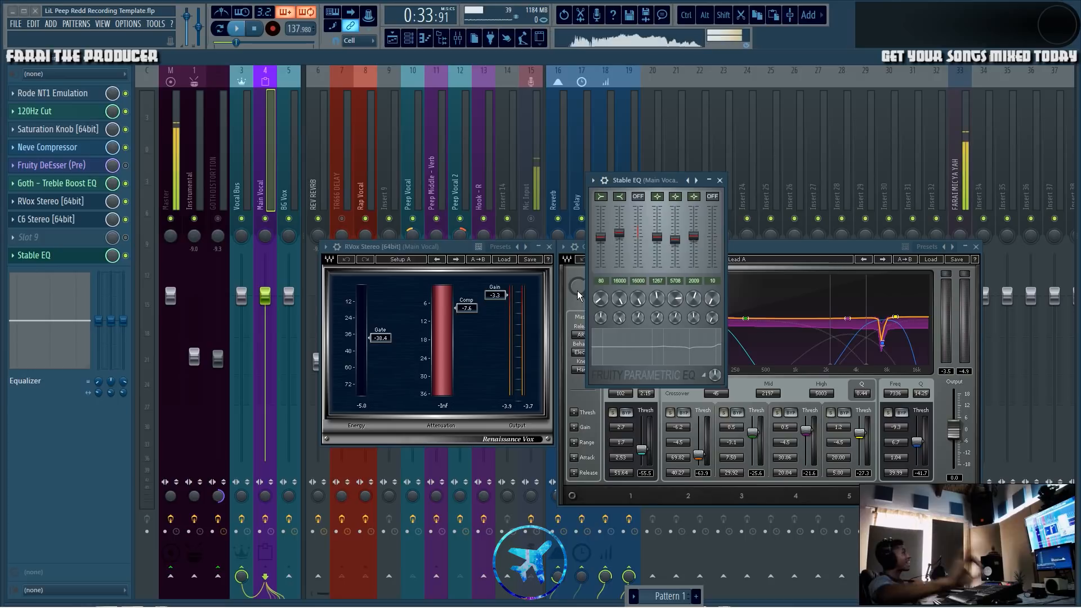
left_click_drag(629, 183, 664, 31)
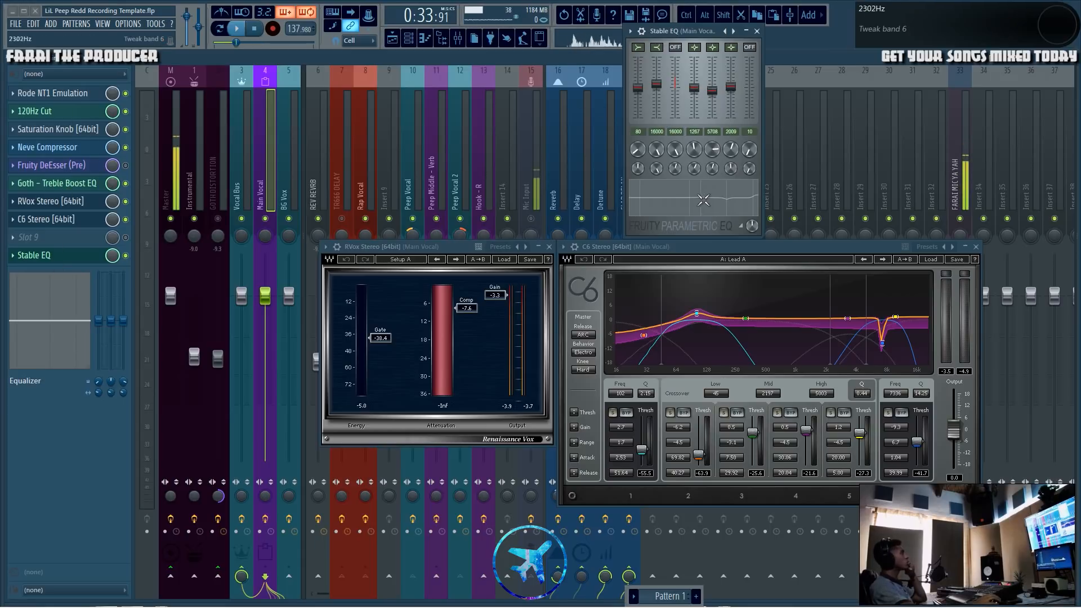
left_click(756, 31)
left_click(975, 247)
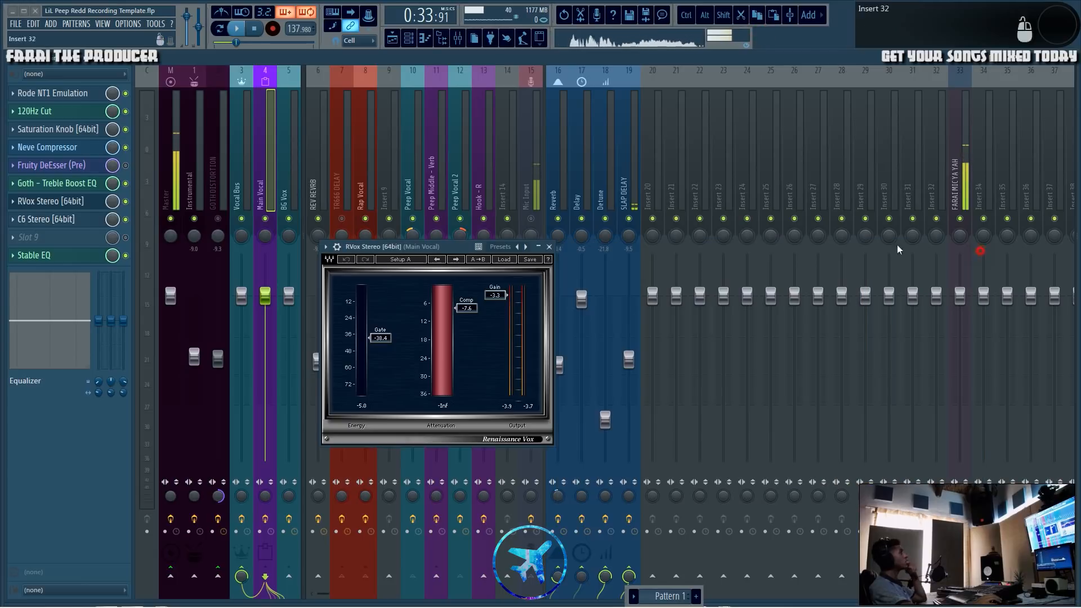
left_click(549, 247)
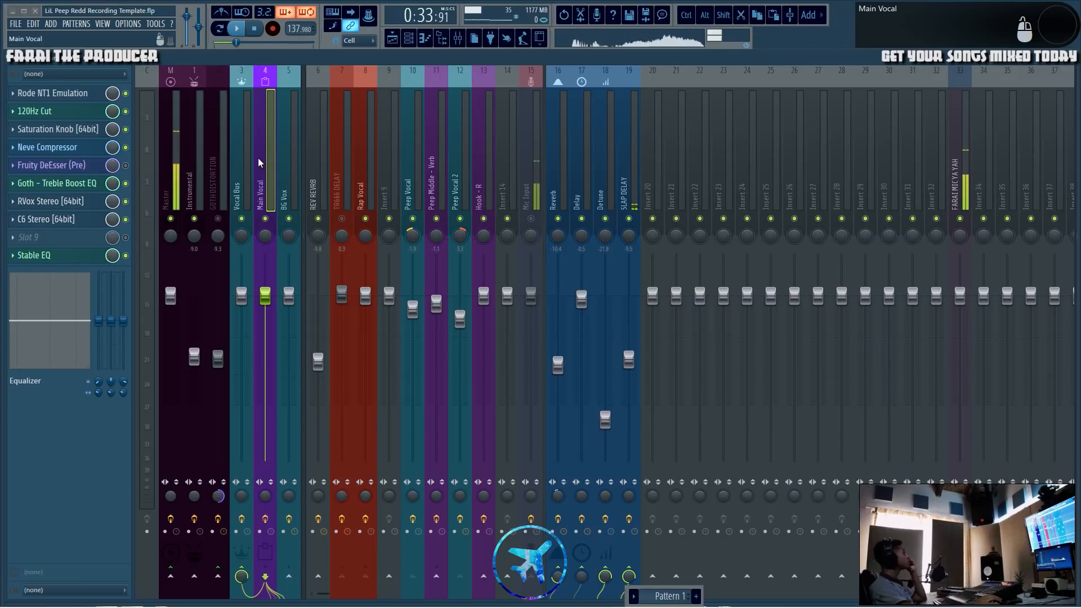
- Select the Vocal Bus channel and open its FARAI ESSER de-esser in the middle of the mixer
left_click(243, 167)
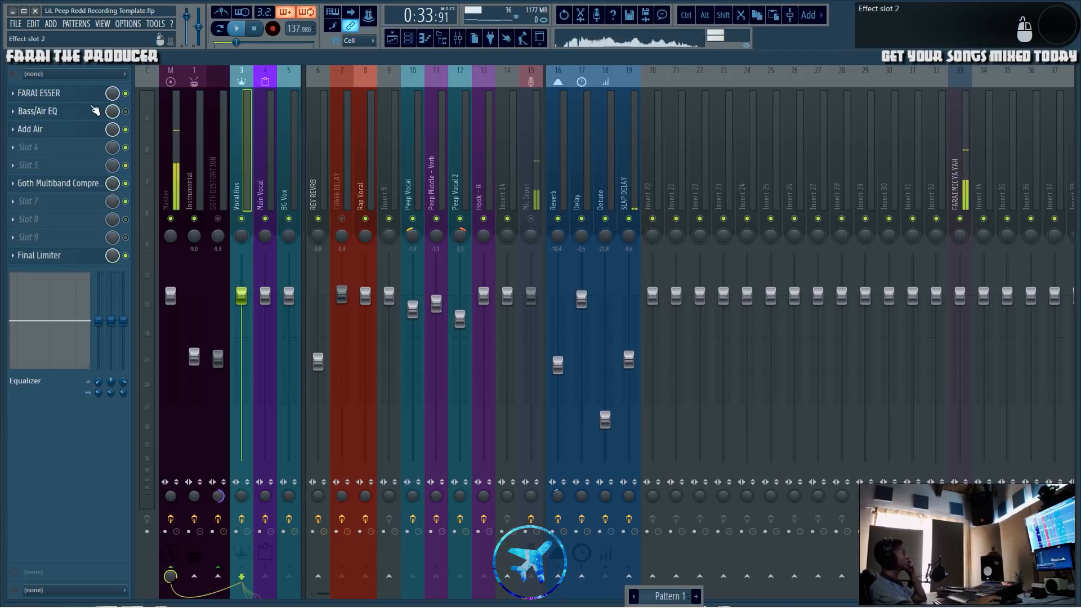
left_click(39, 93)
left_click_drag(327, 117, 565, 221)
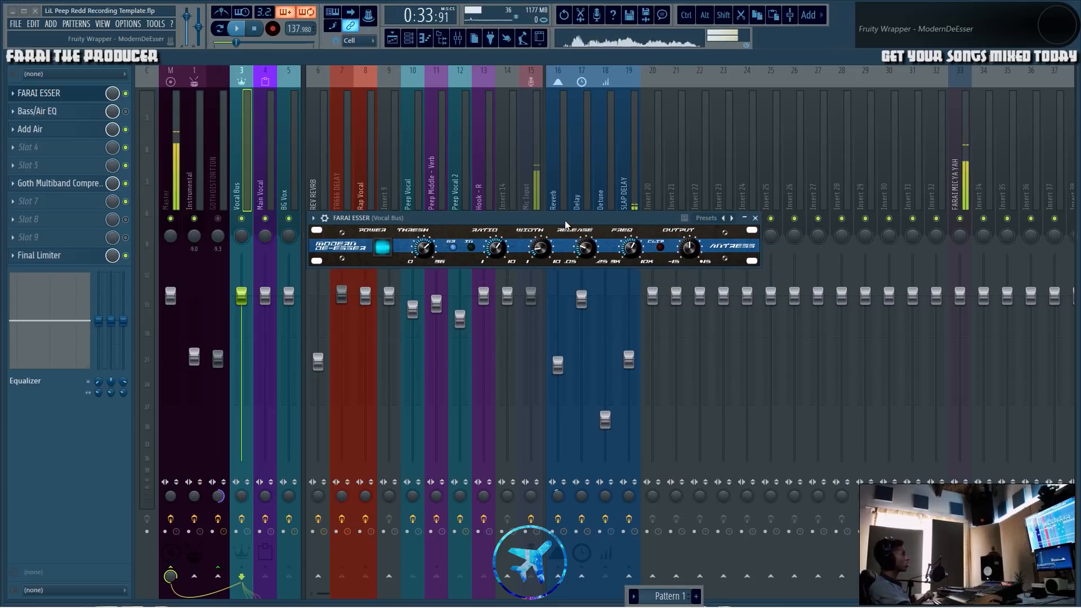
- Open Bass/Air EQ on Vocal Bus, enlarge it to inspect the curve, restore its size and close it
left_click(85, 114)
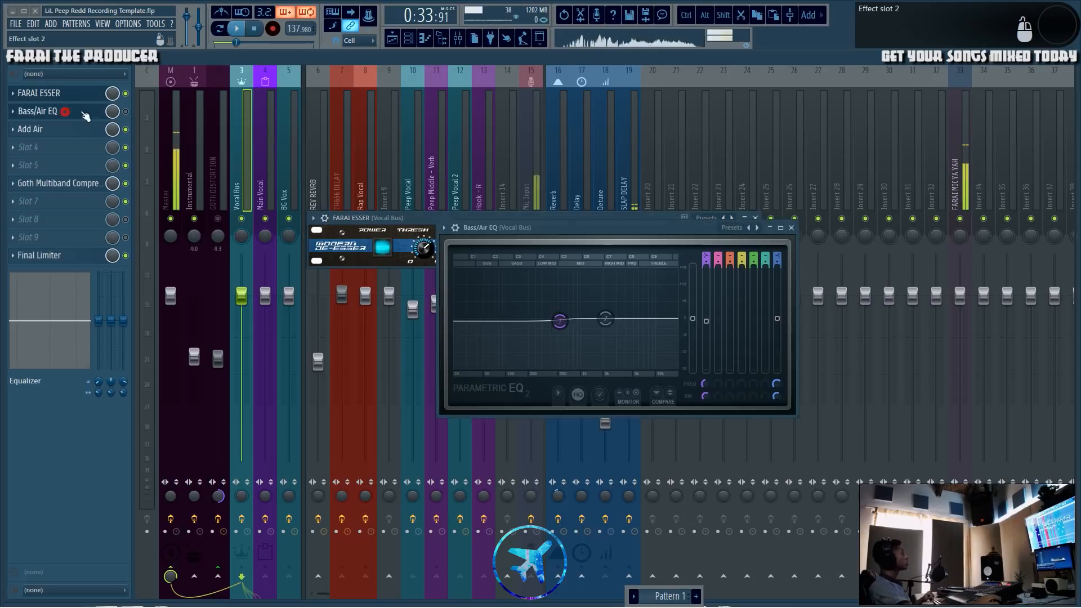
left_click(781, 228)
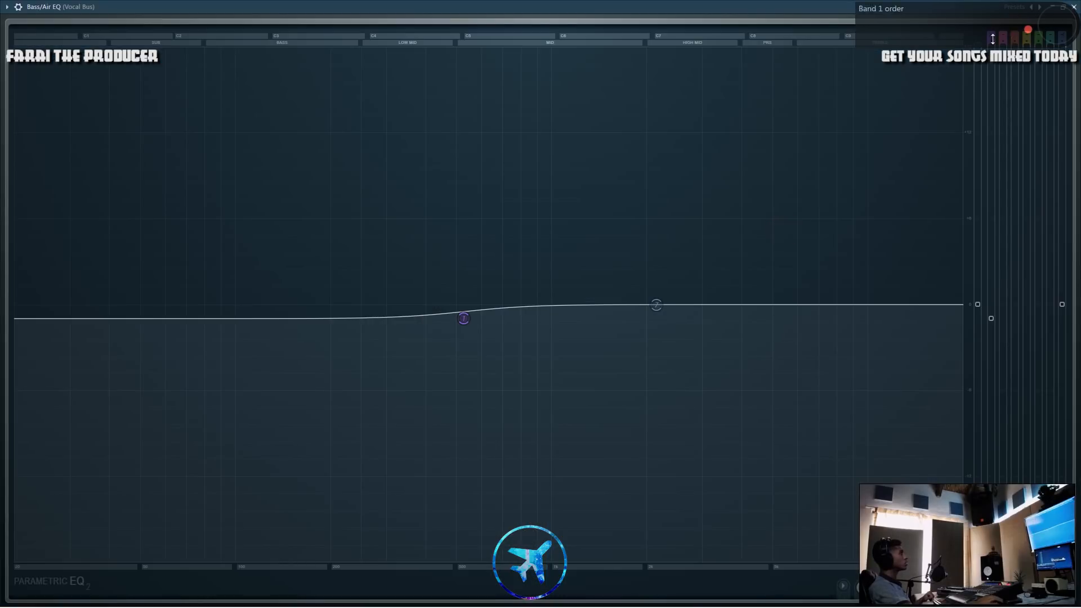
left_click(1063, 7)
left_click(790, 231)
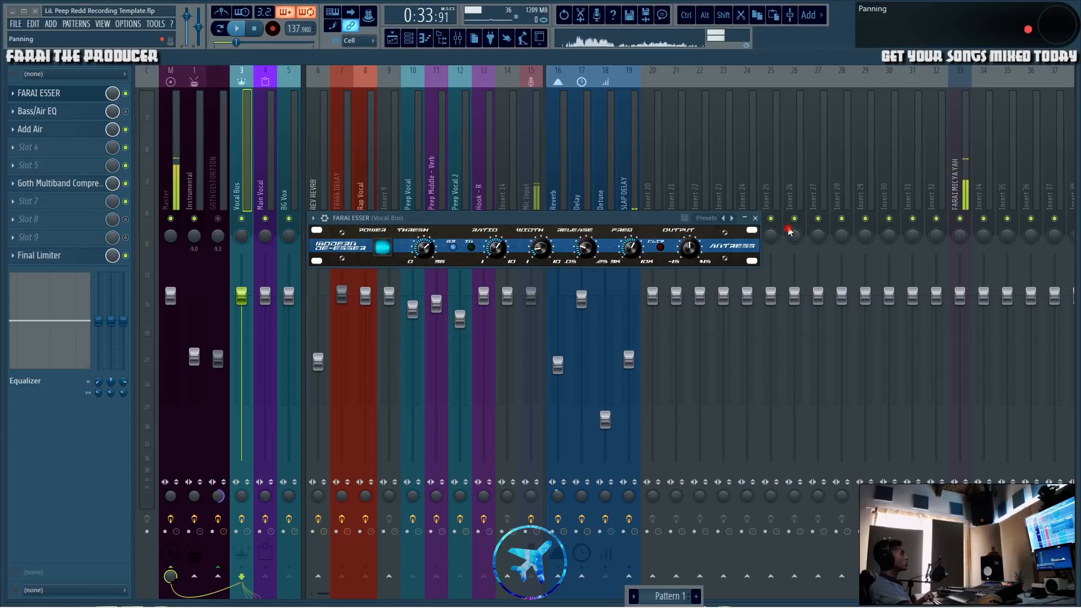
- Open the Add Air EQ on Vocal Bus to review its treble boost
left_click(44, 130)
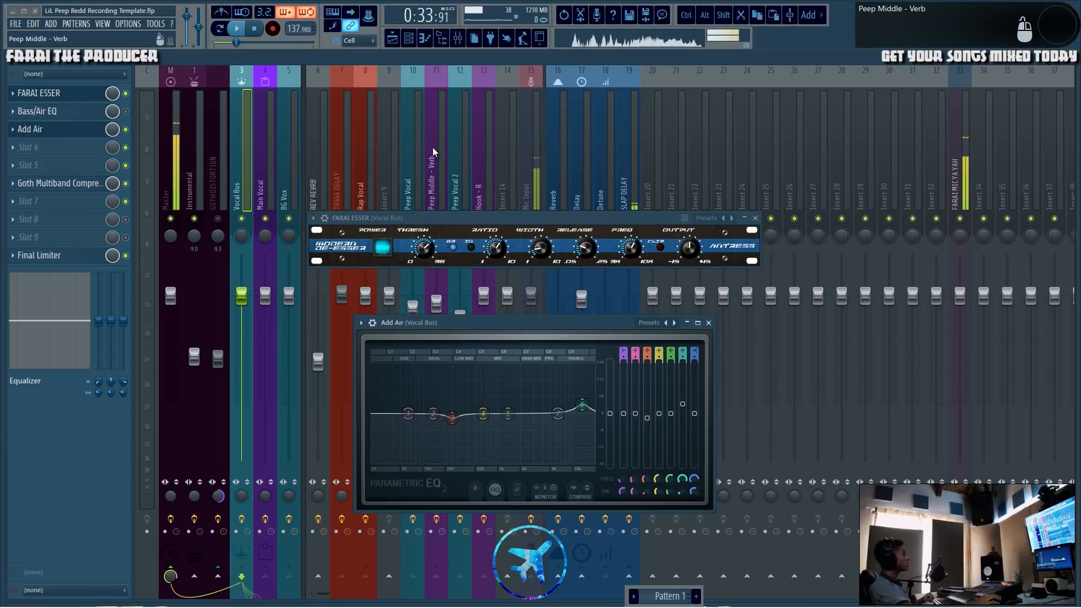
left_click(169, 211)
left_click(238, 180)
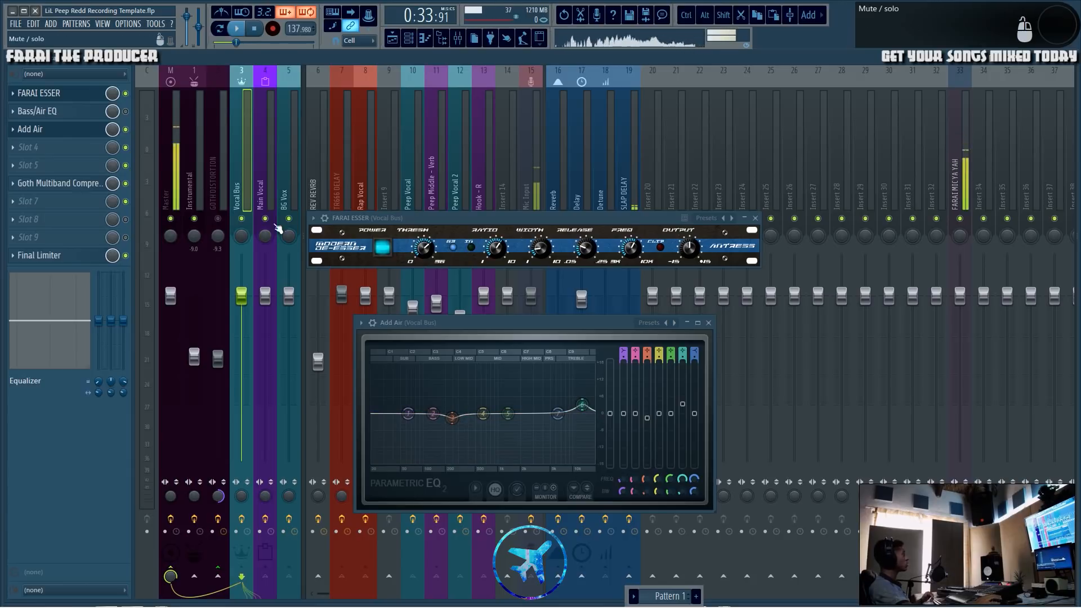
- Open Goth Multiband Compressor Bus and Final Limiter on Vocal Bus and arrange their windows for review
left_click(77, 186)
left_click_drag(516, 325, 502, 434)
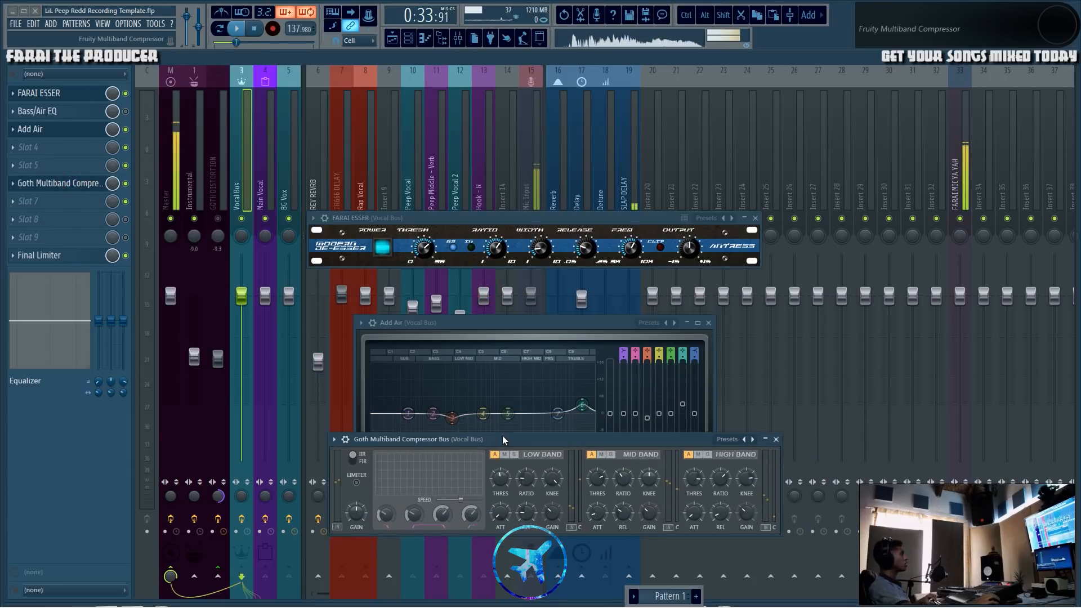
left_click(40, 255)
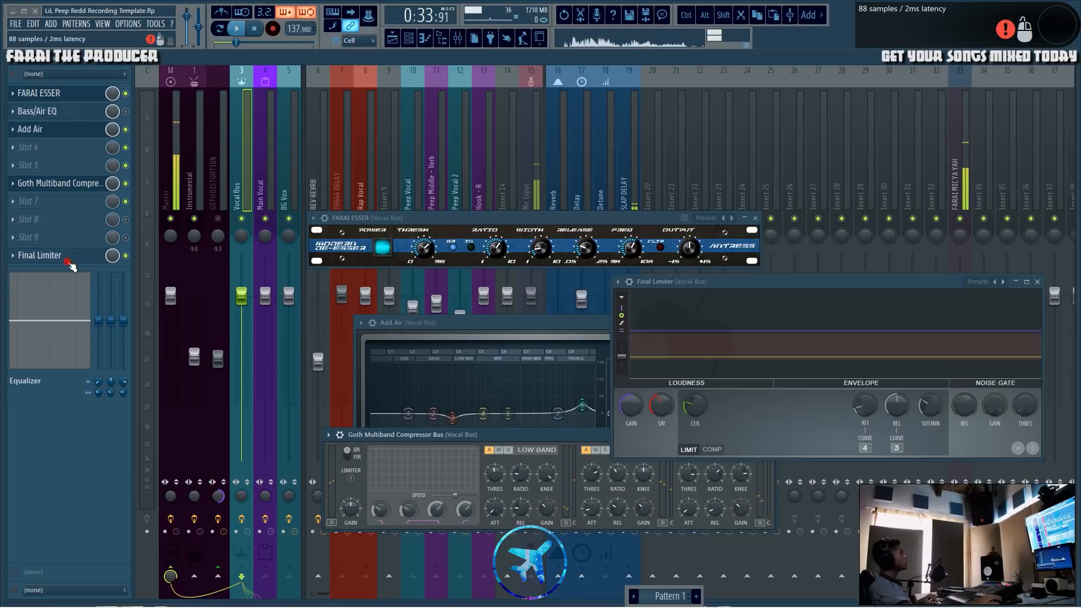
left_click_drag(812, 282, 713, 248)
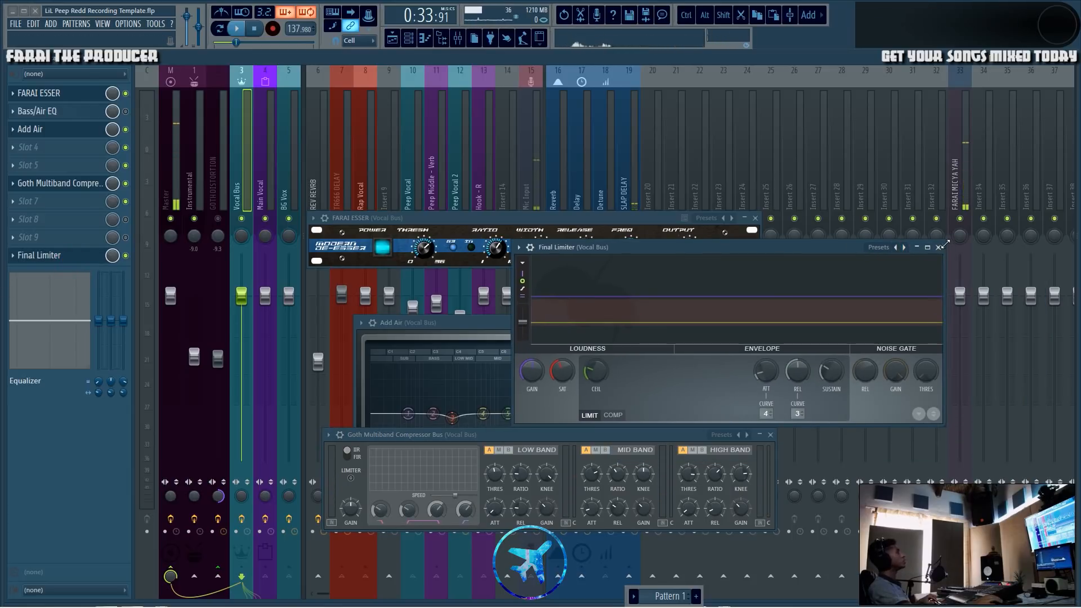
- Close the Final Limiter, Add Air and FARAI ESSER windows, keeping Goth Multiband Compressor Bus open
left_click(937, 247)
left_click(709, 324)
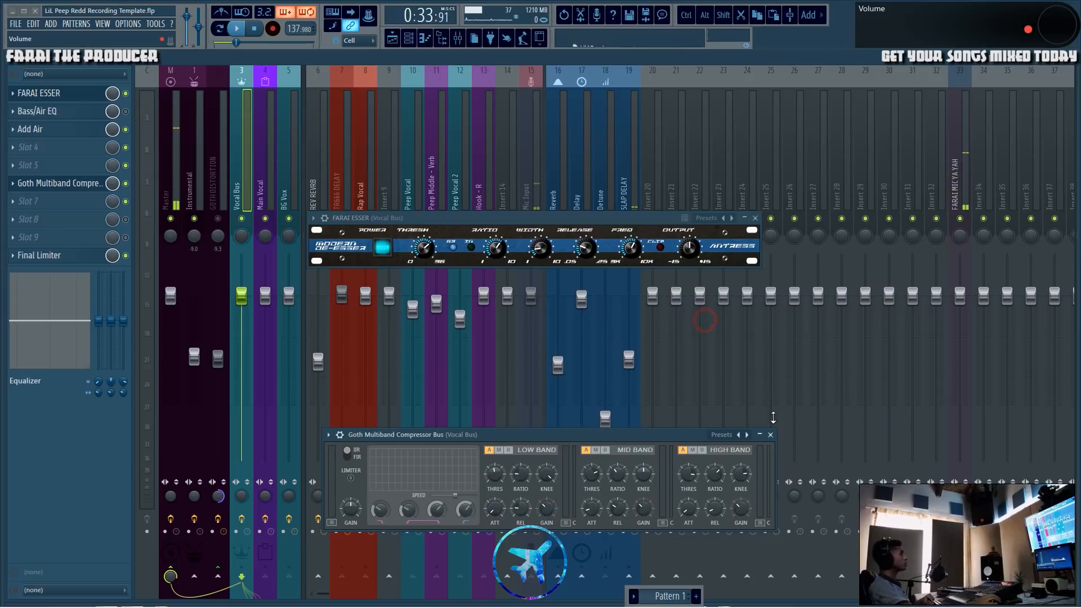
left_click(755, 218)
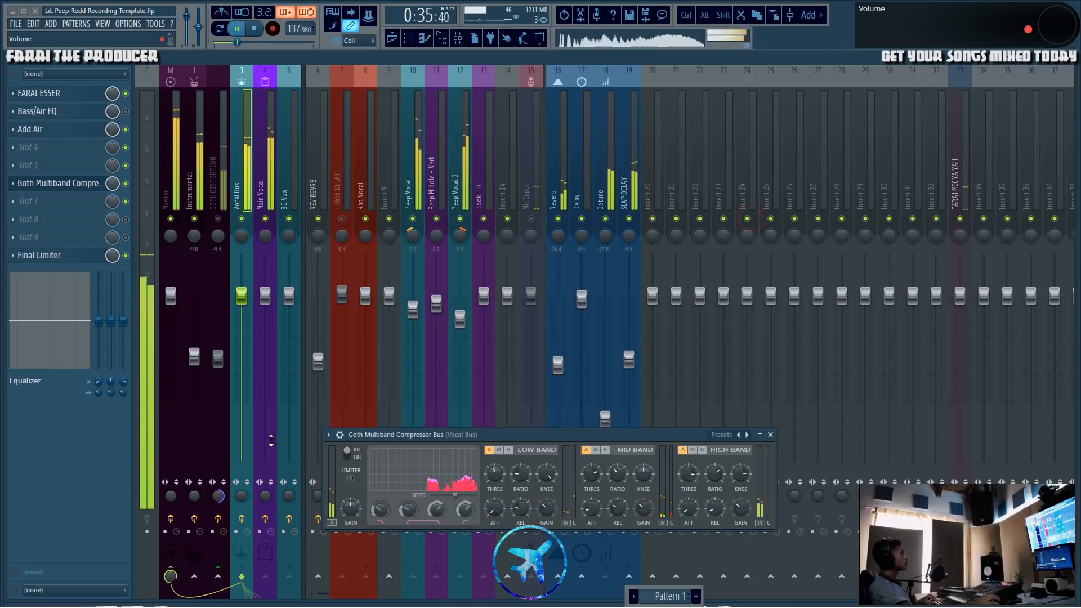
- Bypass and re-enable all Vocal Bus effects during playback, and close Goth Multiband Compressor Bus
left_click(242, 519)
left_click(244, 519)
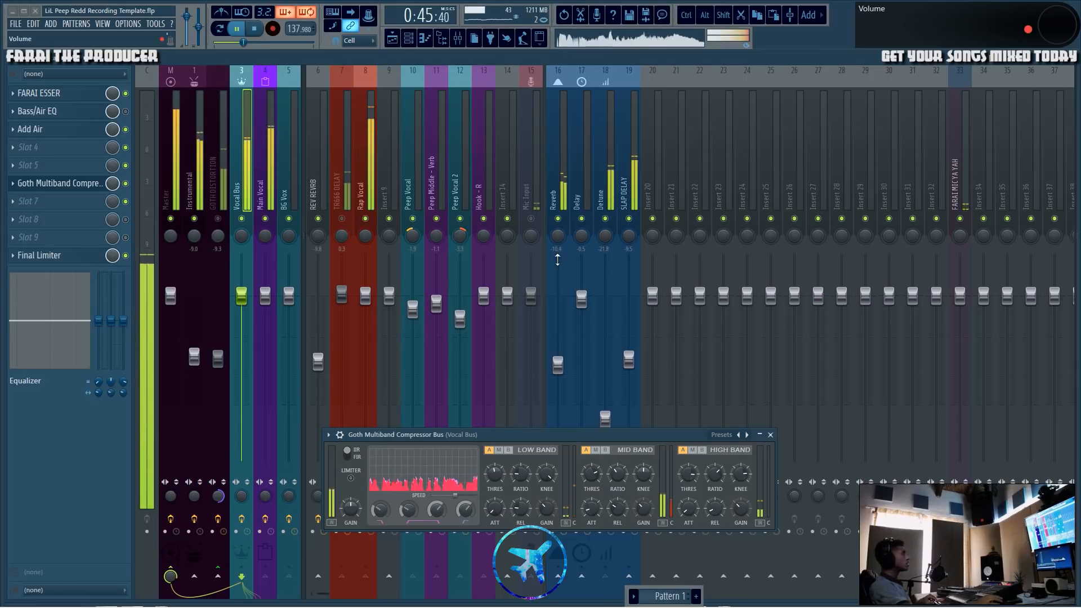
left_click(770, 435)
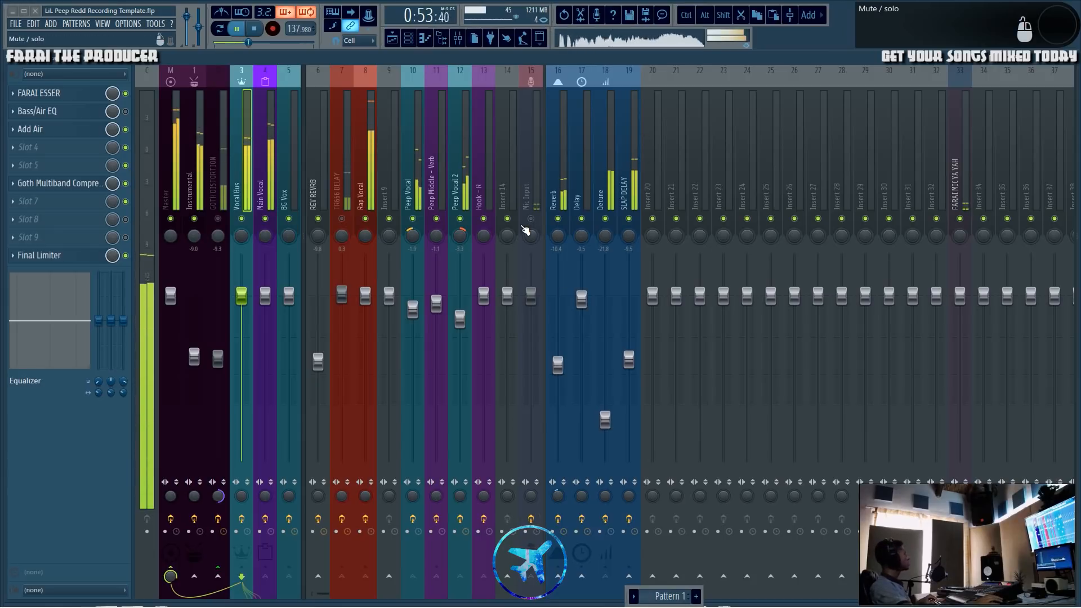
- Move the playlist playhead to 0:40:00, just before the next vocal section, and select Rap Vocal in the mixer
key("F5")
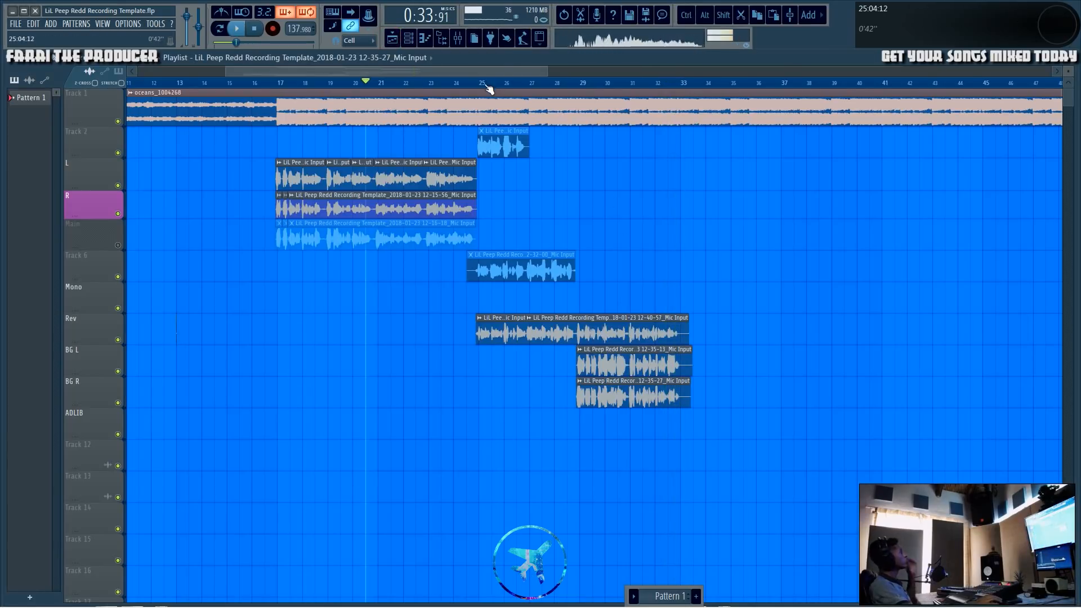
left_click(483, 84)
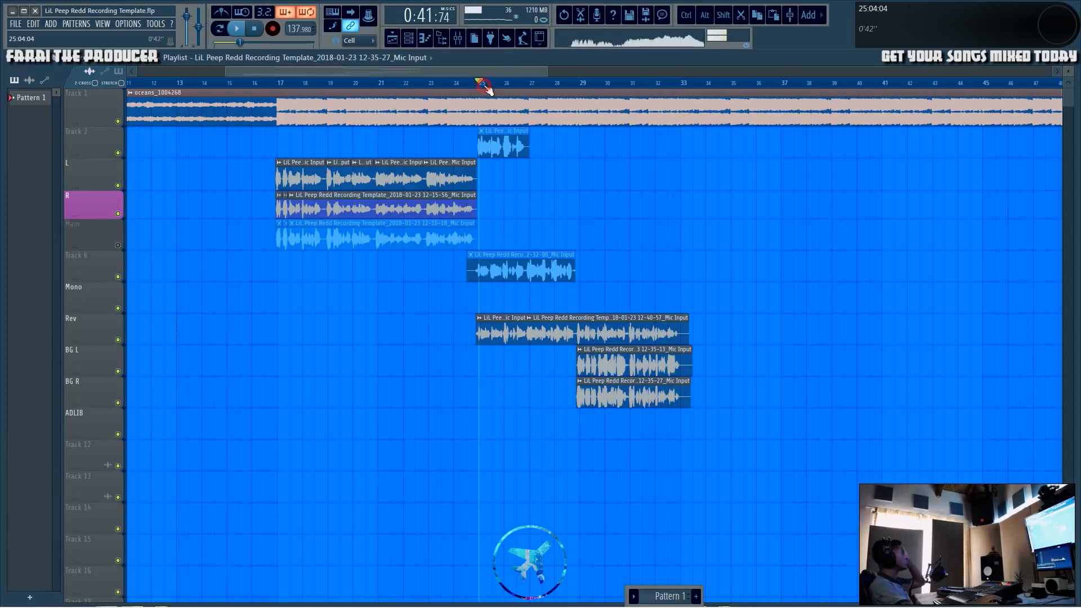
left_click_drag(478, 86, 454, 85)
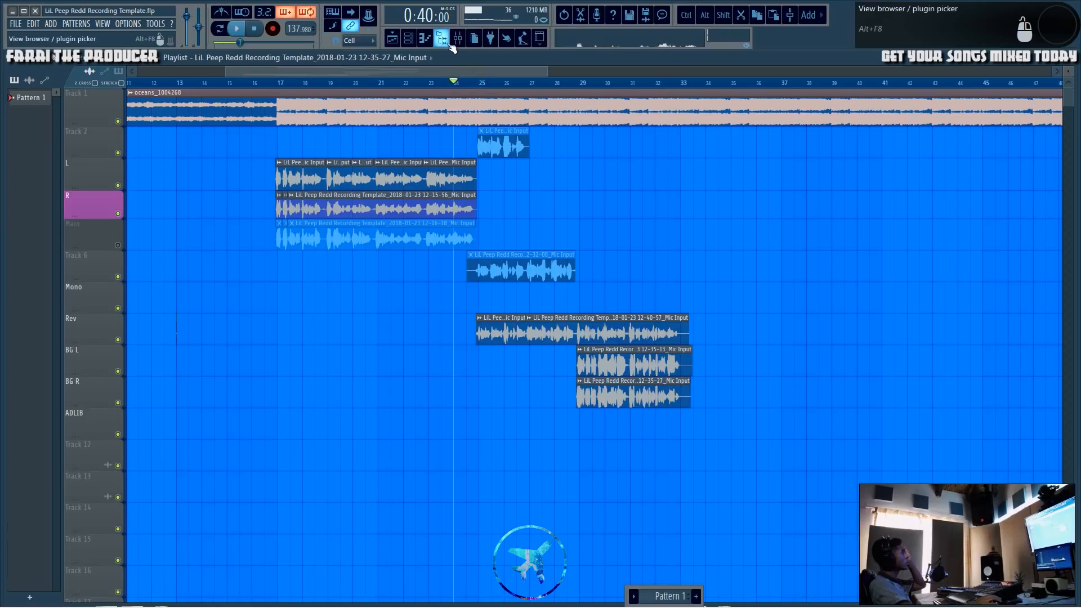
left_click(457, 38)
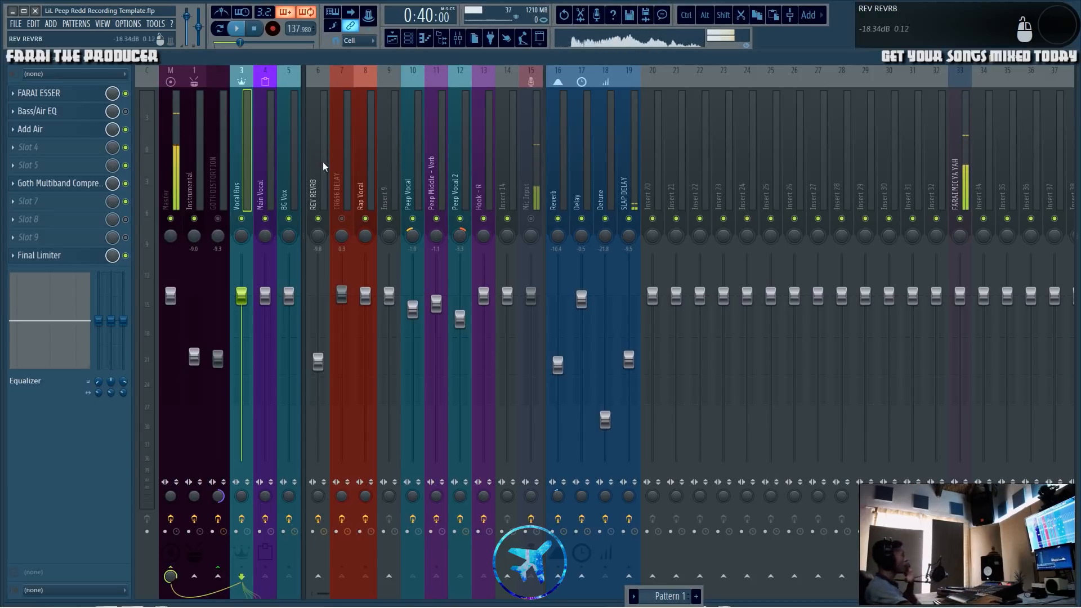
left_click(363, 171)
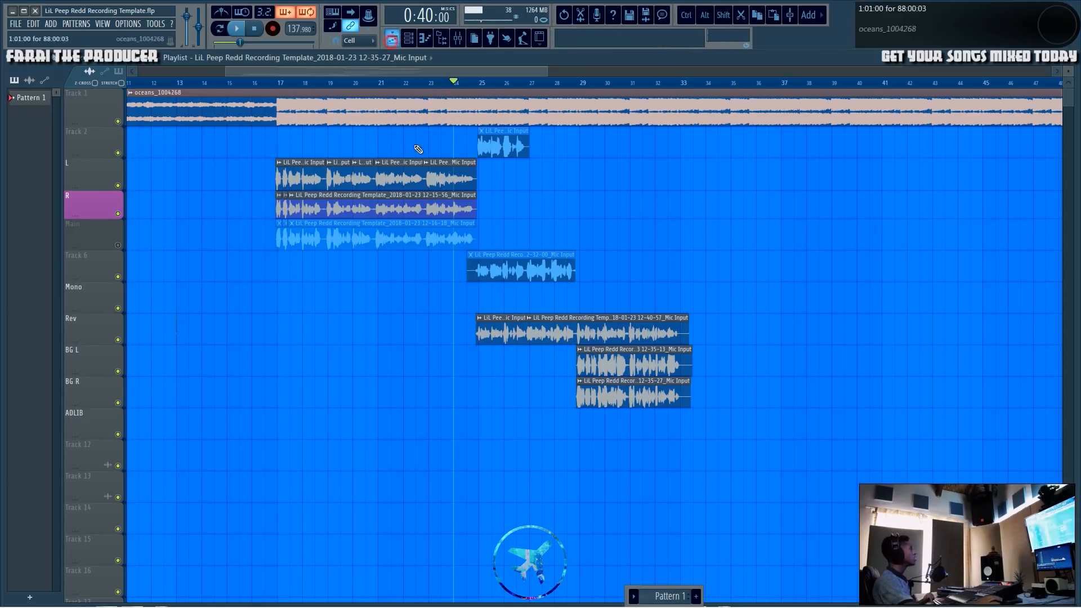
- Play the song in the playlist from 0:40:87 to audition the Rev, BG L and BG R vocal clips
left_click(392, 37)
left_click(466, 83)
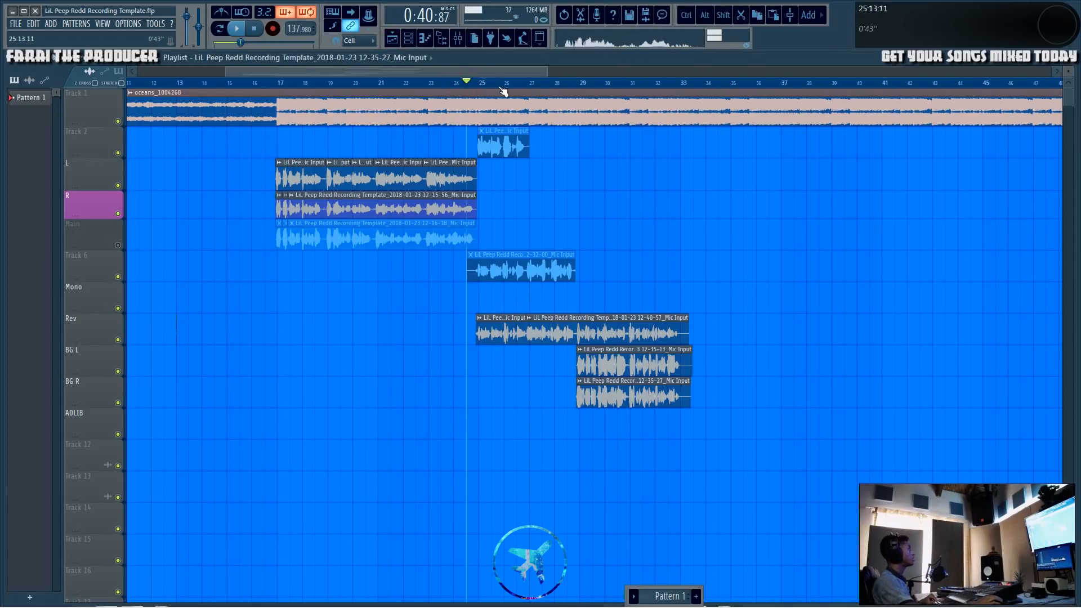
scroll(511, 296, "down", 4)
left_click_drag(457, 326, 517, 333)
left_click(523, 288, "ctrl")
left_click_drag(506, 374, 590, 436)
left_click(635, 429, "ctrl")
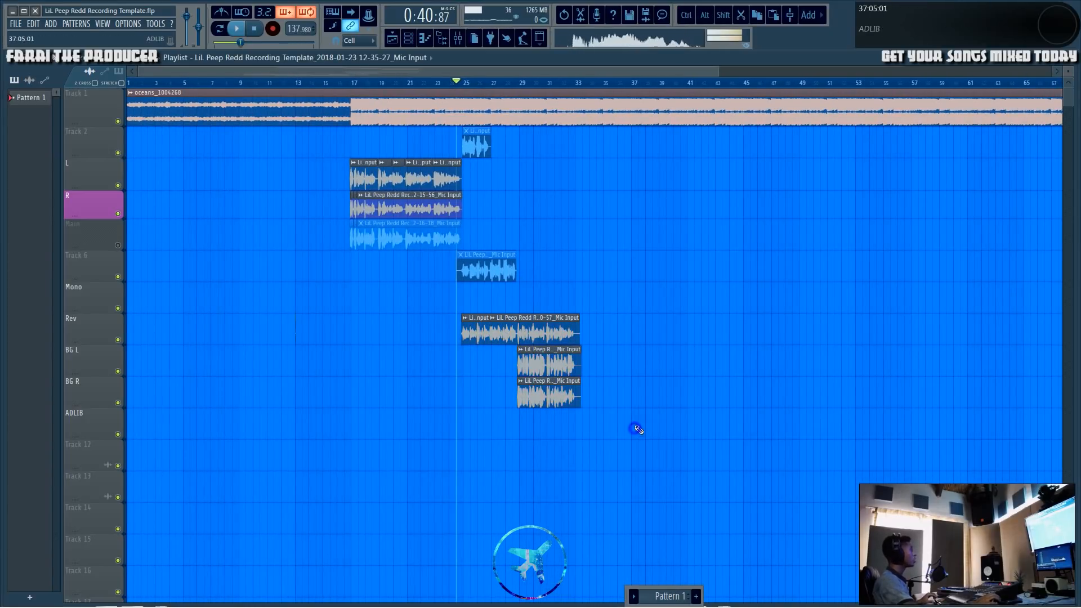
scroll(538, 85, "down", 3)
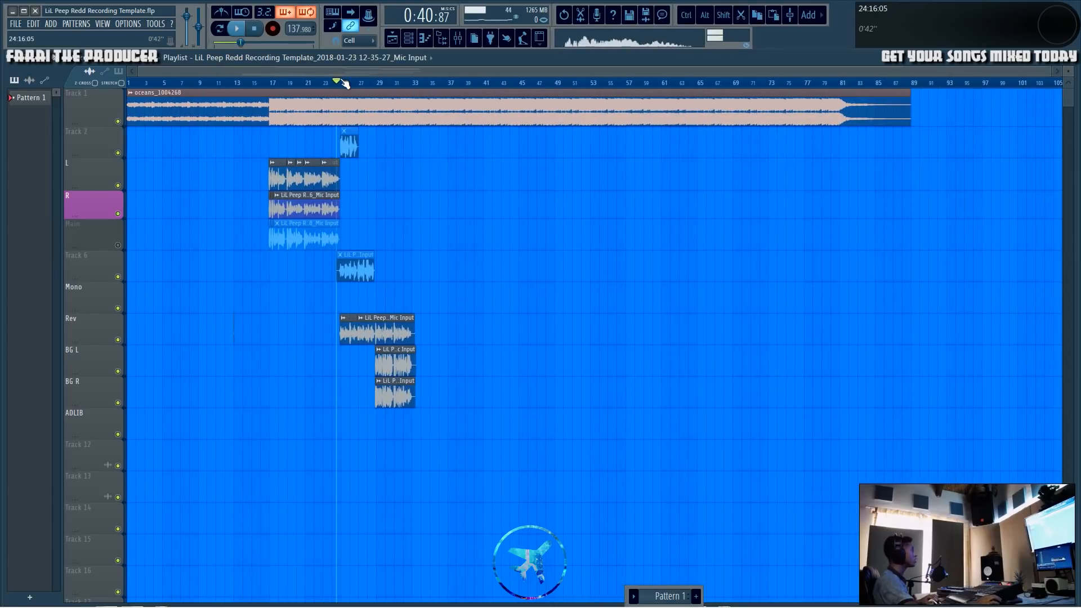
scroll(343, 84, "up", 5)
key("space")
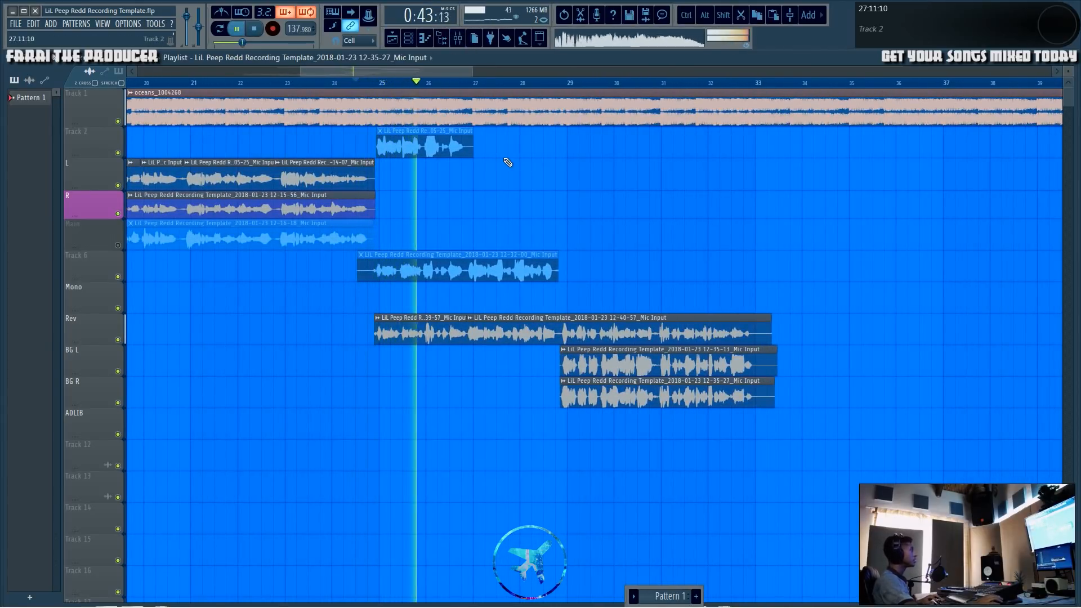
left_click_drag(432, 70, 461, 85)
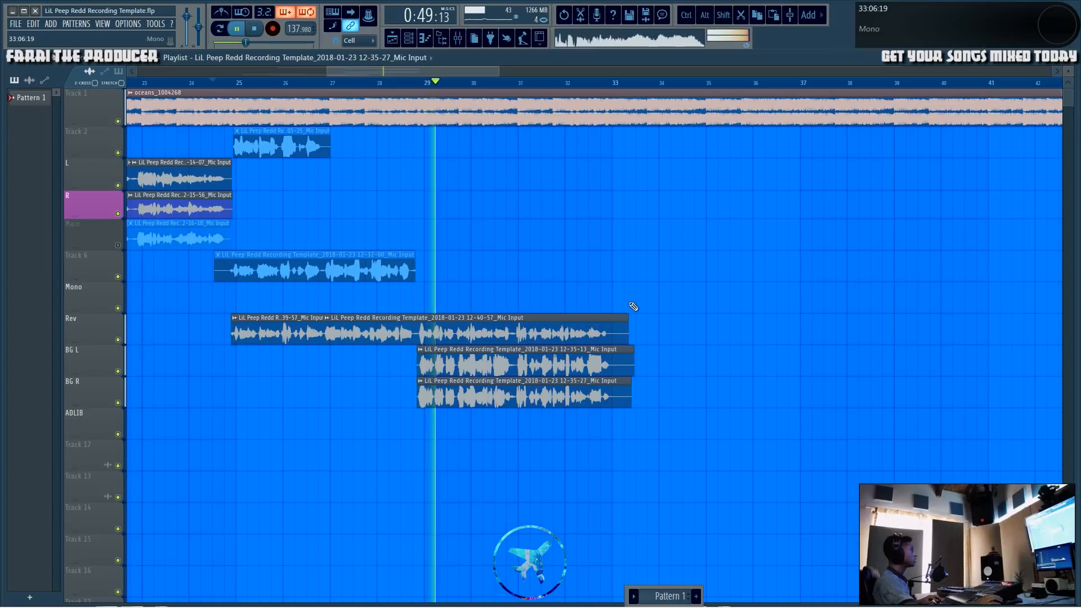
- Mute the Rev and instrumental tracks, stop playback and place the playhead at 0:47:83, before the BG clips
left_click(117, 340)
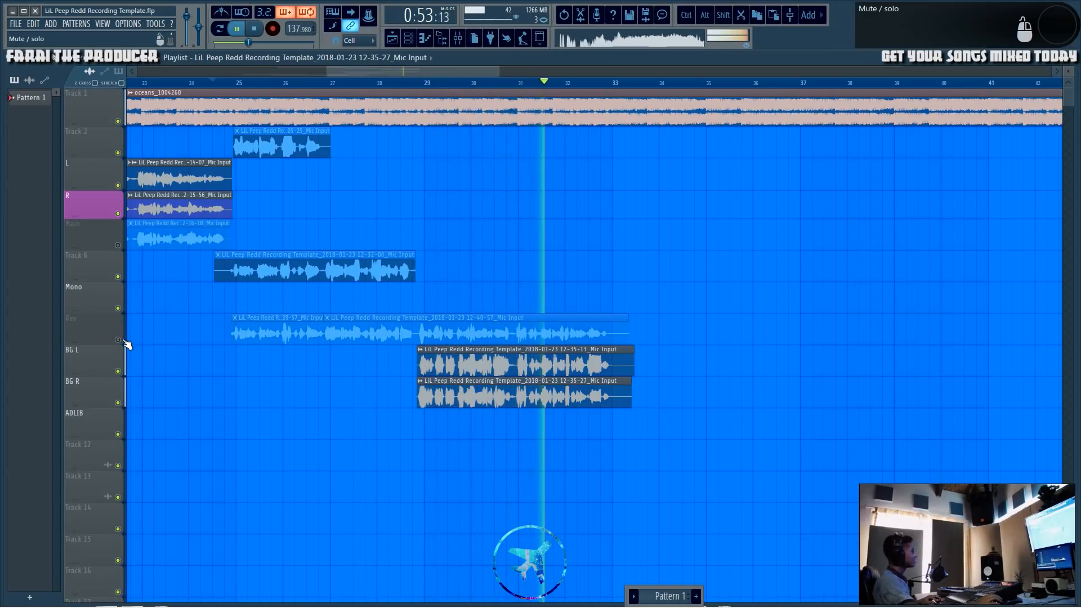
key("space")
left_click(118, 122)
left_click(427, 83)
left_click(403, 82)
left_click_drag(410, 389, 546, 422)
left_click(314, 393, "ctrl")
left_click_drag(216, 352, 589, 328)
left_click(579, 241, "ctrl")
left_click_drag(368, 319, 477, 329)
left_click(504, 298, "ctrl")
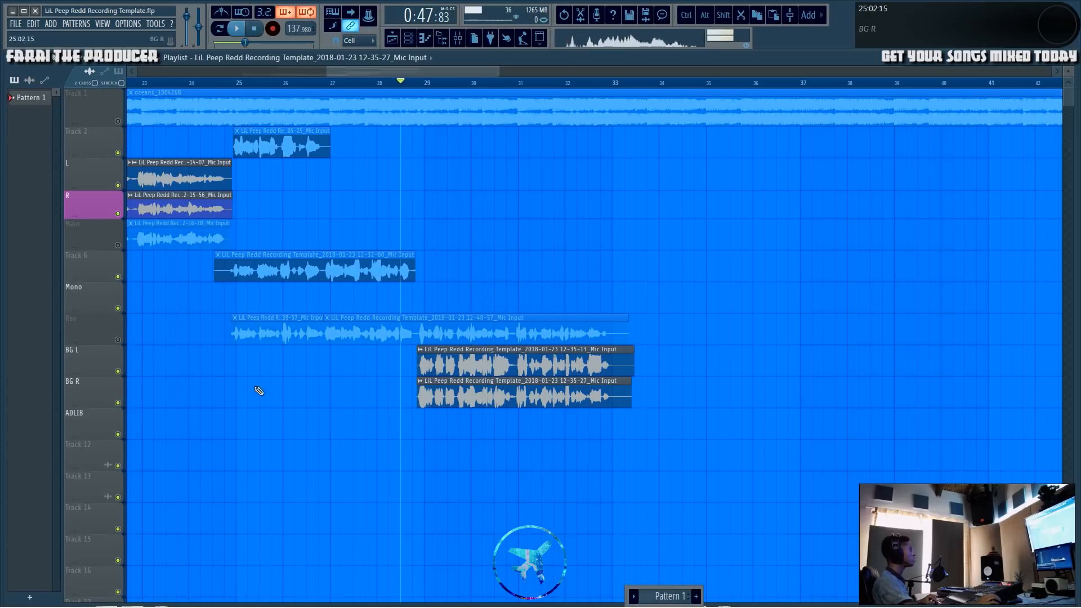
- Play the isolated BG L and BG R clips from 0:47:83 and check their channels in the mixer
scroll(321, 101, "right", 1)
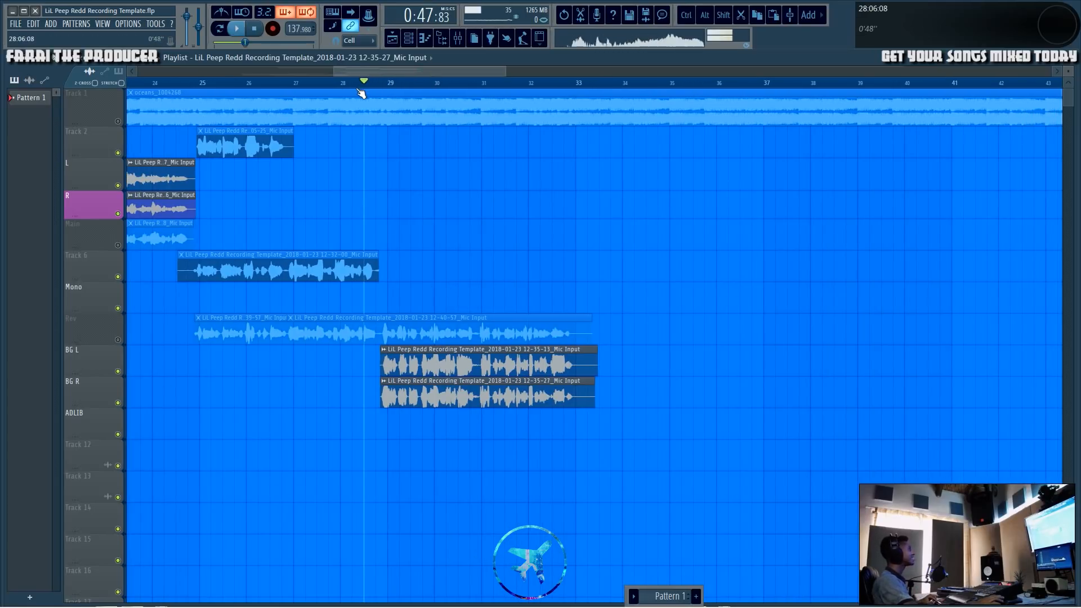
scroll(358, 92, "down", 3)
left_click(457, 39)
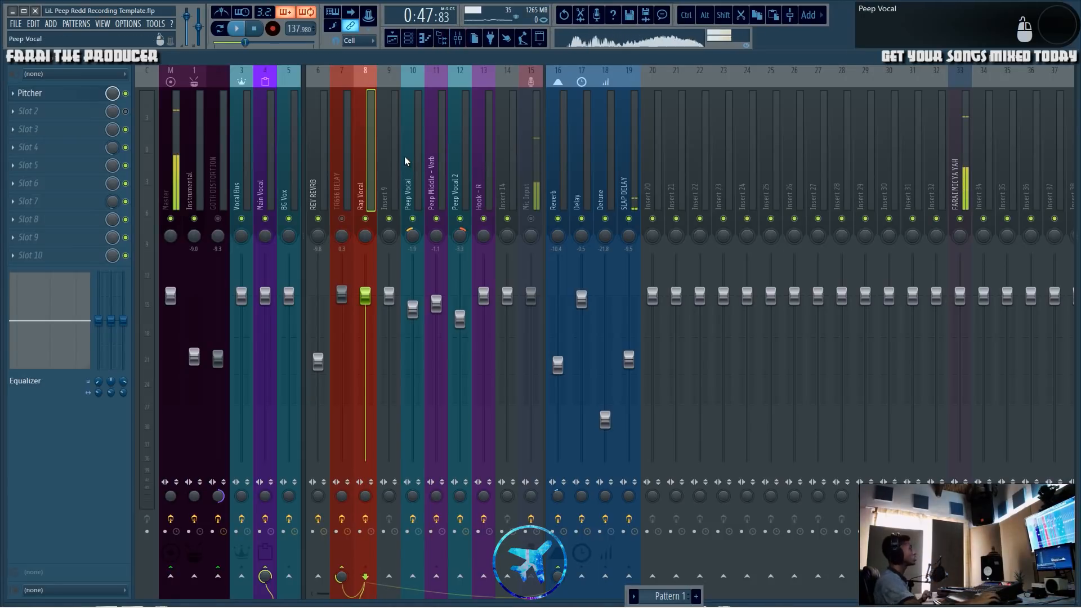
left_click(392, 38)
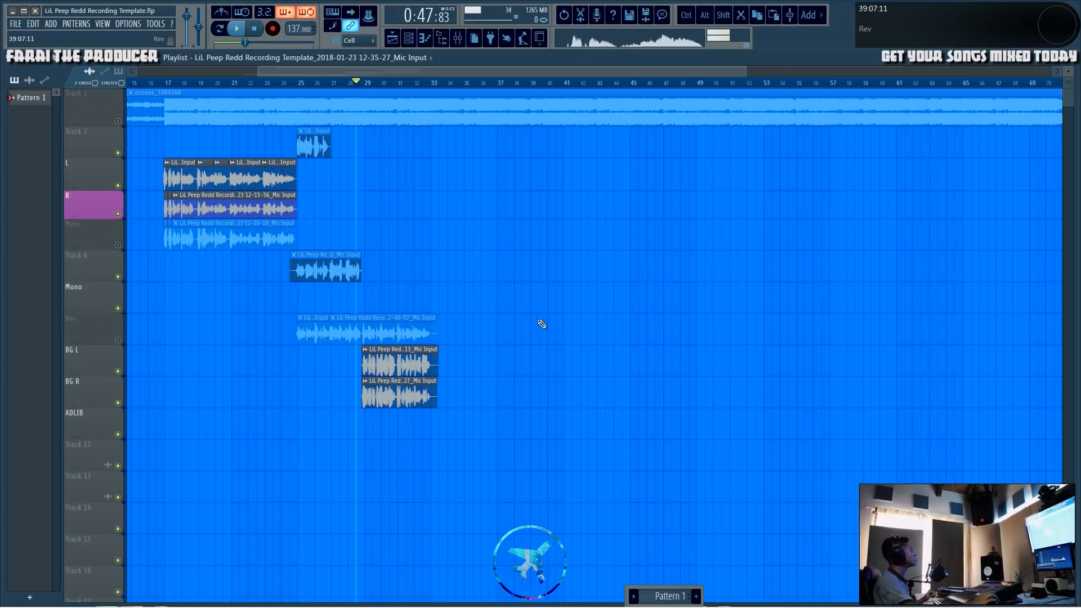
scroll(401, 84, "up", 3)
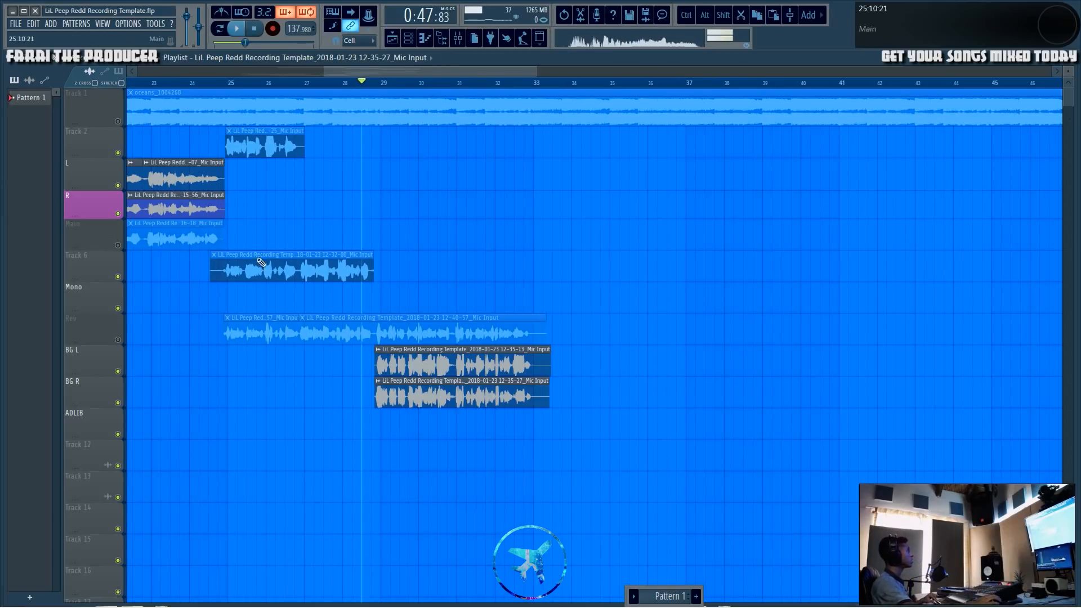
key("space")
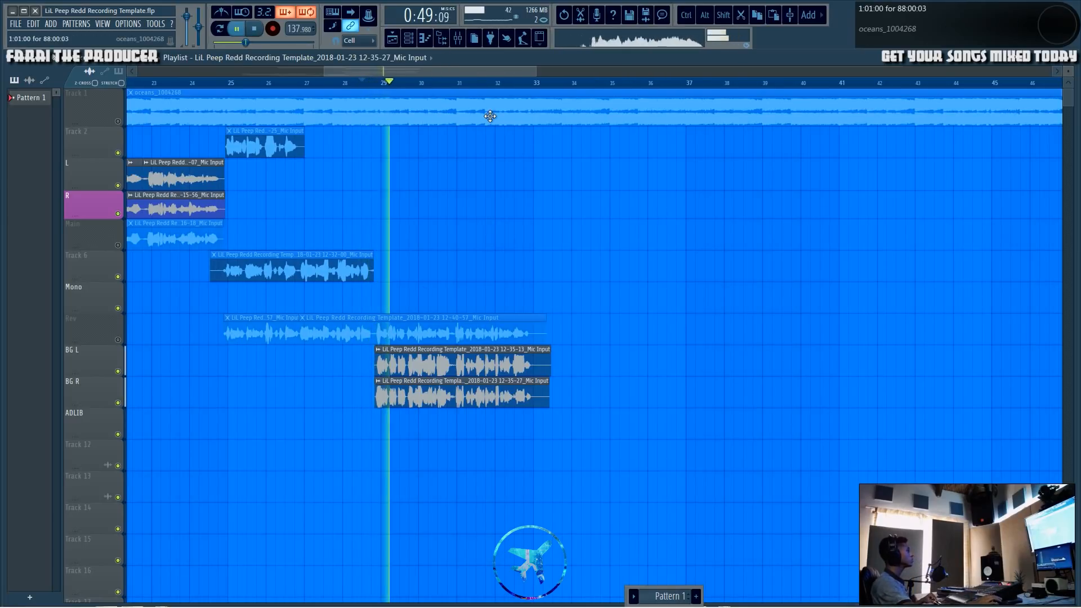
left_click(458, 39)
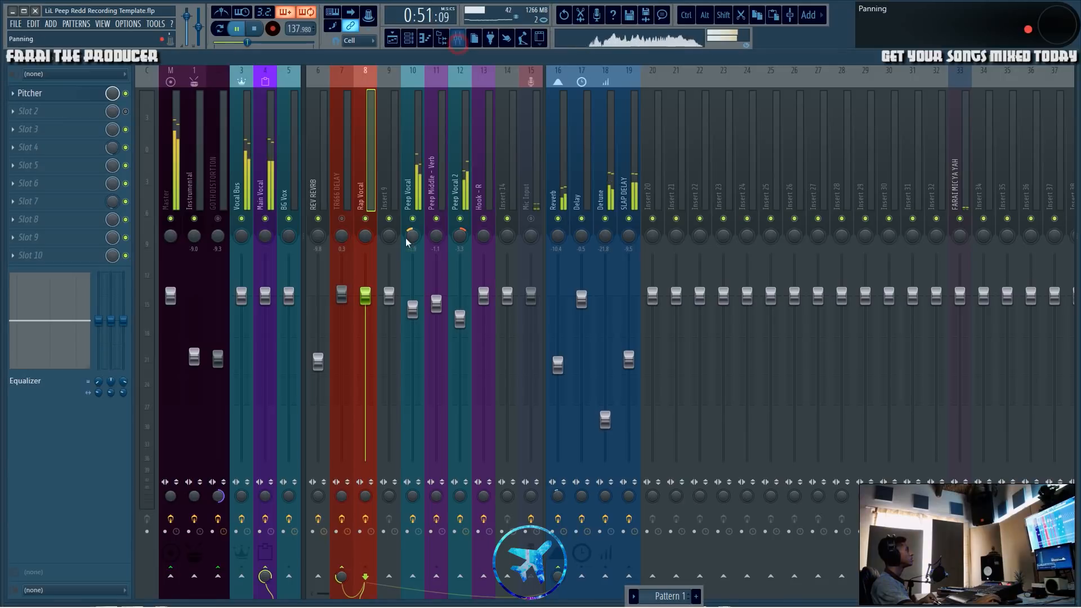
left_click(400, 40)
key("space")
- Reset the BG L track's size to 100%
mouse_move(87, 374)
left_mouse_down()
mouse_move(87, 547)
mouse_move(89, 377)
left_mouse_up()
right_click(89, 367)
mouse_move(138, 423)
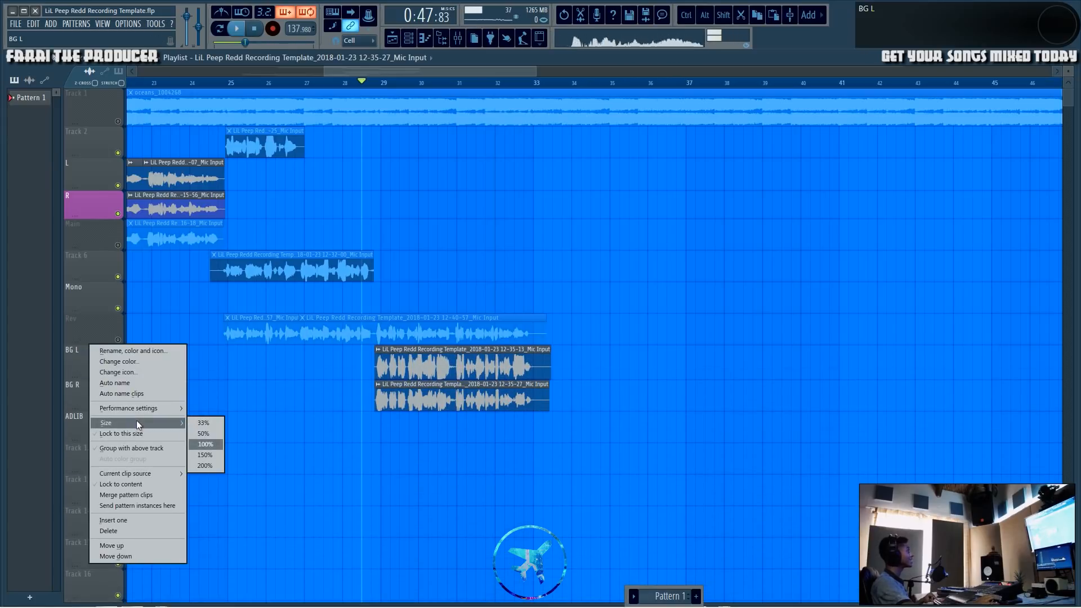
left_click(204, 448)
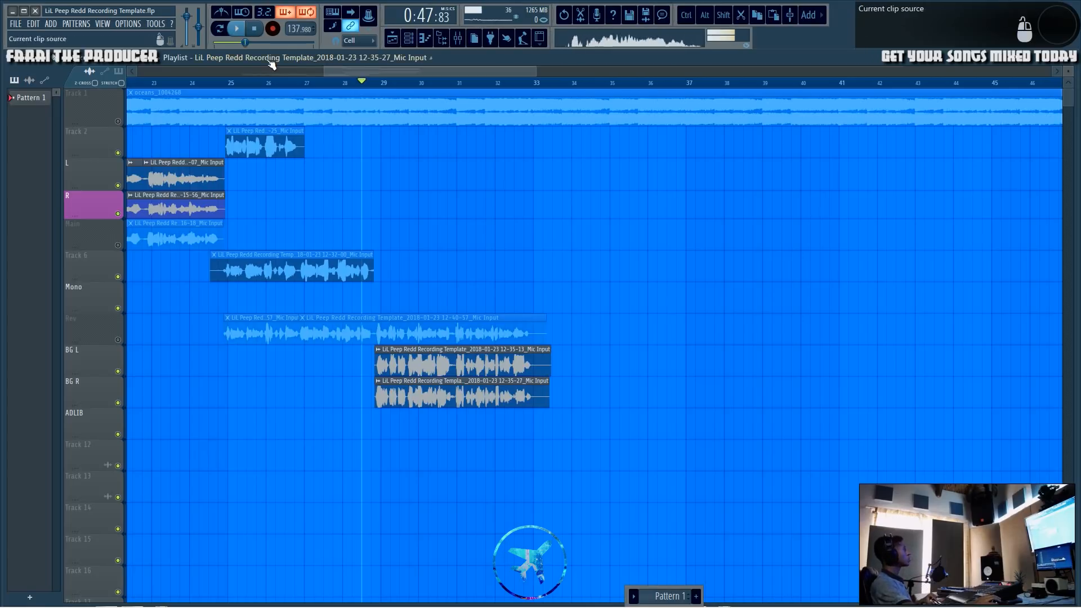
- Play the L and R hook vocals briefly from 0:33:04 with the instrumental muted
scroll(274, 83, "down", 5)
left_click(188, 83)
key("space")
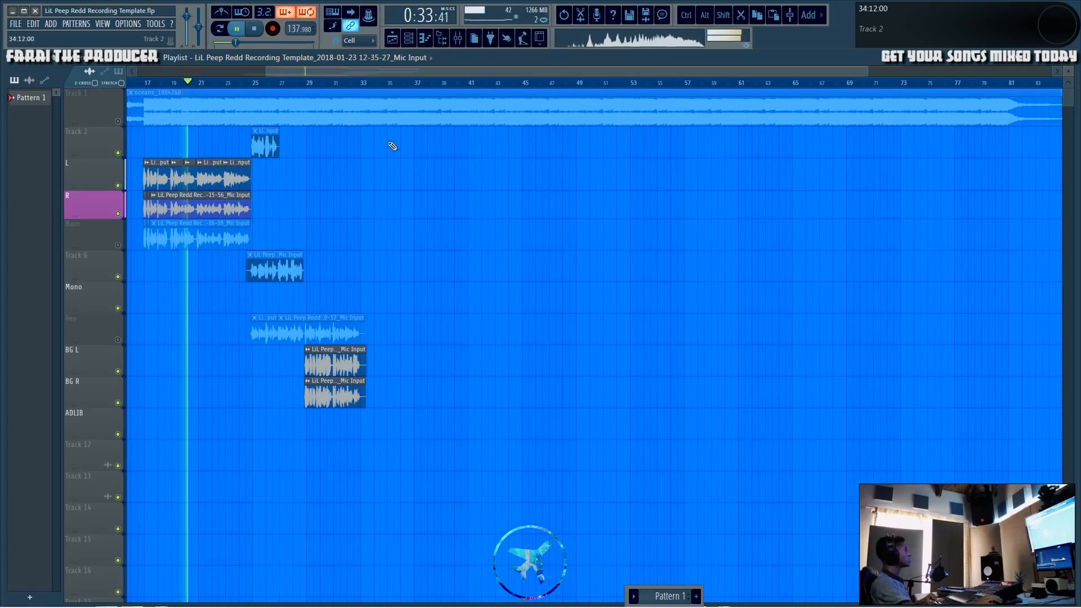
key("space")
scroll(331, 85, "up", 4)
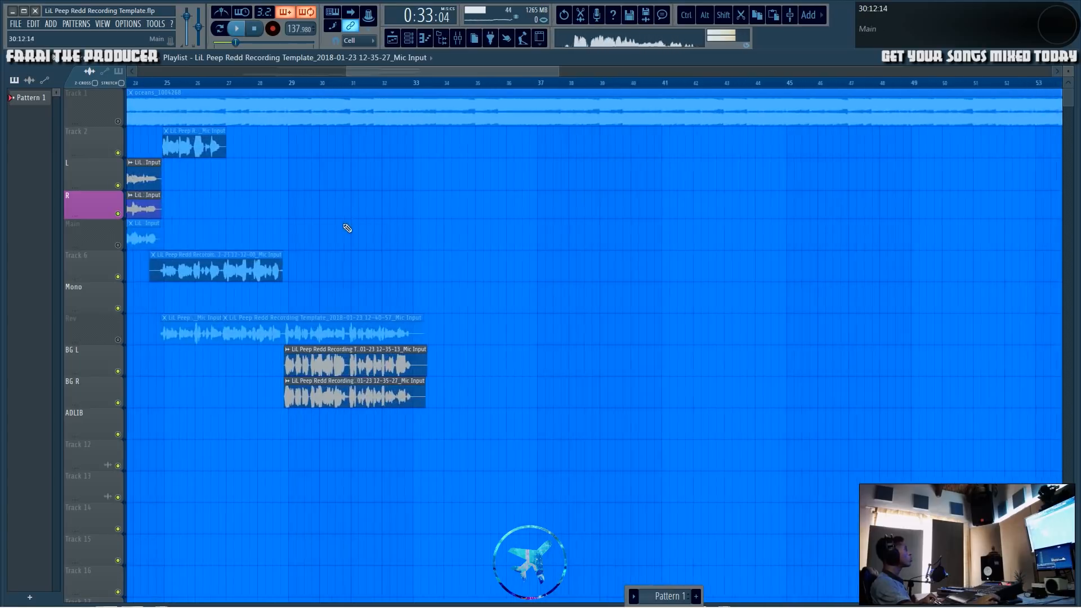
- Unmute the Rev track in the playlist
left_click(117, 339)
left_click_drag(359, 71, 336, 72)
left_click_drag(530, 439, 287, 313)
left_click(596, 222, "ctrl")
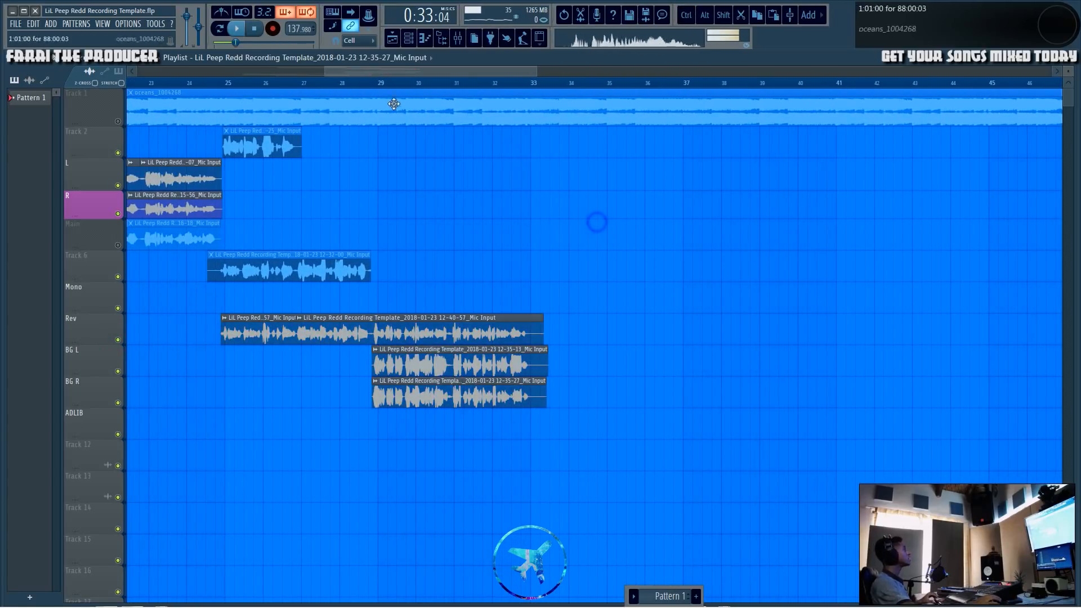
- Examine the Peep Vocal through Hook - R inserts in the mixer and select Rap Vocal
left_click(458, 38)
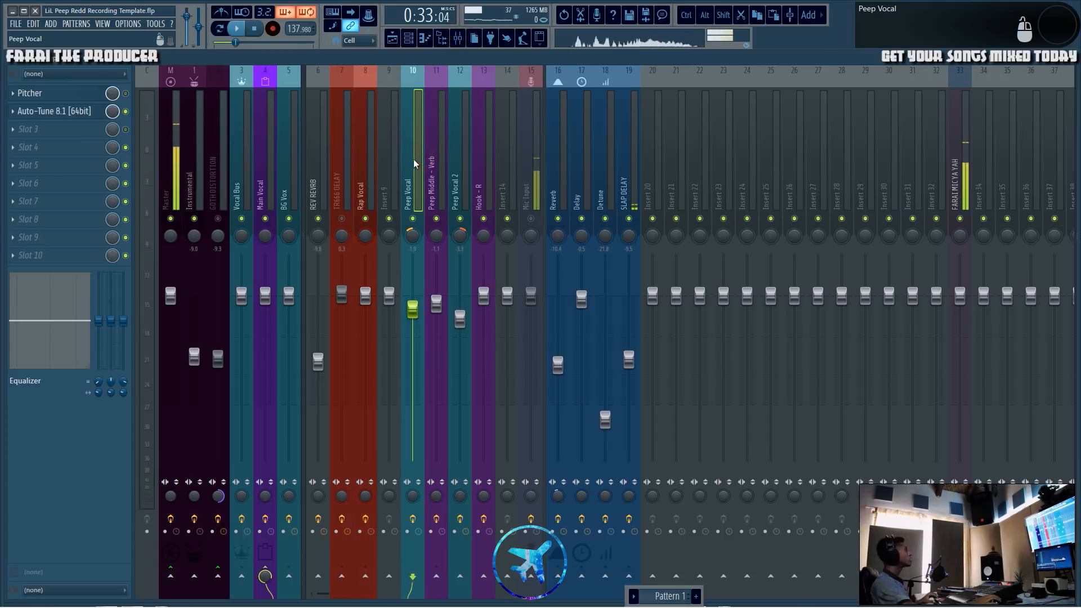
left_click_drag(410, 172, 477, 177)
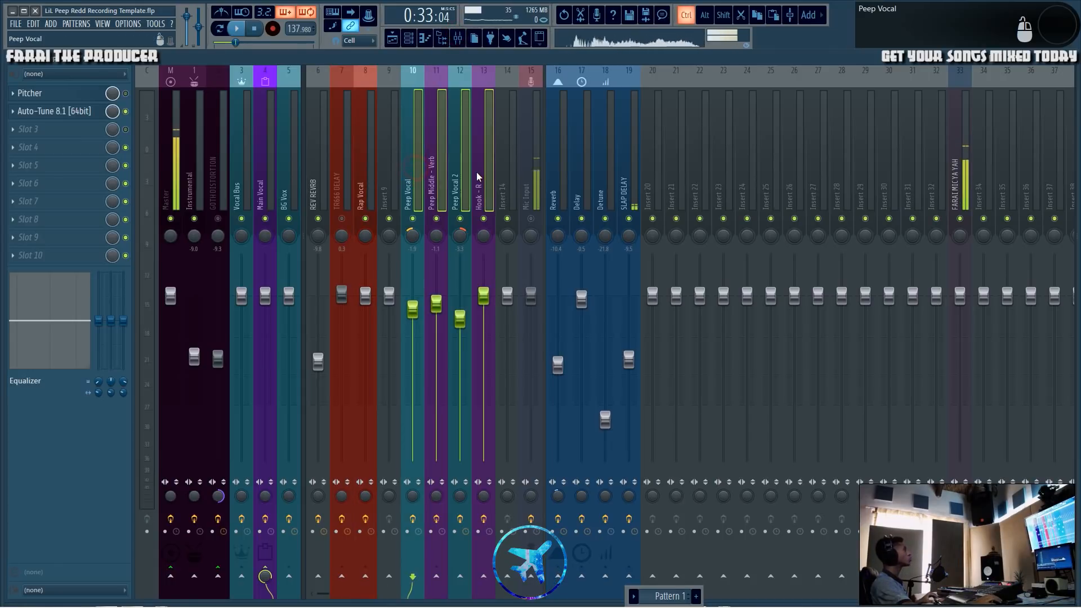
left_click(362, 165)
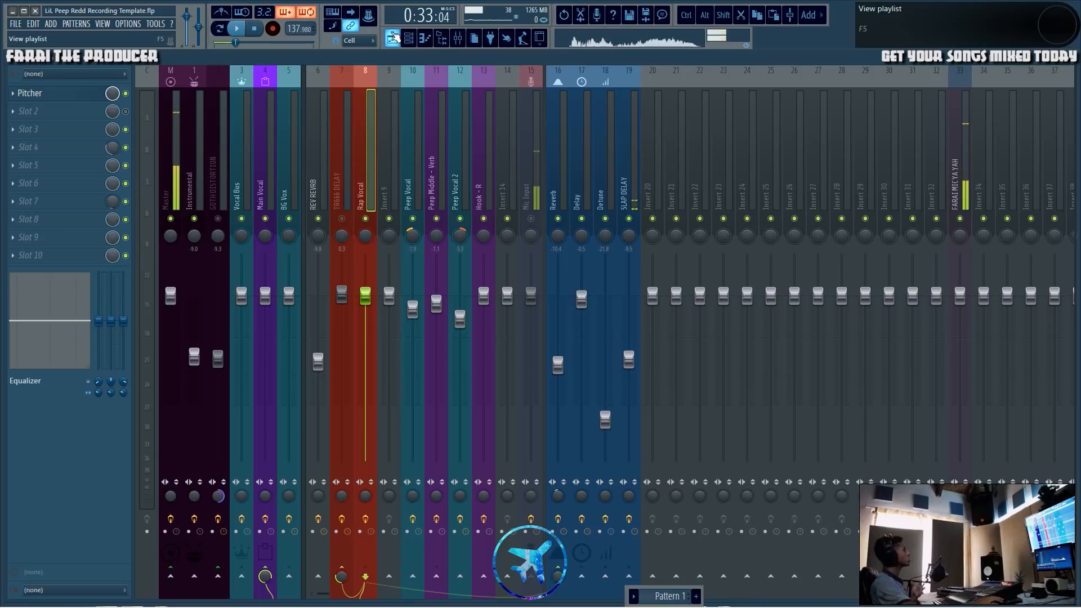
- Play the vocals from 0:40:87 with the TR666 DELAY insert enabled and selected
left_click(392, 38)
left_click_drag(228, 79, 250, 85)
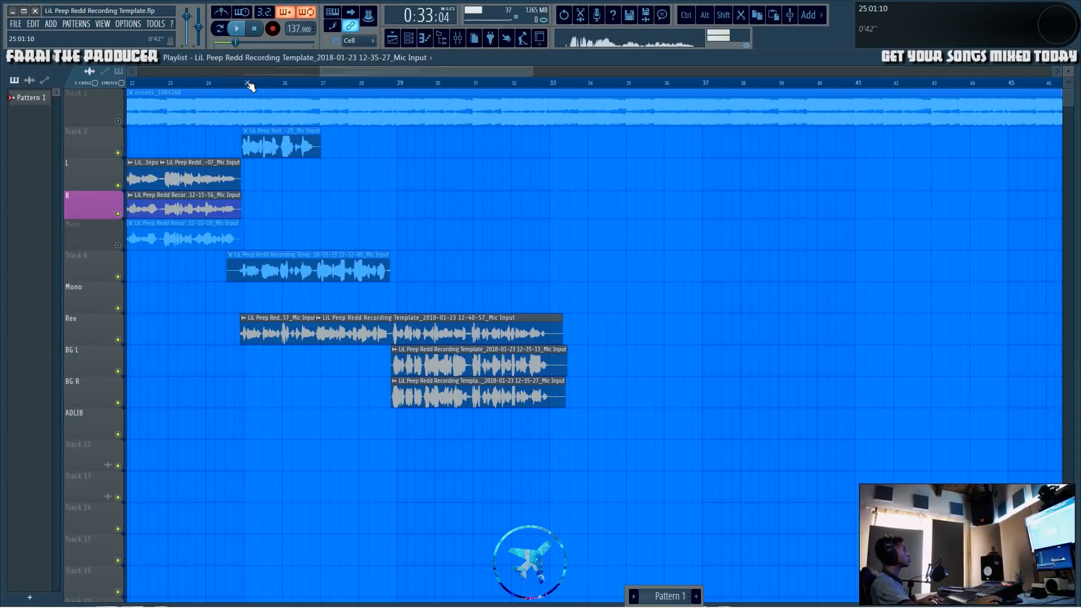
left_click(457, 38)
left_click(337, 167)
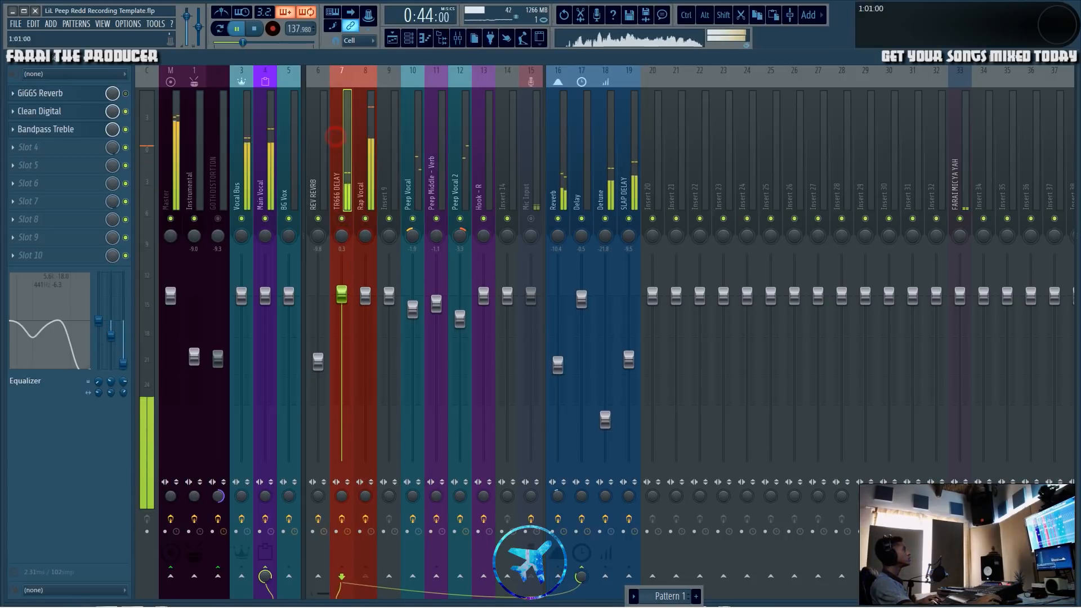
key("space")
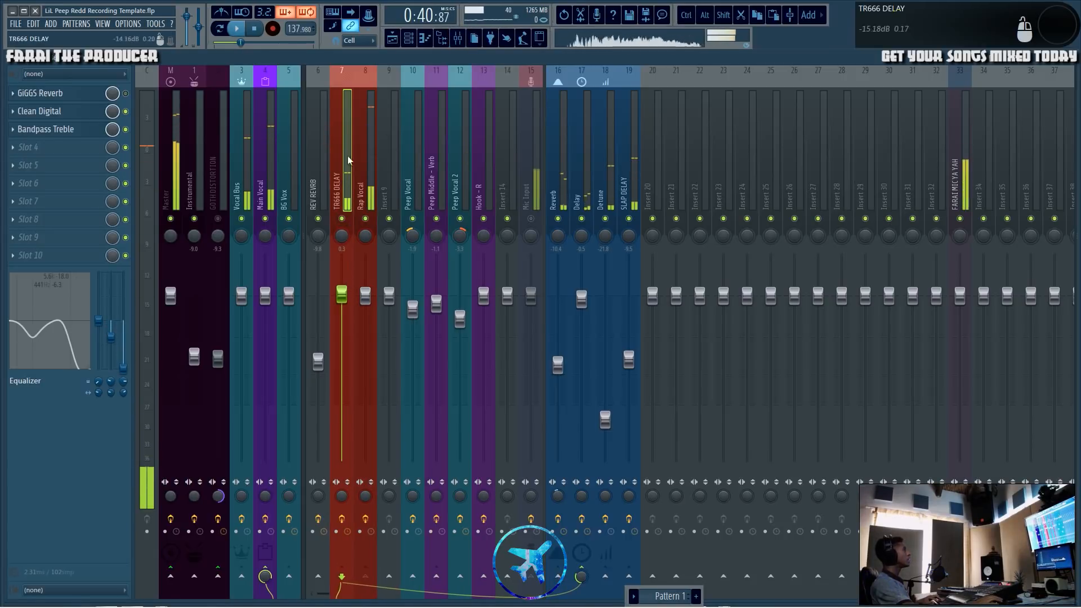
- Unmute the instrumental and Main tracks and play the song from 0:38:26
key("F5")
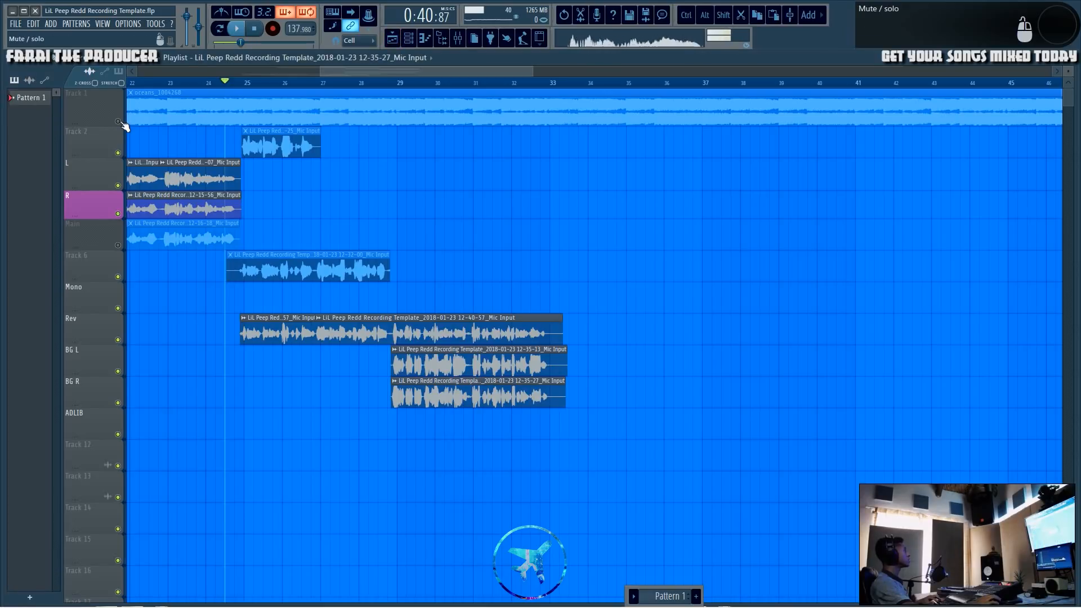
left_click_drag(184, 83, 169, 83)
key("space")
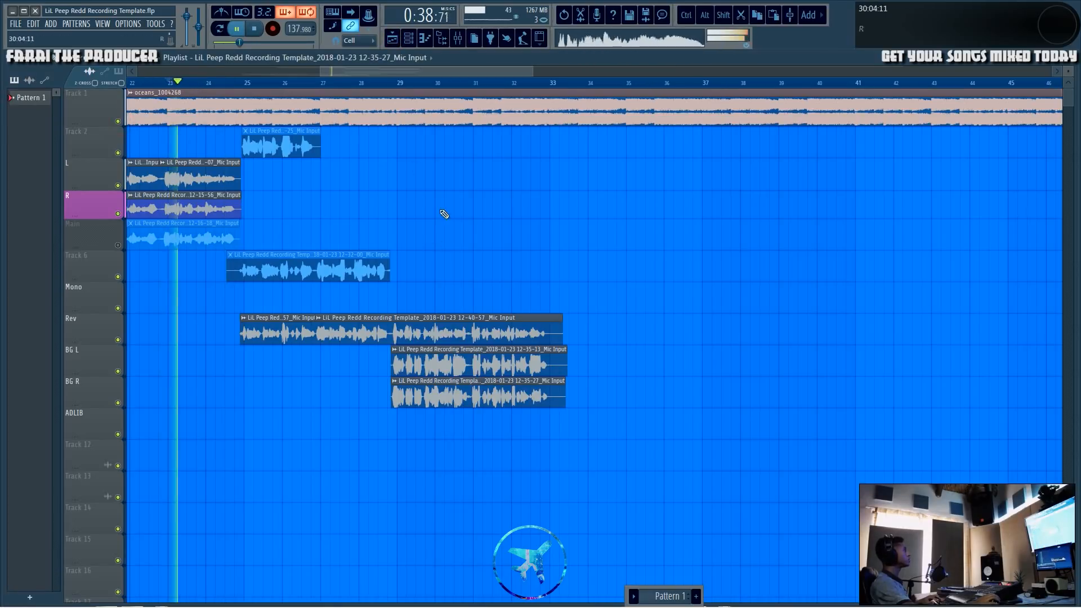
left_click(118, 245)
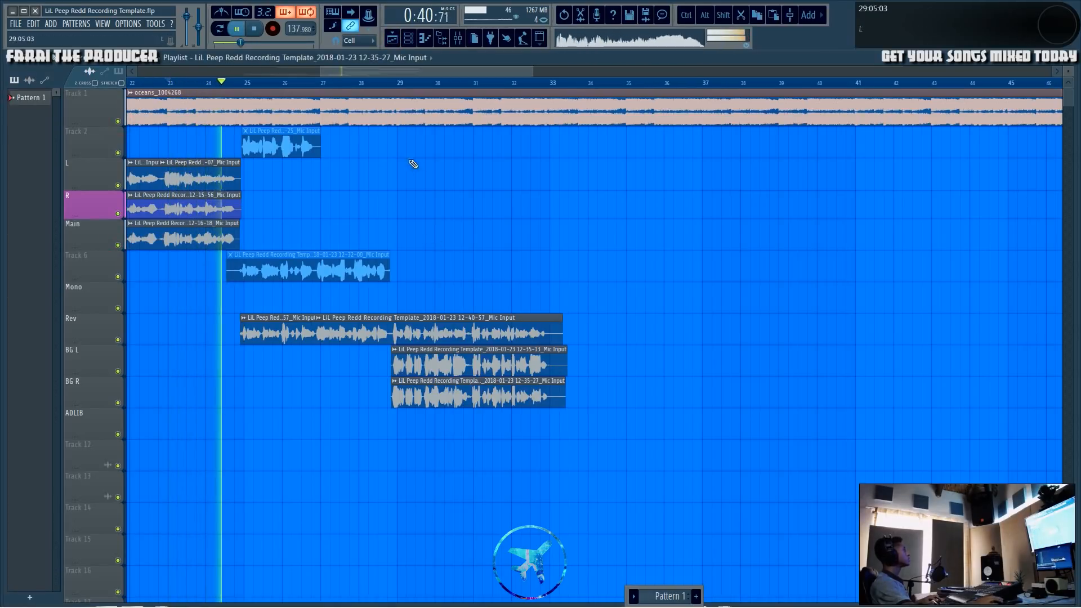
- Select the Rap Vocal insert in the mixer, stop playback and open its Pitcher effect beside the channels
left_click(457, 36)
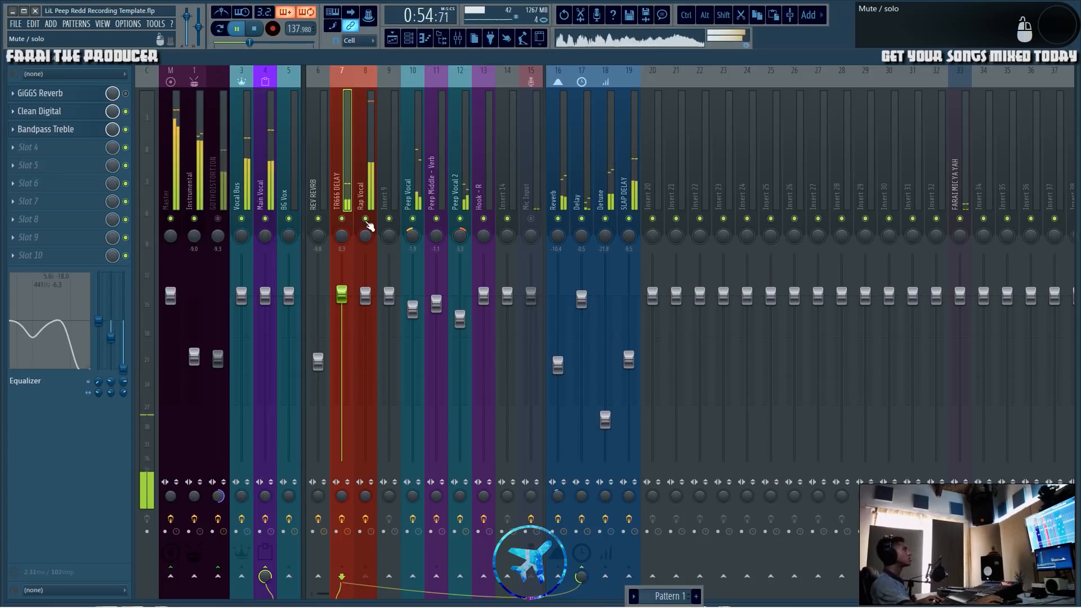
left_click(371, 177)
key("space")
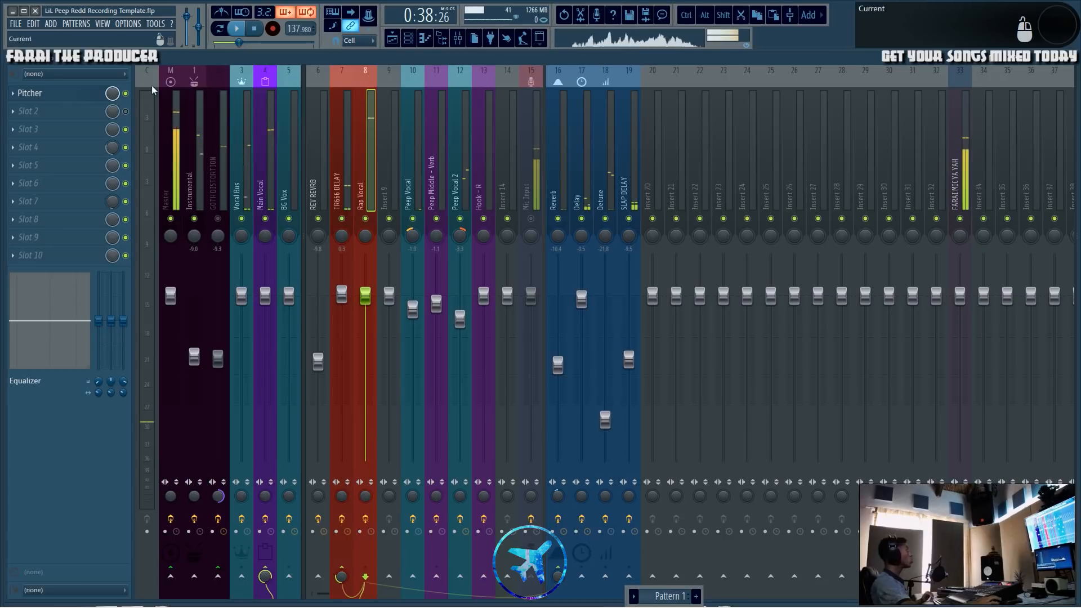
left_click(93, 94)
left_click_drag(297, 165, 813, 206)
- Enable the Mic Input insert for live monitoring through Rap Vocal and mute TR666 DELAY
left_click(534, 204)
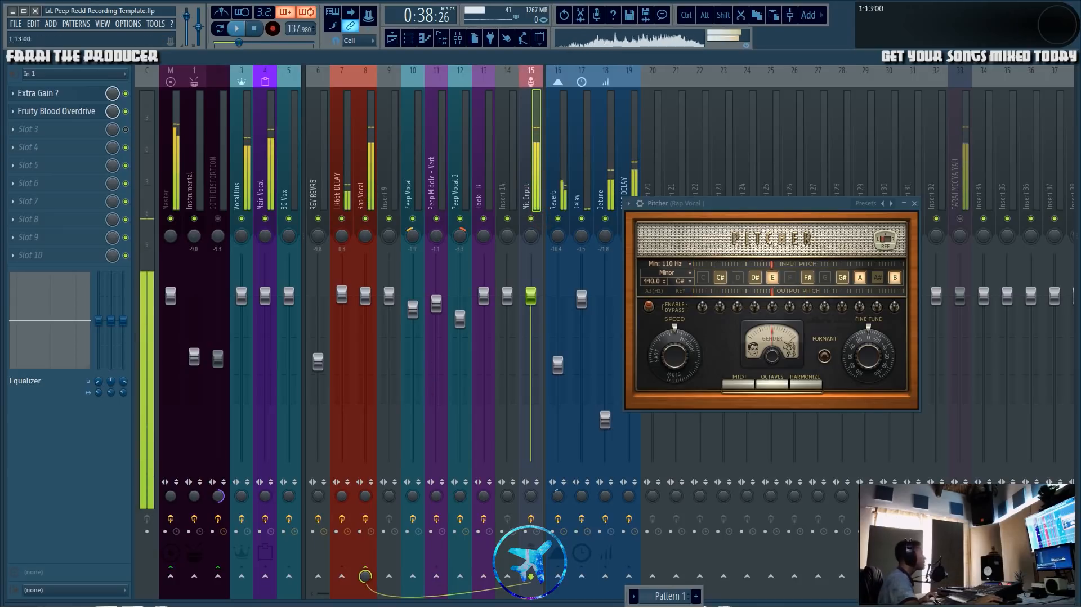
left_click(365, 164)
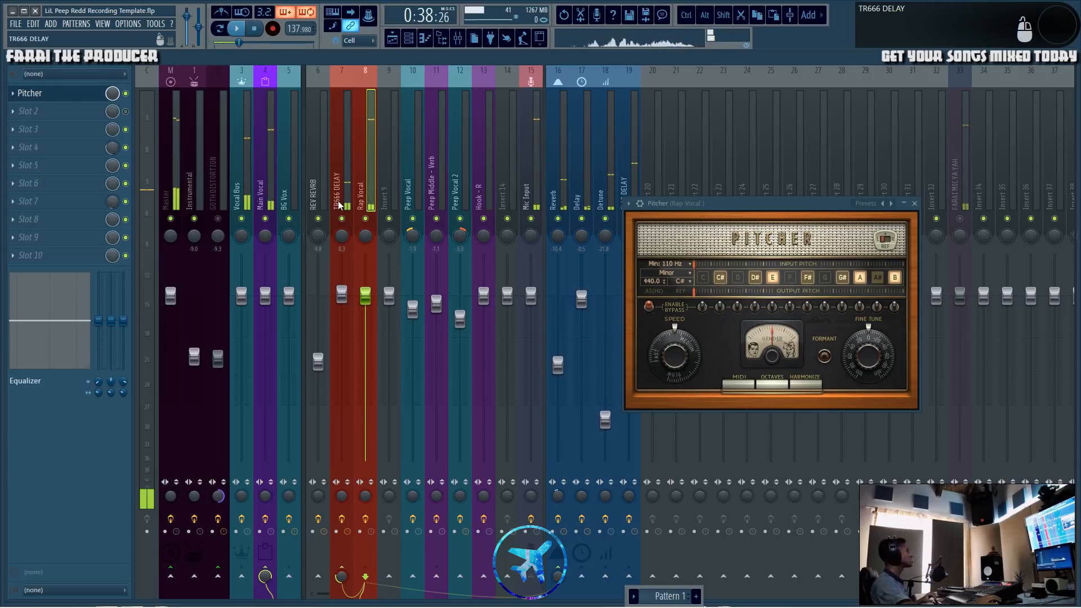
left_click(341, 218)
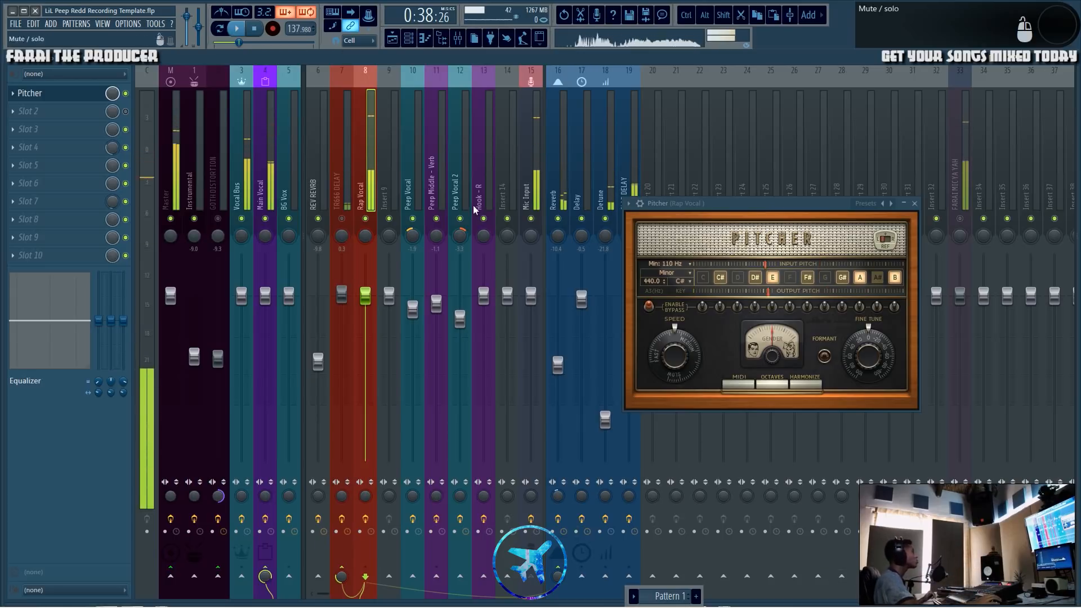
- Review Main Vocal and the Reverb through SLAP DELAY sends, re-enable TR666 DELAY and select Rap Vocal
left_click(272, 142)
left_click_drag(563, 161, 630, 167)
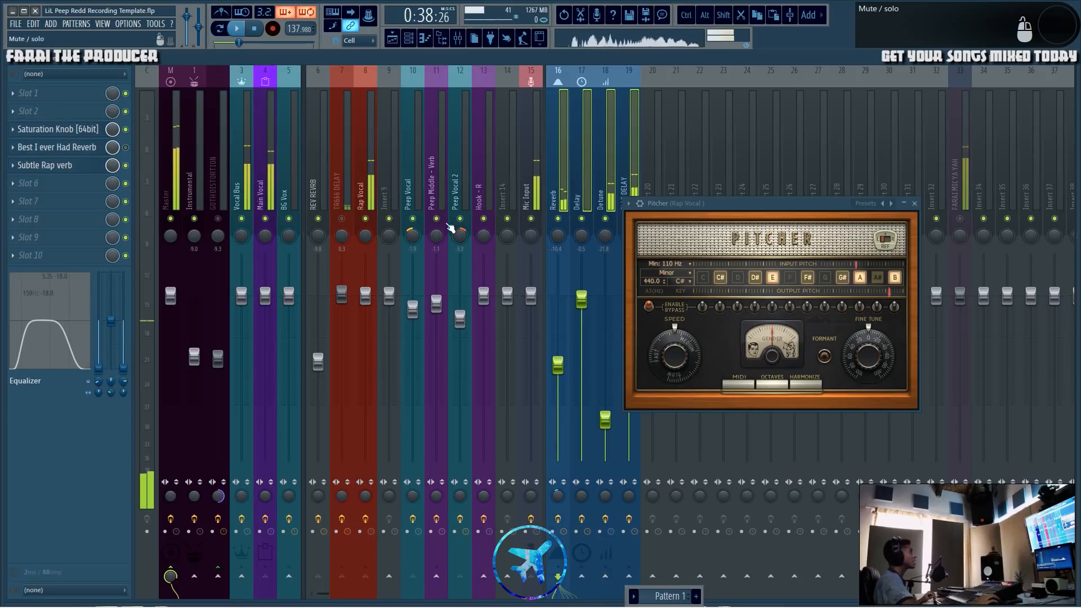
left_click(373, 138)
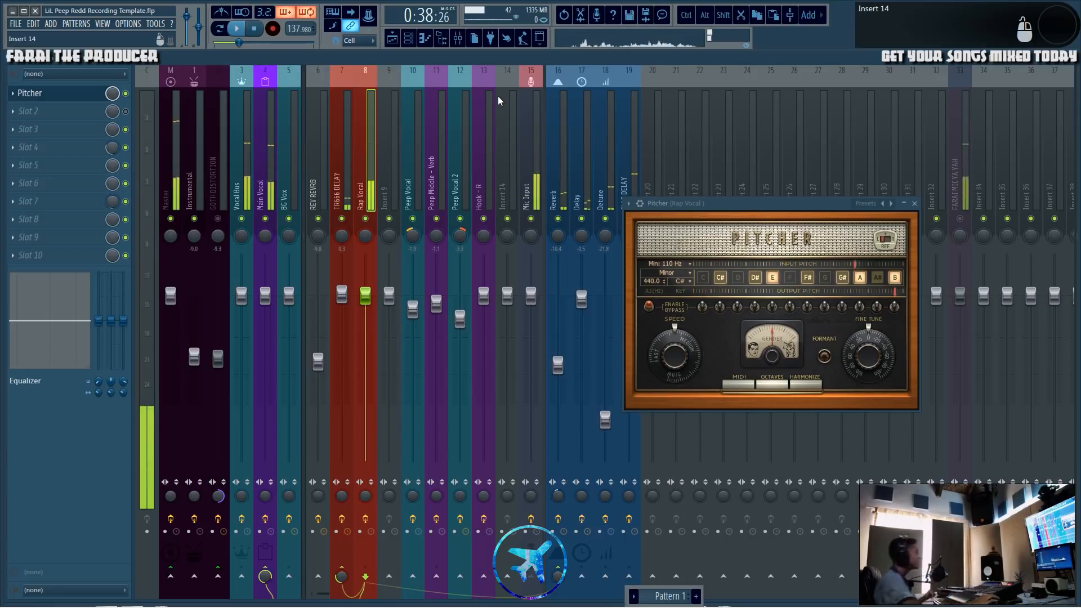
- Route the Mic Input insert to Peep Middle - Verb, then switch its send to Peep Vocal and Peep Vocal 2 together
left_click(534, 181)
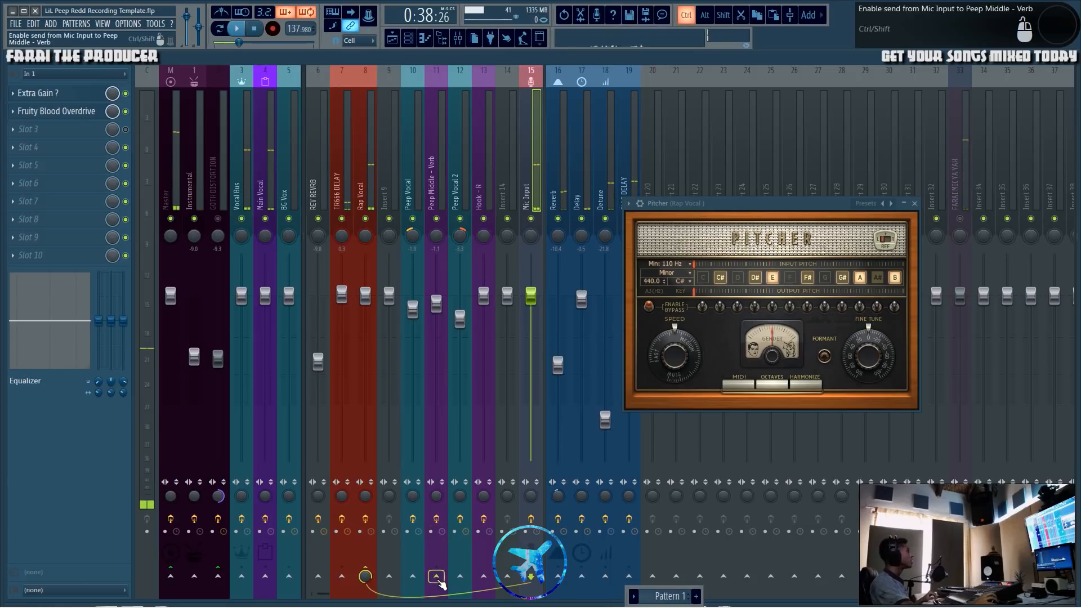
left_click(438, 579)
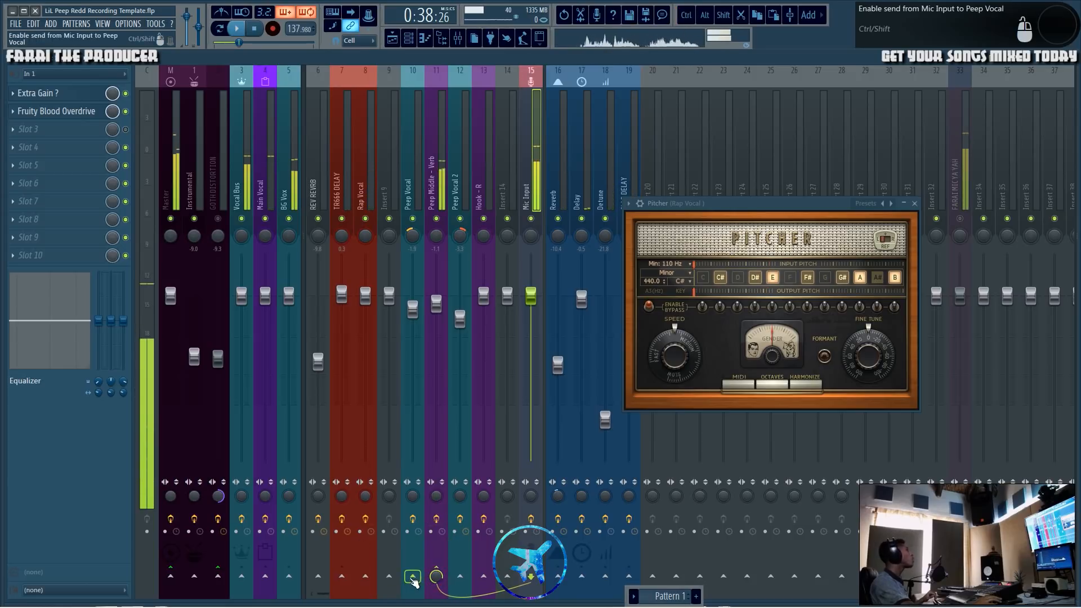
left_click(413, 577)
left_click(460, 577, "ctrl")
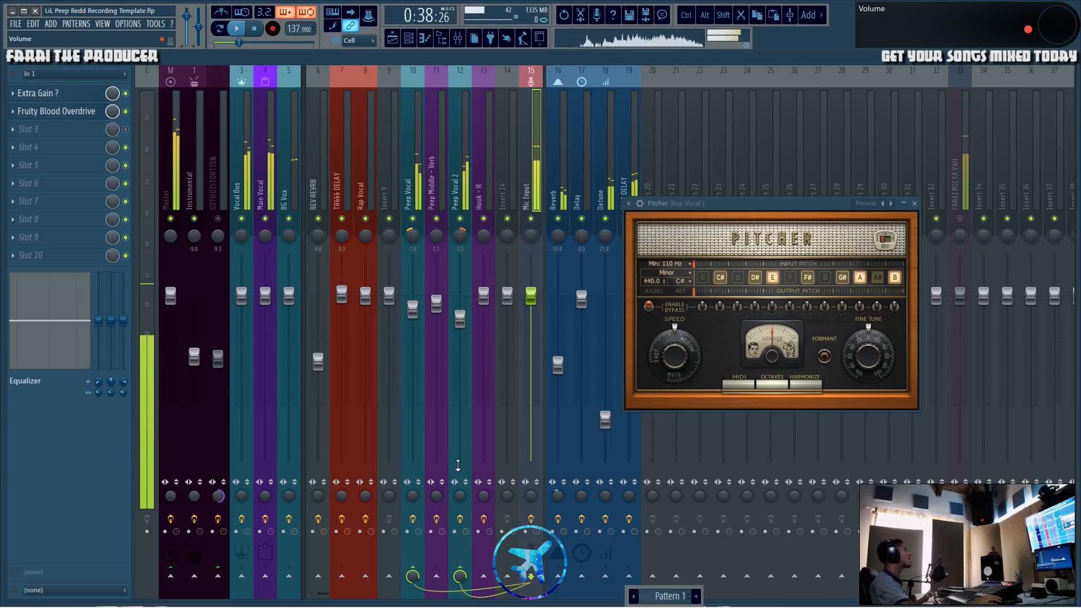
- Reroute Mic Input from the Peep vocal inserts back to Rap Vocal and mute the Mic Input insert
left_click(461, 574, "ctrl")
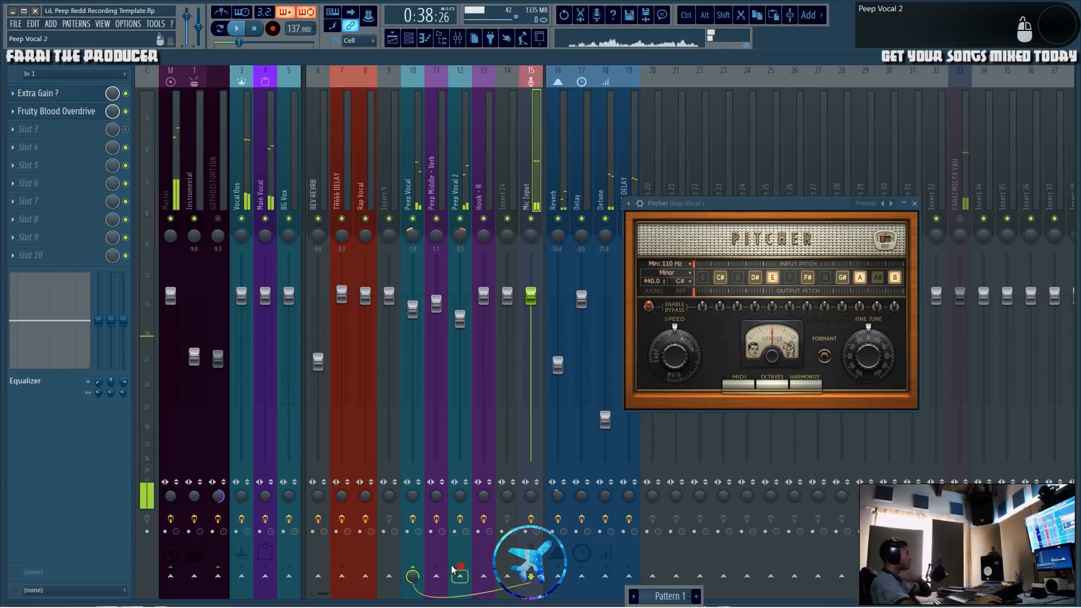
left_click(366, 576)
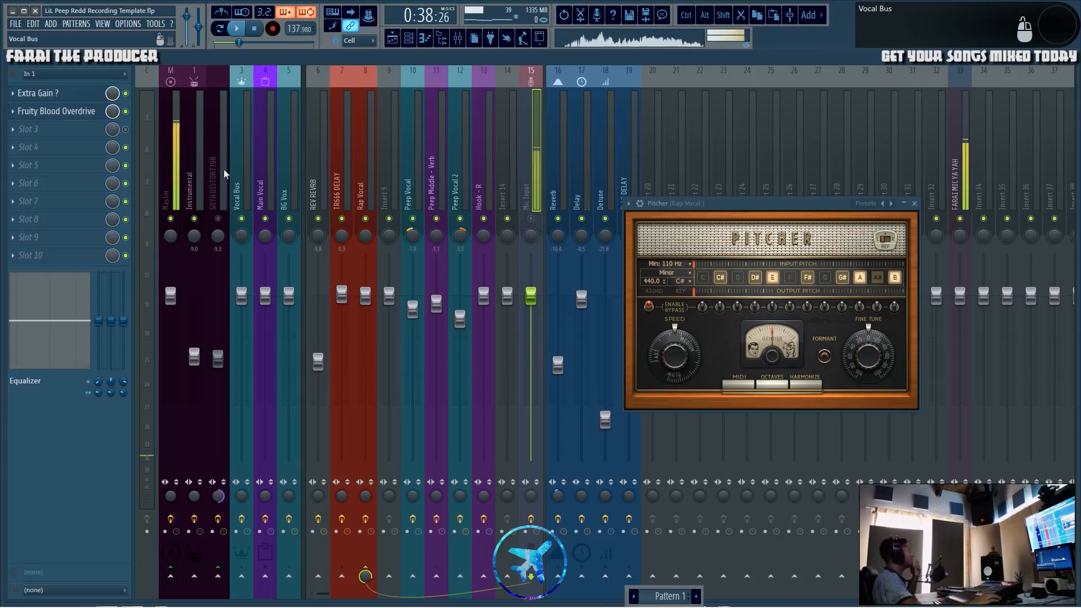
- Open the Steinberg EQ-1 effect of the Master insert and place its window next to Pitcher
left_click(173, 142)
left_click(75, 117)
left_click_drag(347, 176, 575, 207)
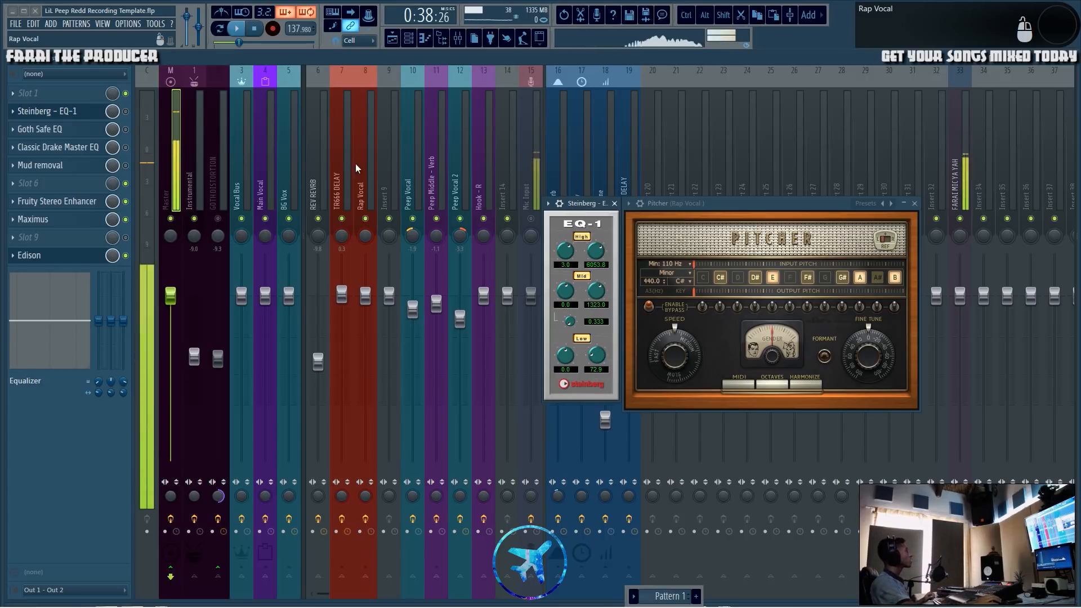
- Select the Rap Vocal insert and close the Pitcher and EQ-1 windows
left_click(703, 208)
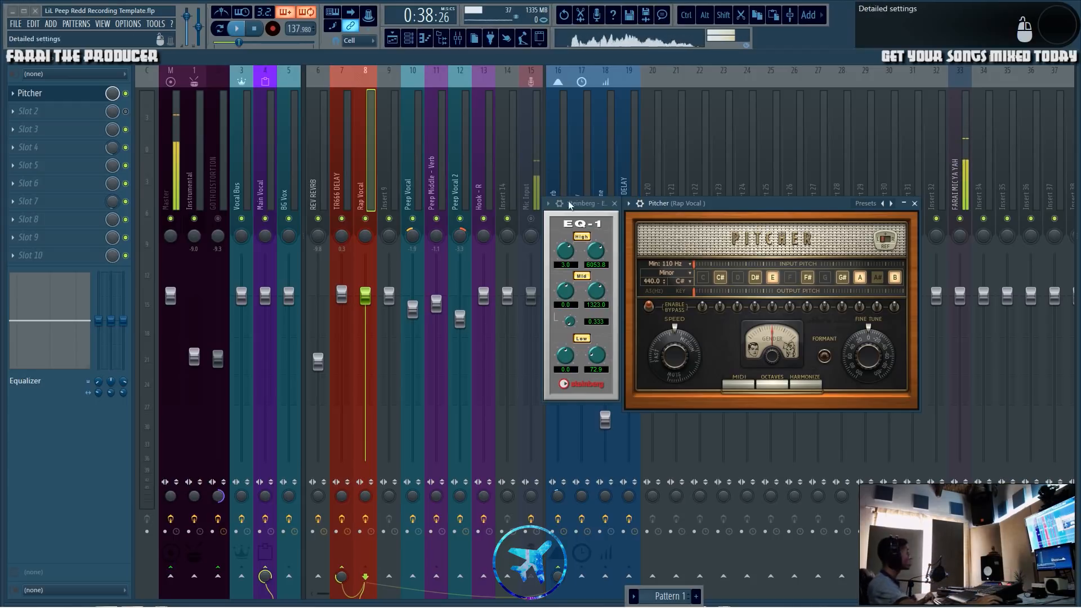
left_click_drag(350, 139, 363, 149)
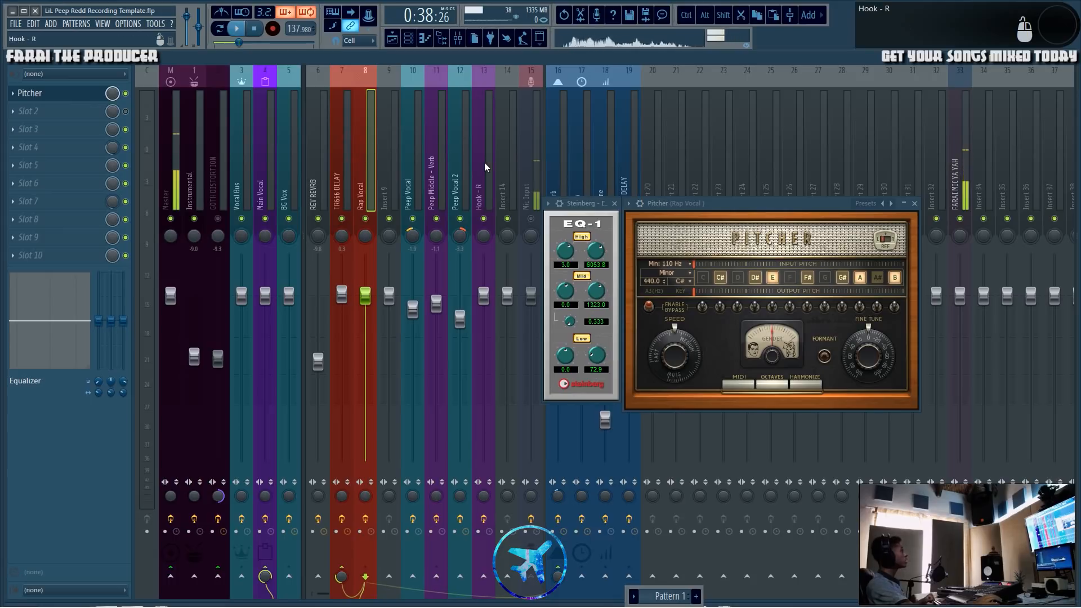
left_click(913, 206)
left_click(614, 204)
- Review the effect slots of the SLAP DELAY, Delay and Reverb inserts
left_click(627, 179)
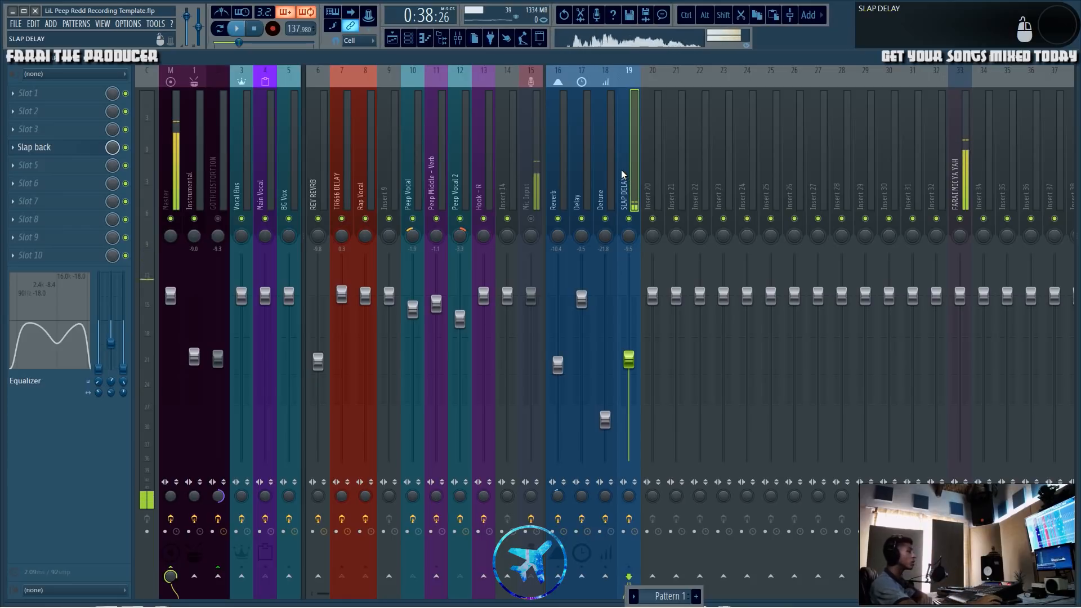
left_click(572, 168)
left_click(556, 171)
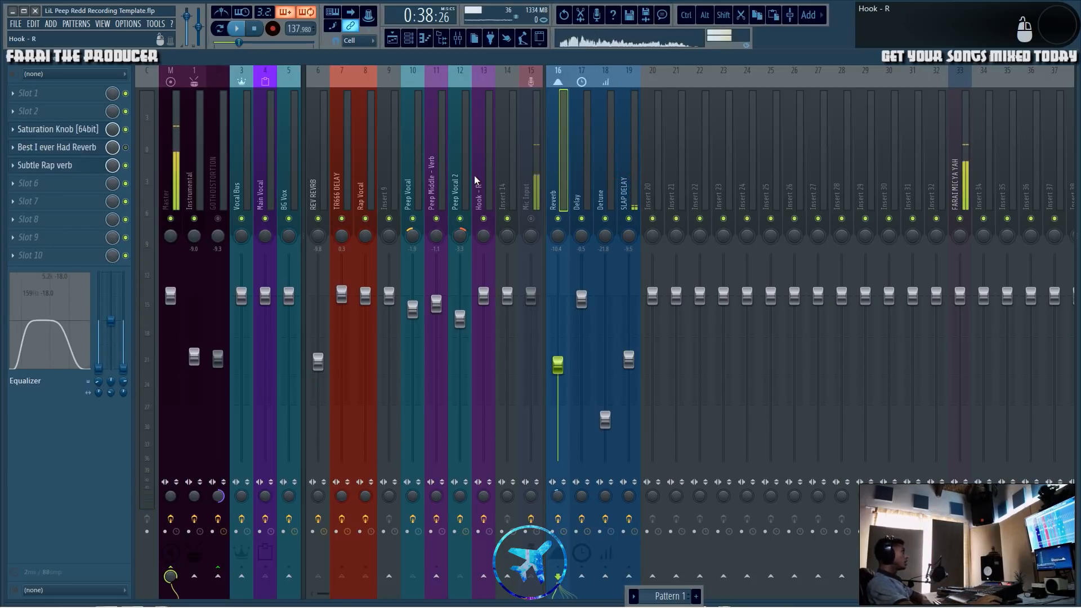